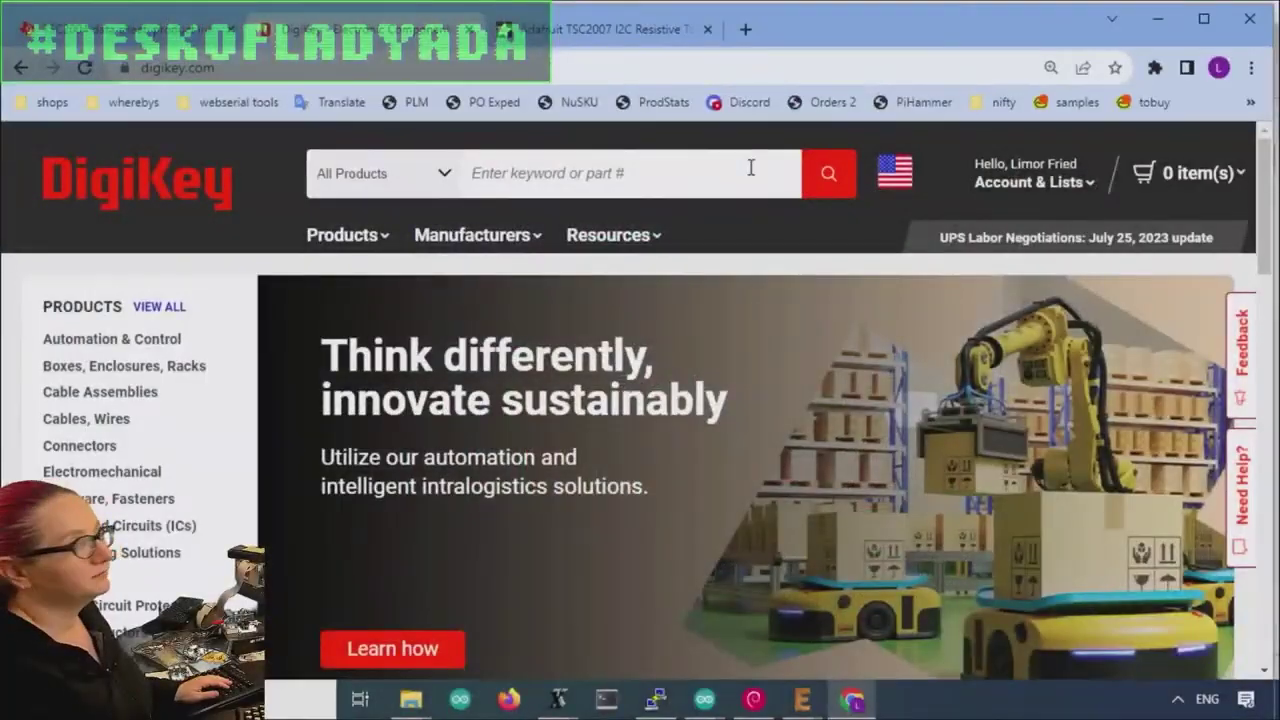
Step: Search all products for "header" and open the Headers, Specialty Pin category
text(header)
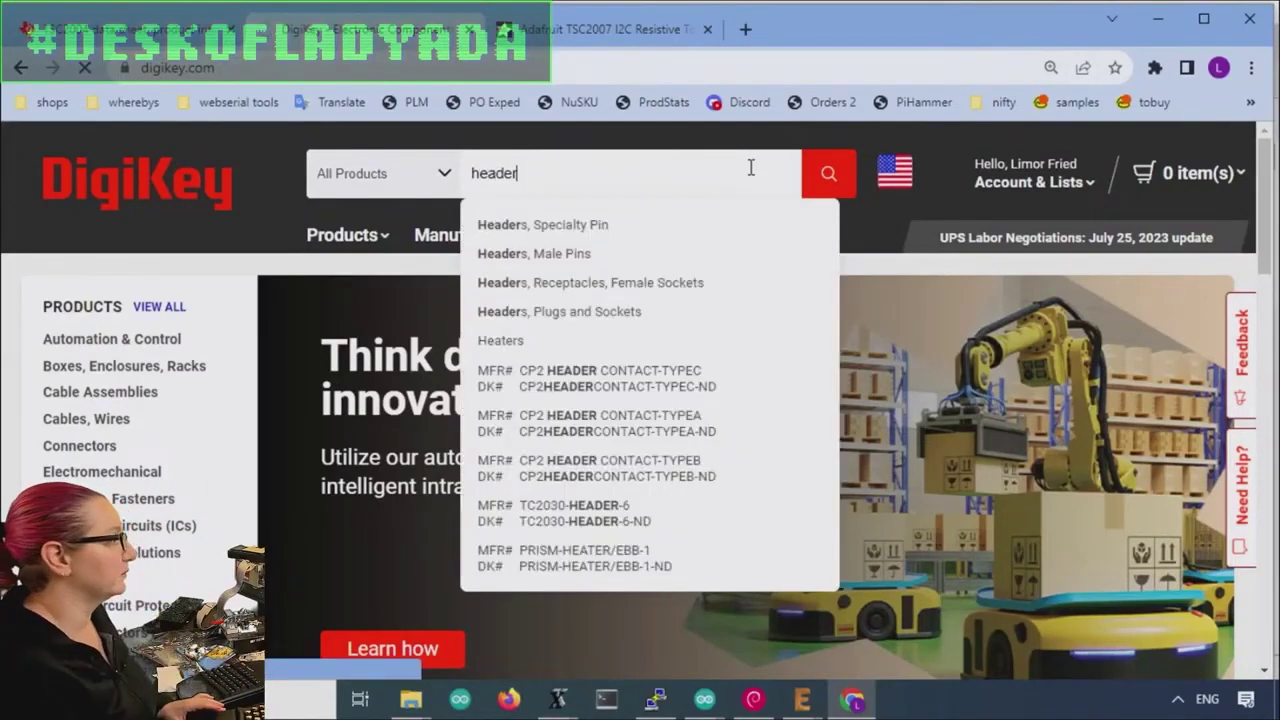
key(Return)
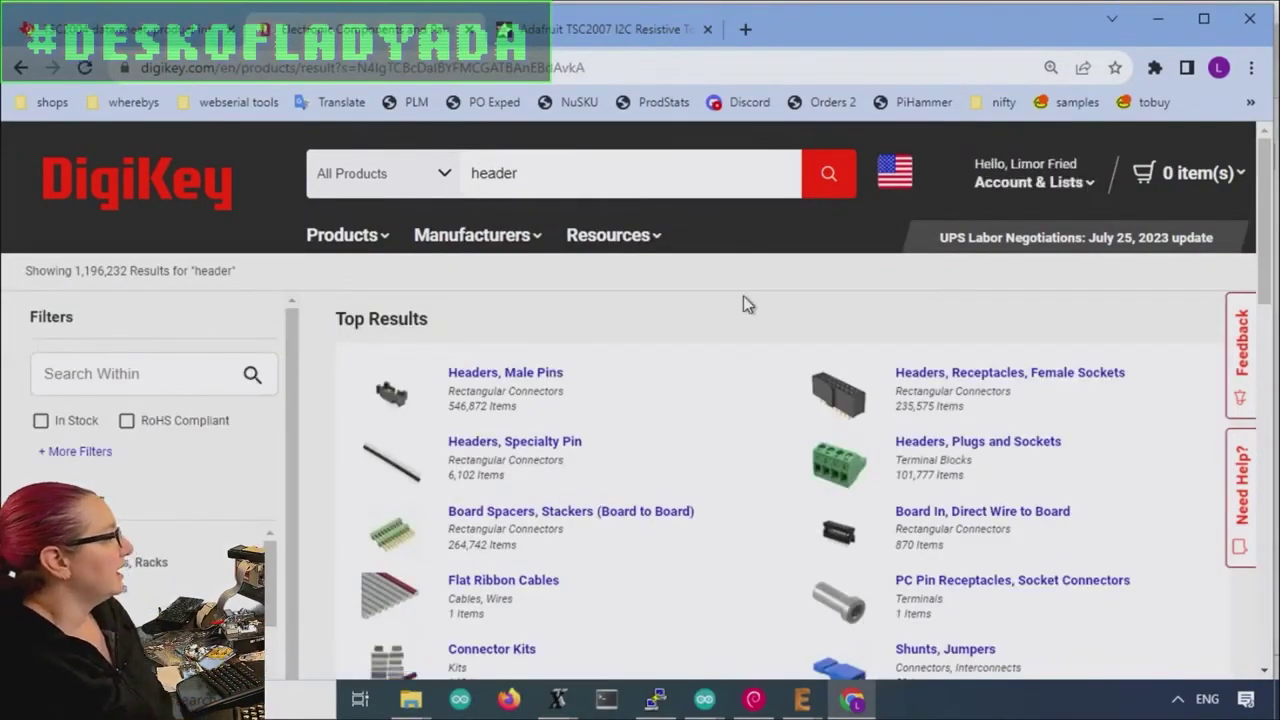
click(403, 476)
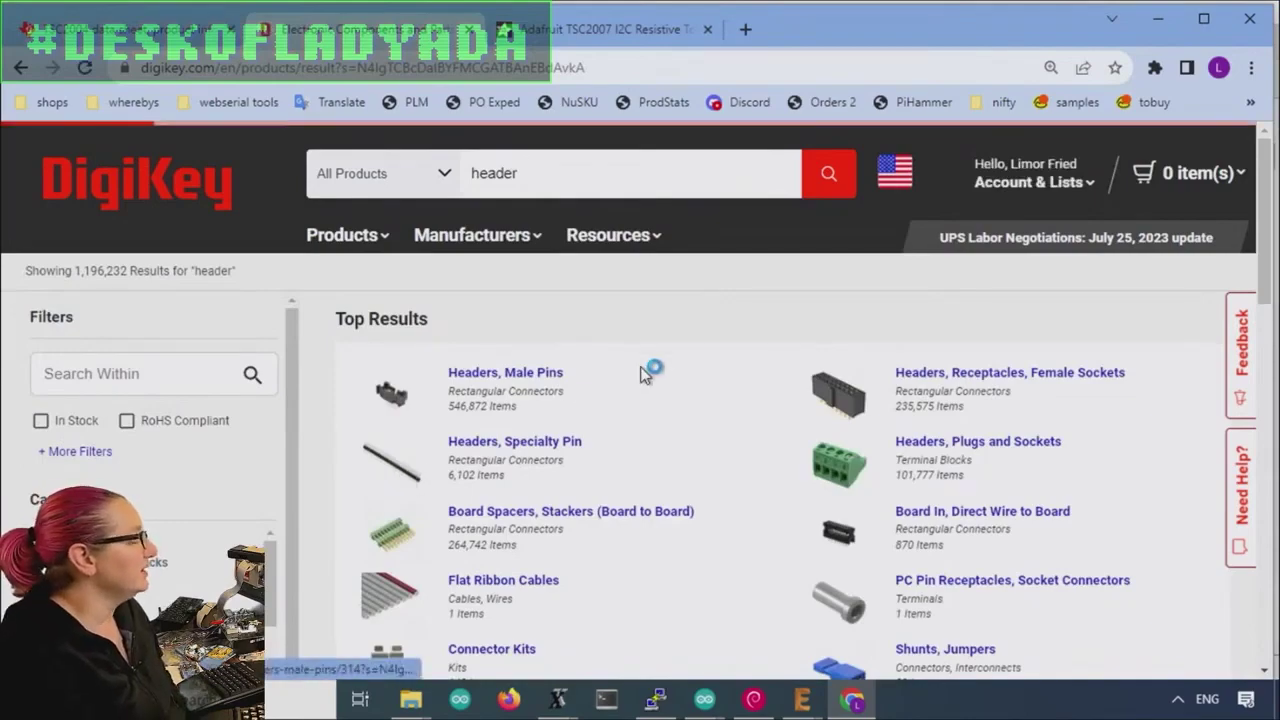
Step: Examine the specialty pin headers on the first results page, enlarging photos of forked, solder cup and slotted parts and checking stock
scroll(819, 367, down, 10)
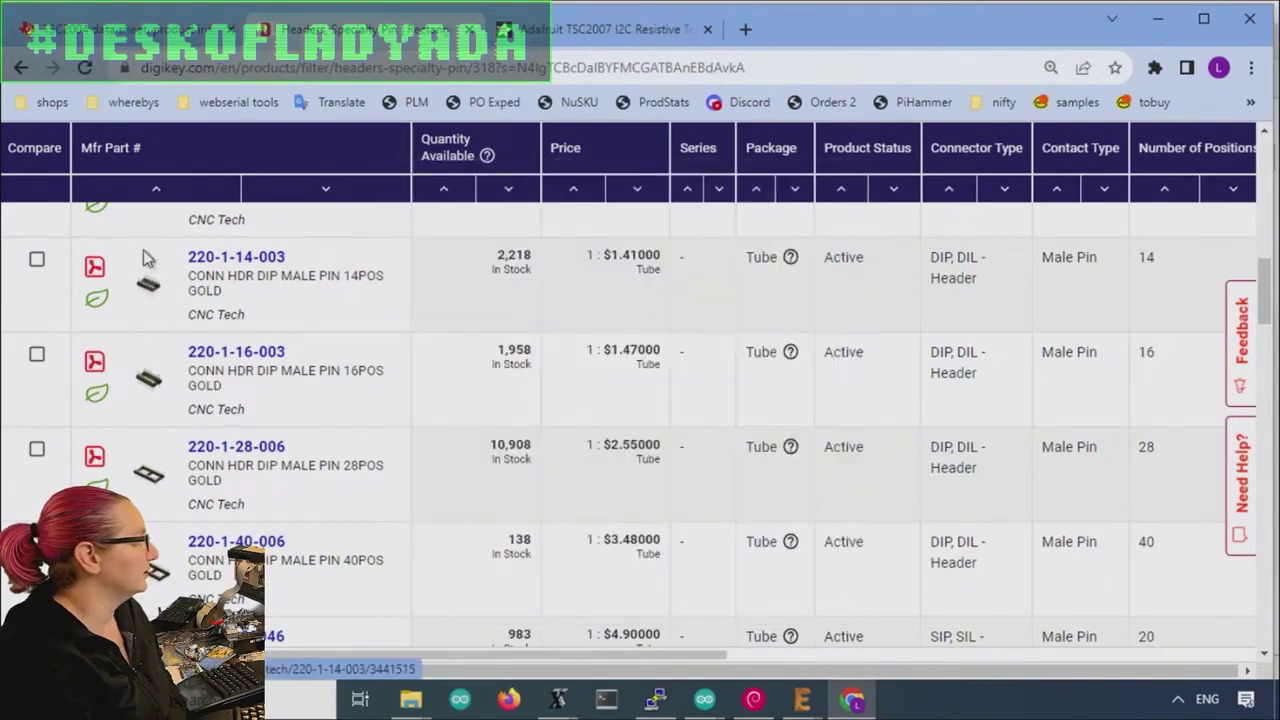
scroll(194, 340, down, 5)
mouse_move(152, 446)
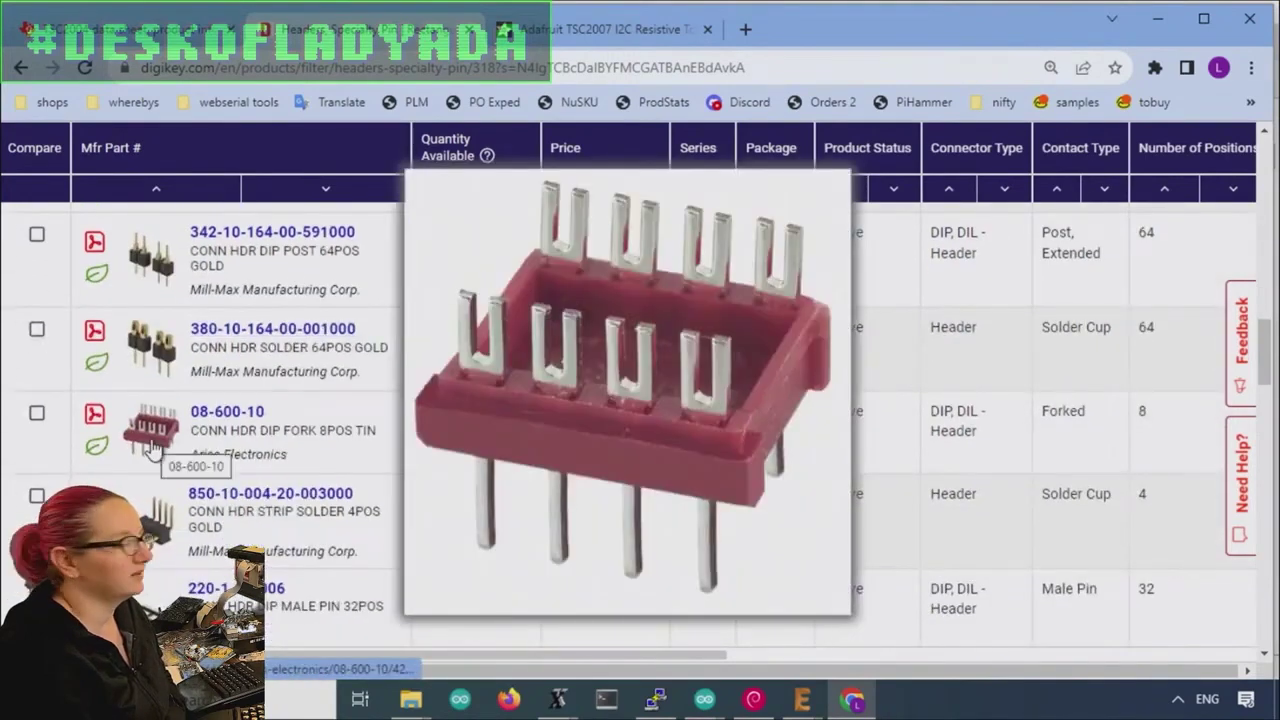
mouse_move(155, 515)
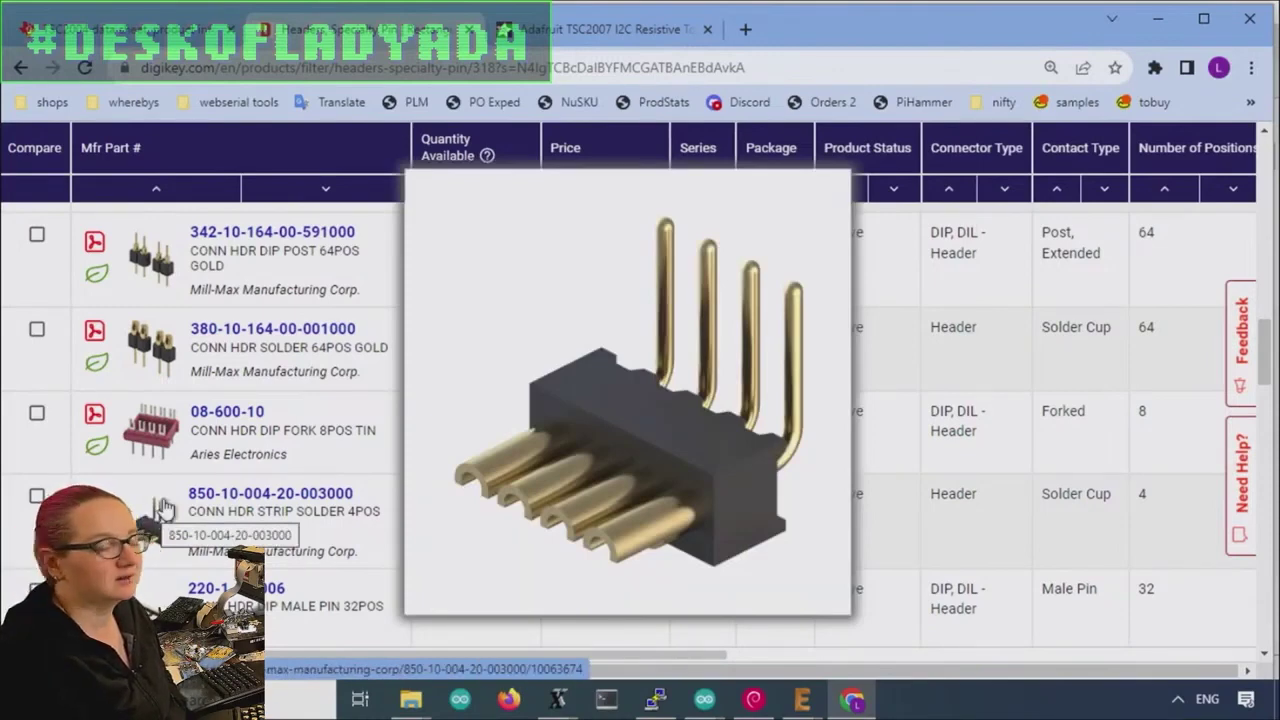
scroll(160, 500, down, 2)
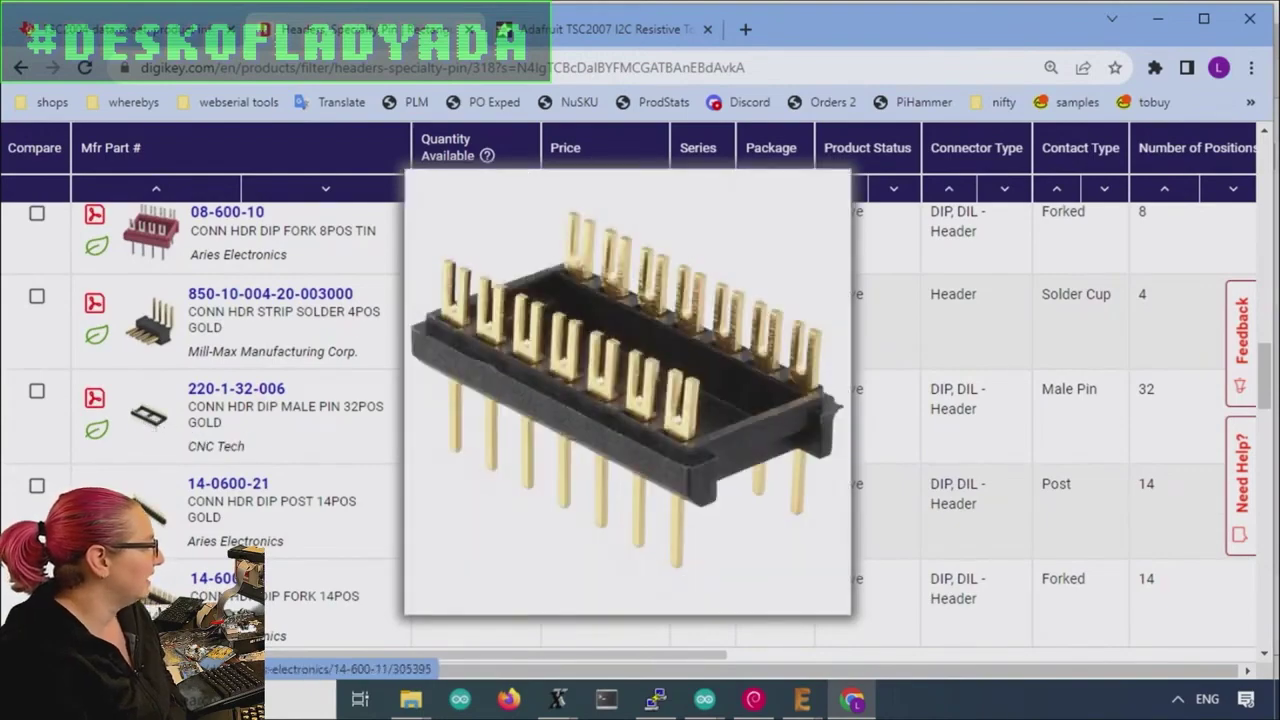
scroll(150, 590, down, 3)
mouse_move(143, 493)
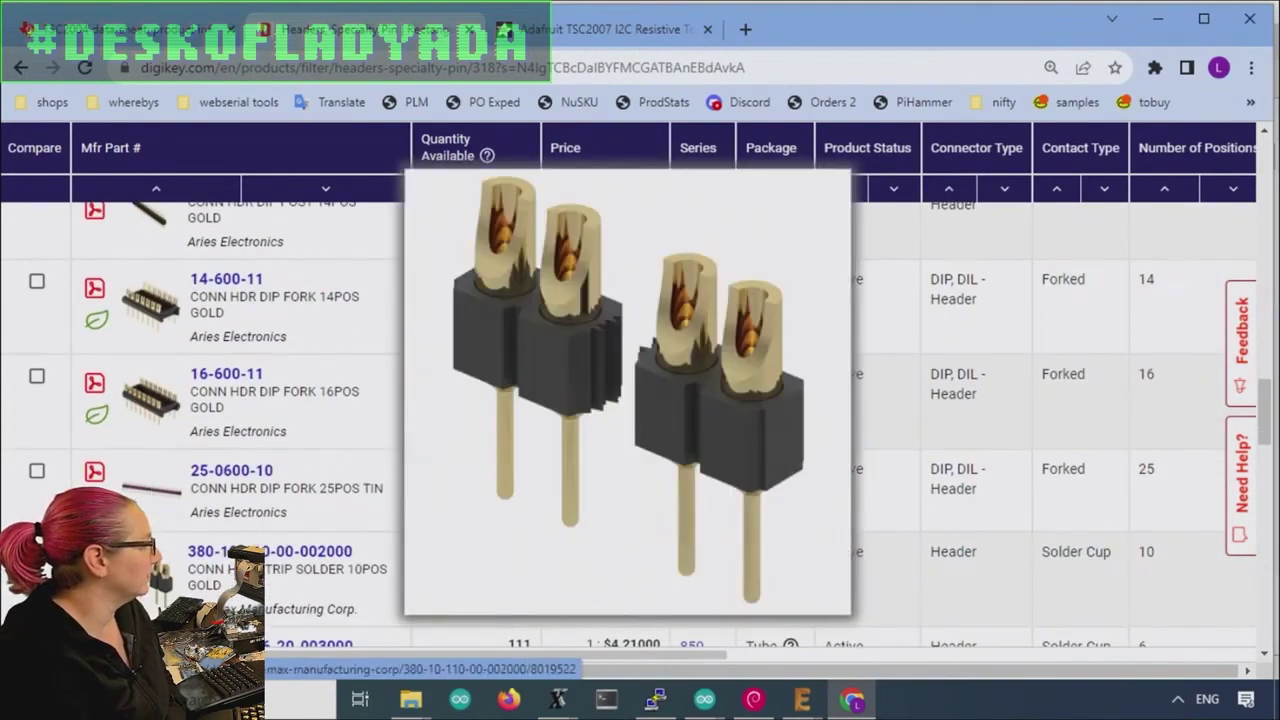
scroll(150, 480, down, 3)
scroll(150, 480, down, 4)
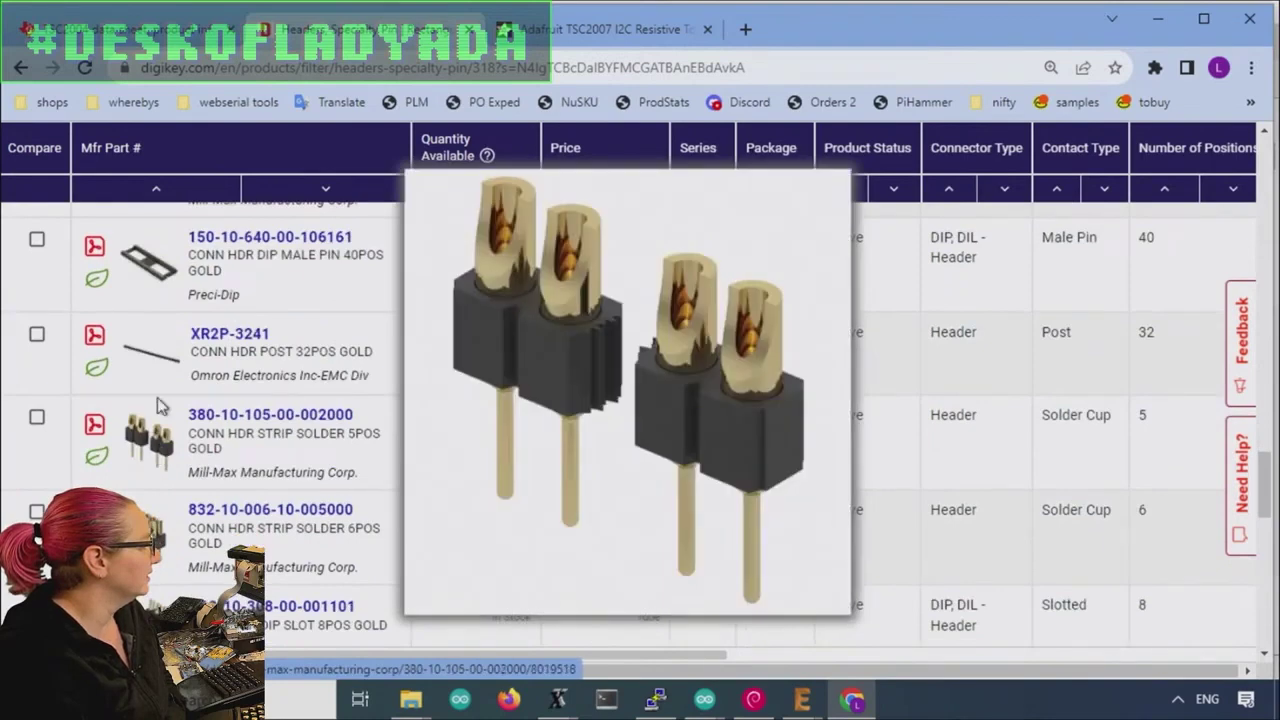
mouse_move(163, 567)
scroll(163, 567, down, 3)
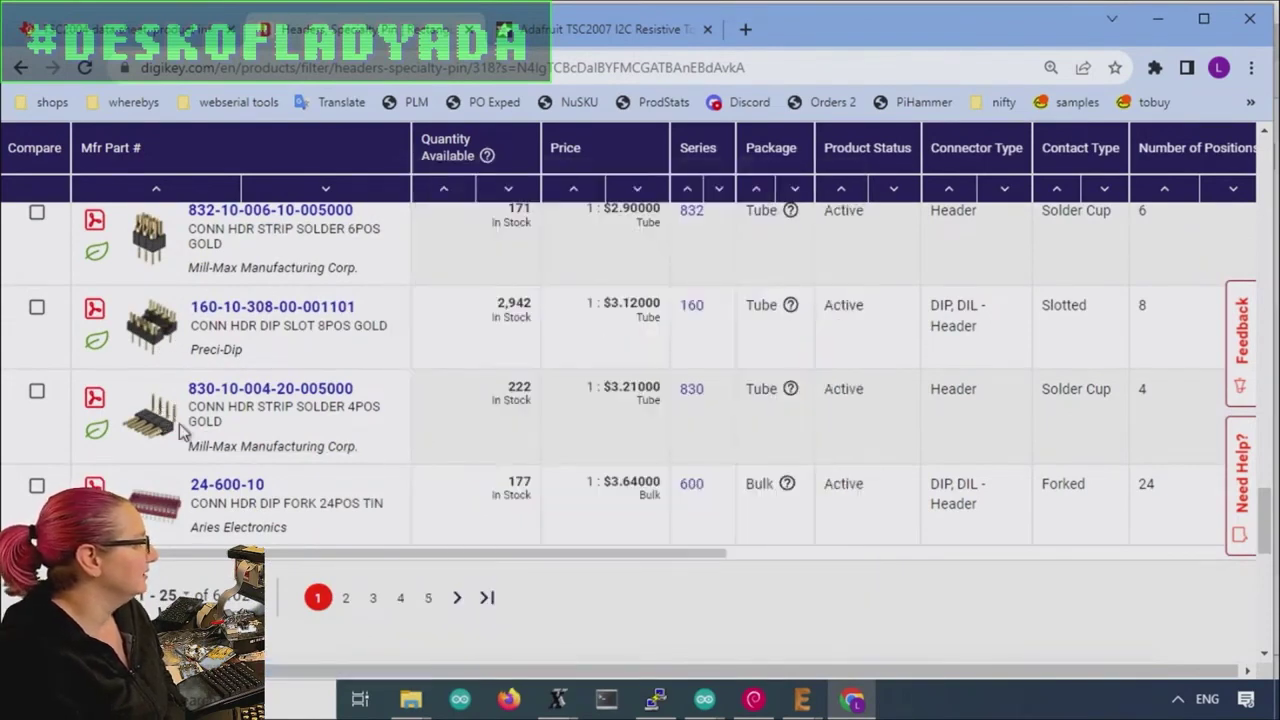
double_click(530, 305)
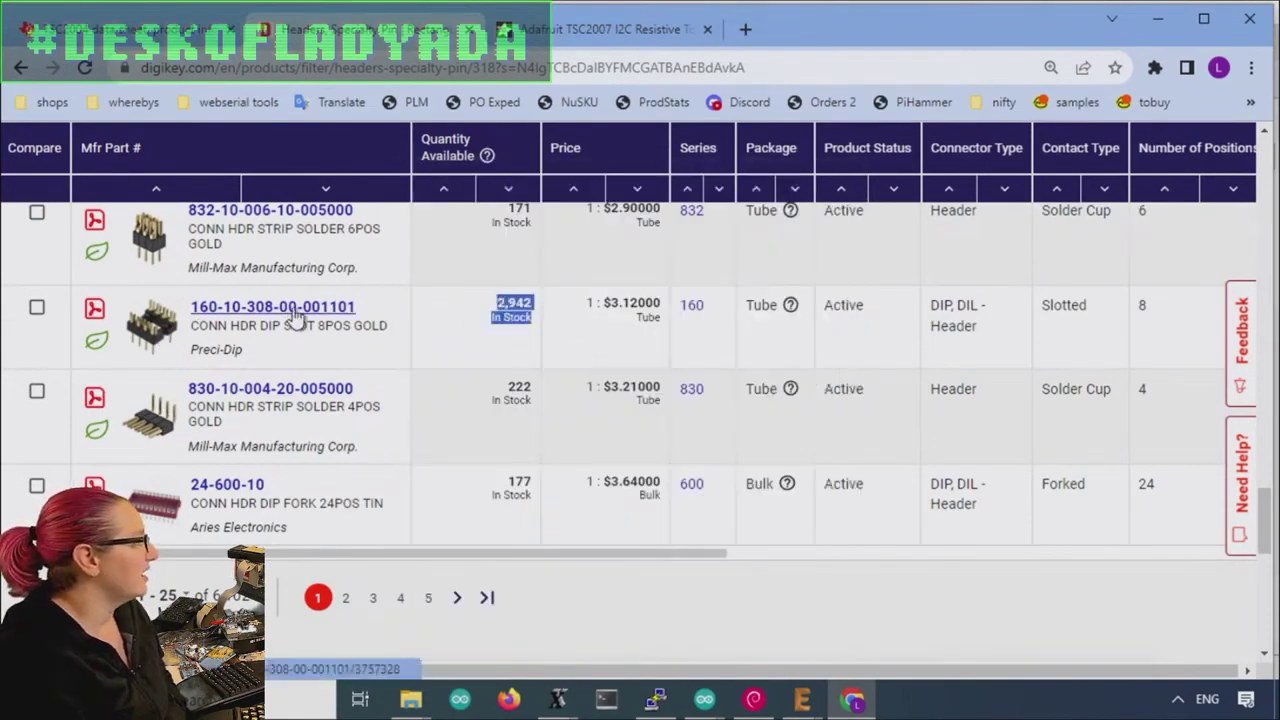
mouse_move(157, 320)
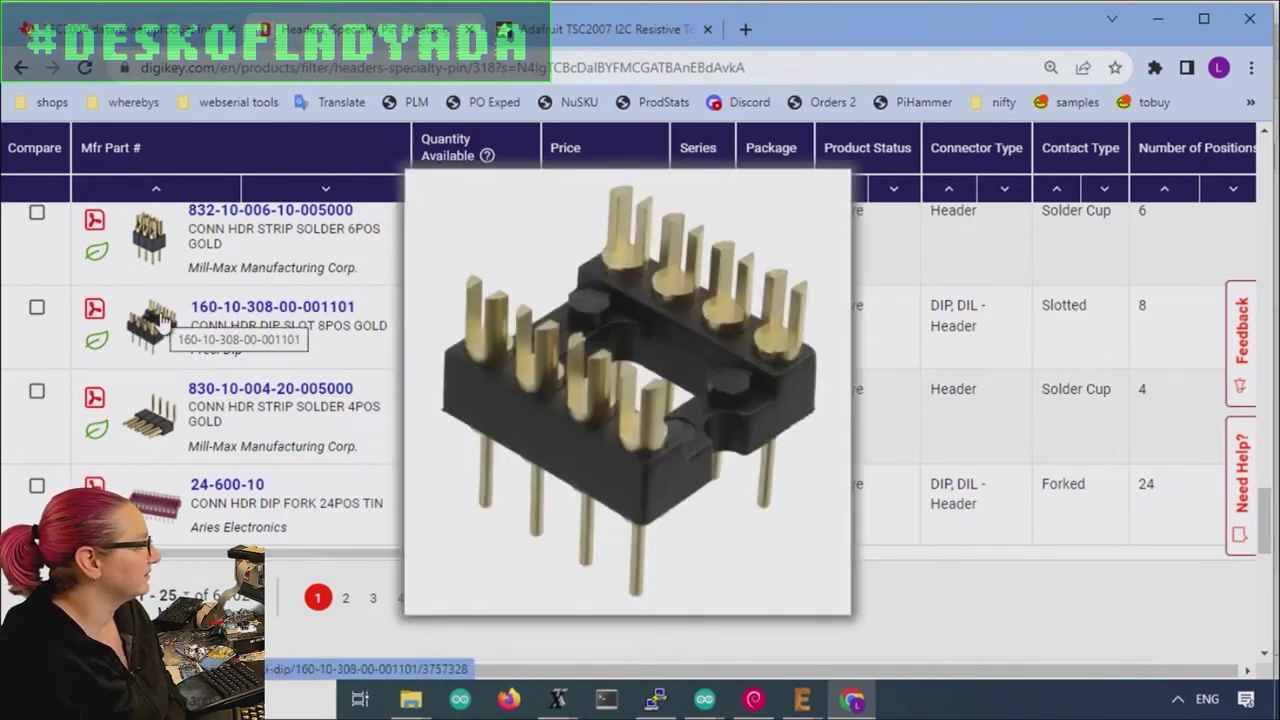
Step: Return to the header search results, open the Headers, Male Pins category and switch its filters to the stacked layout
click(21, 67)
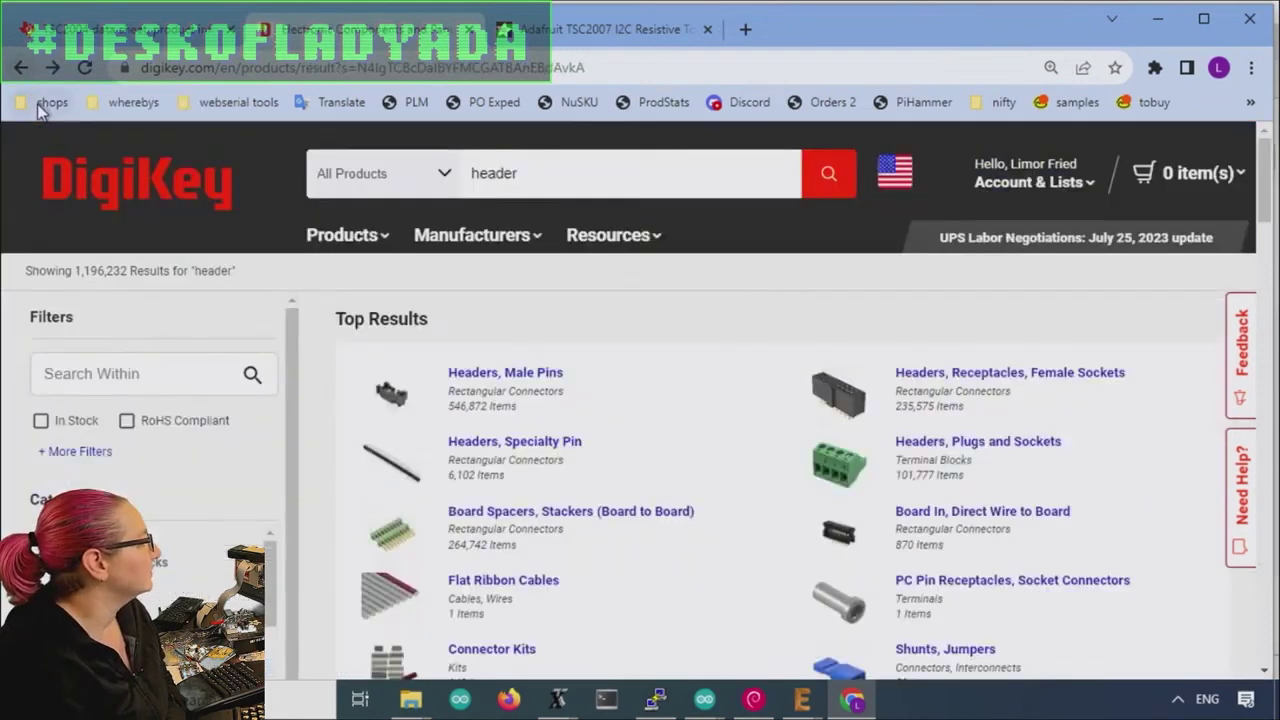
click(549, 376)
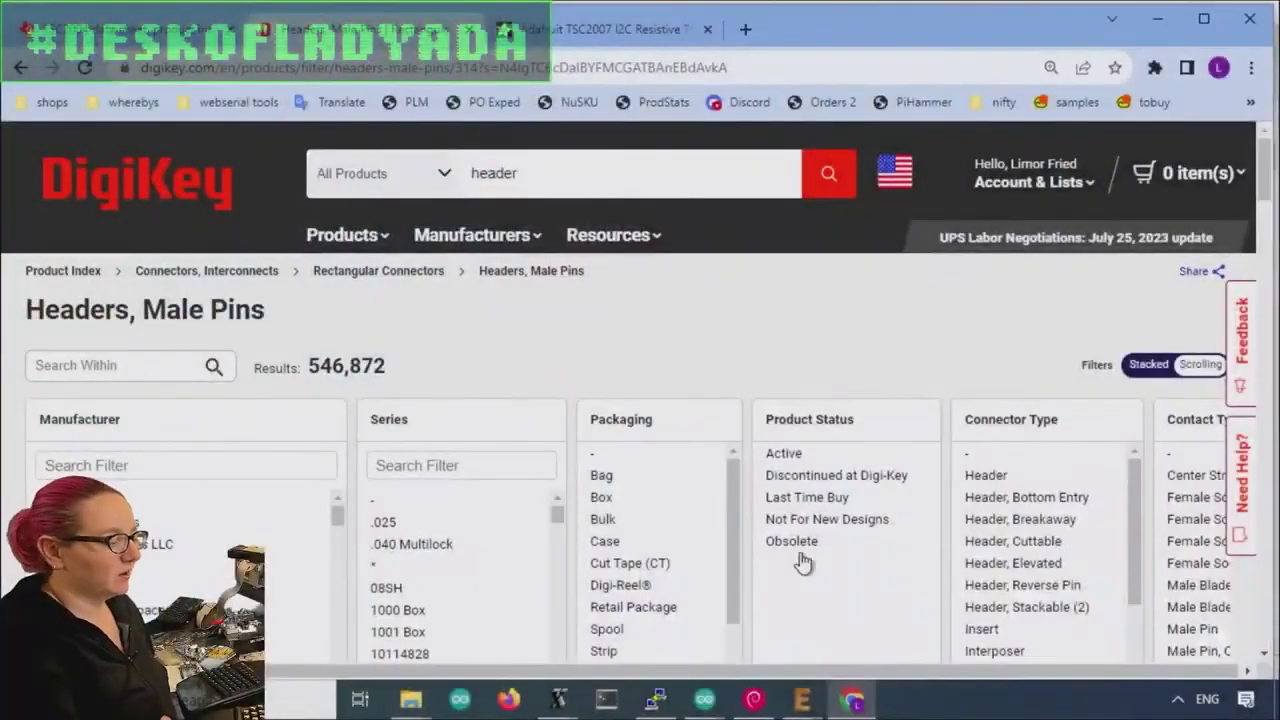
scroll(849, 376, down, 2)
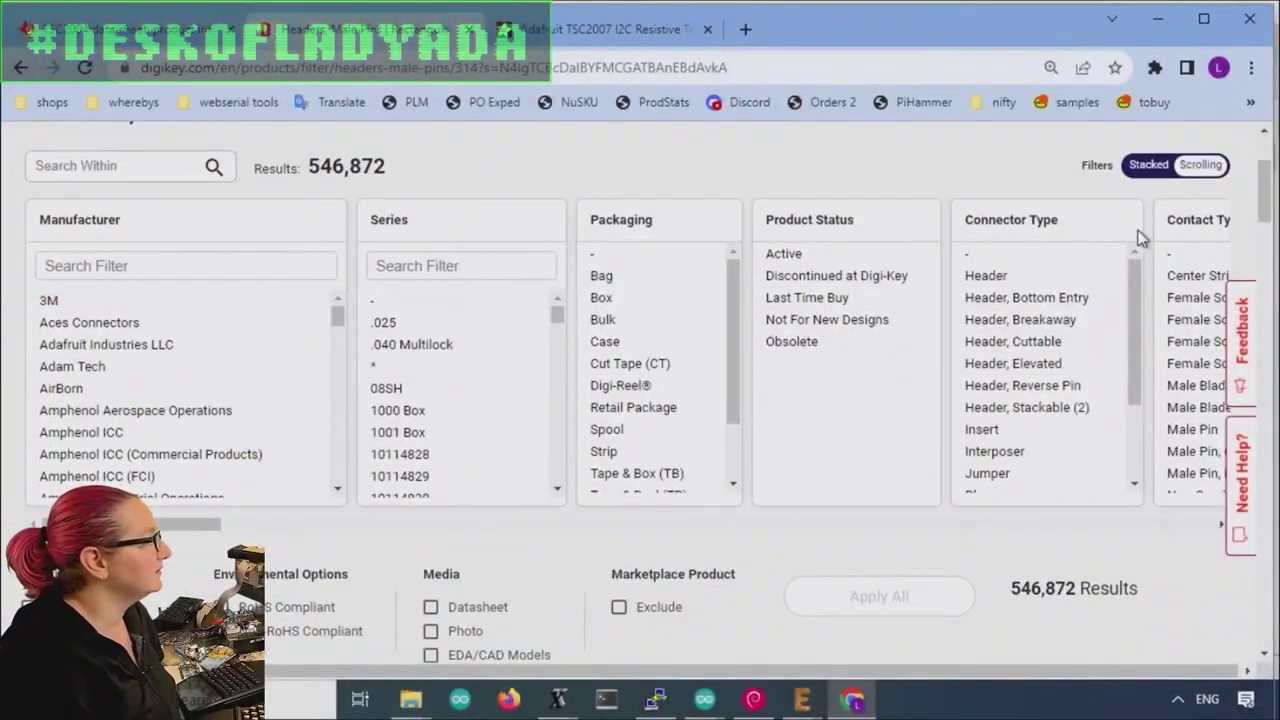
click(1150, 172)
Step: Select the filters for Active product status, 1 row and 0.100" (2.54mm) mating pitch
click(885, 256)
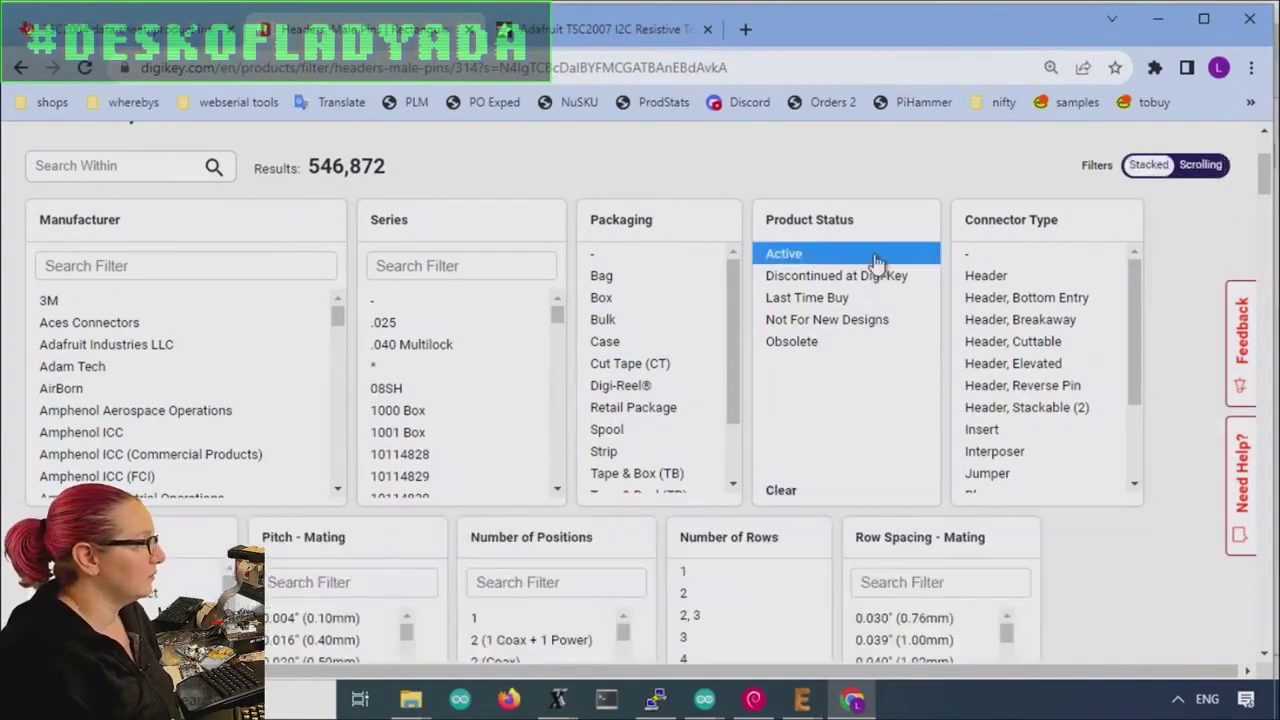
scroll(1213, 263, down, 2)
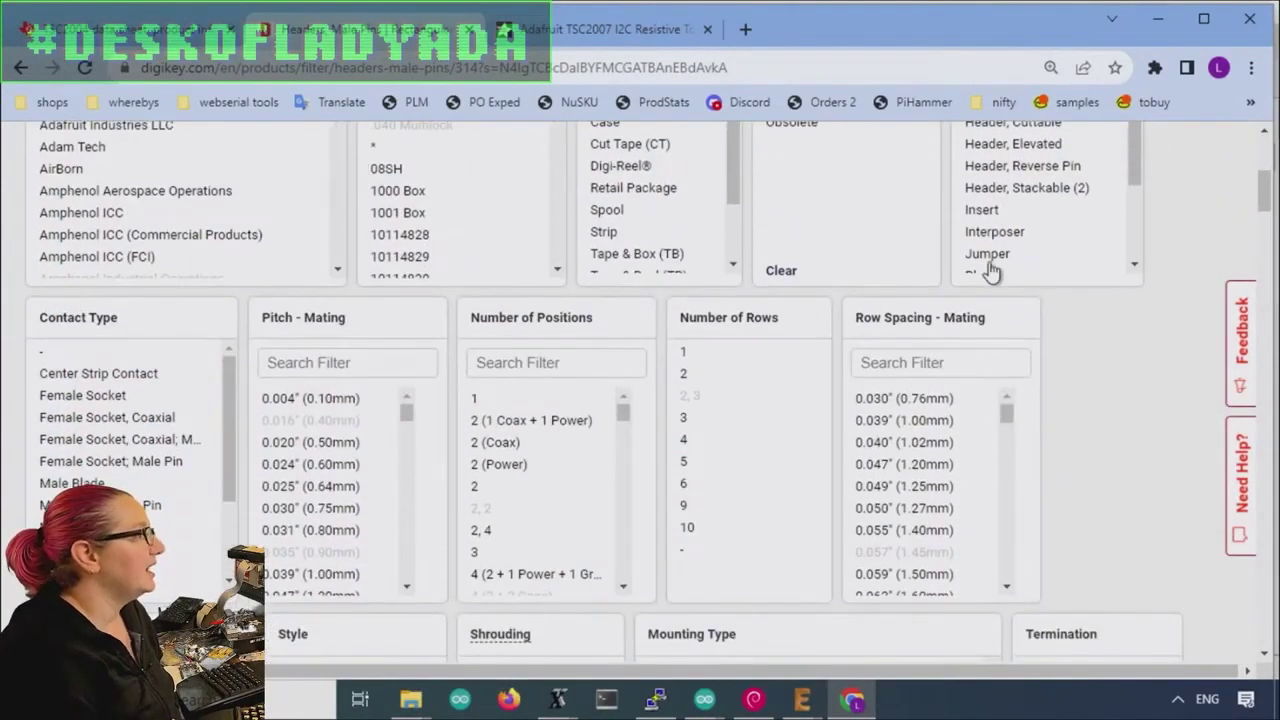
click(730, 351)
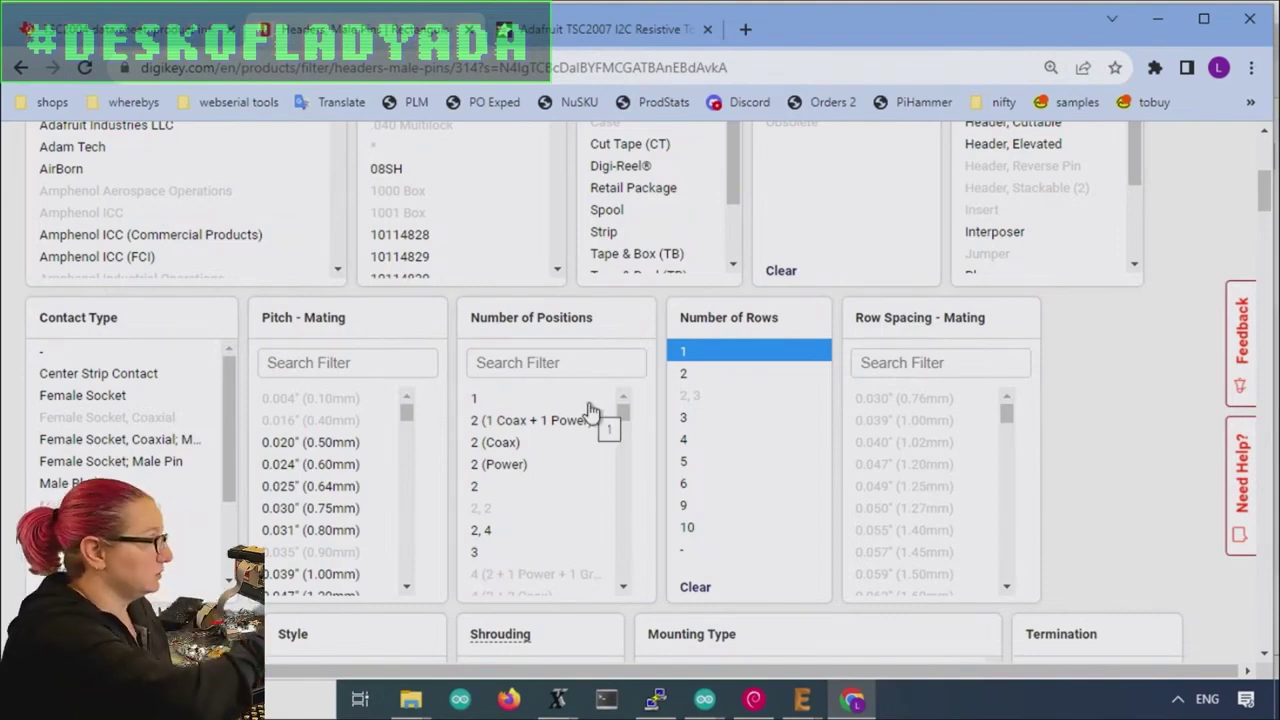
scroll(330, 432, down, 1)
scroll(330, 432, down, 5)
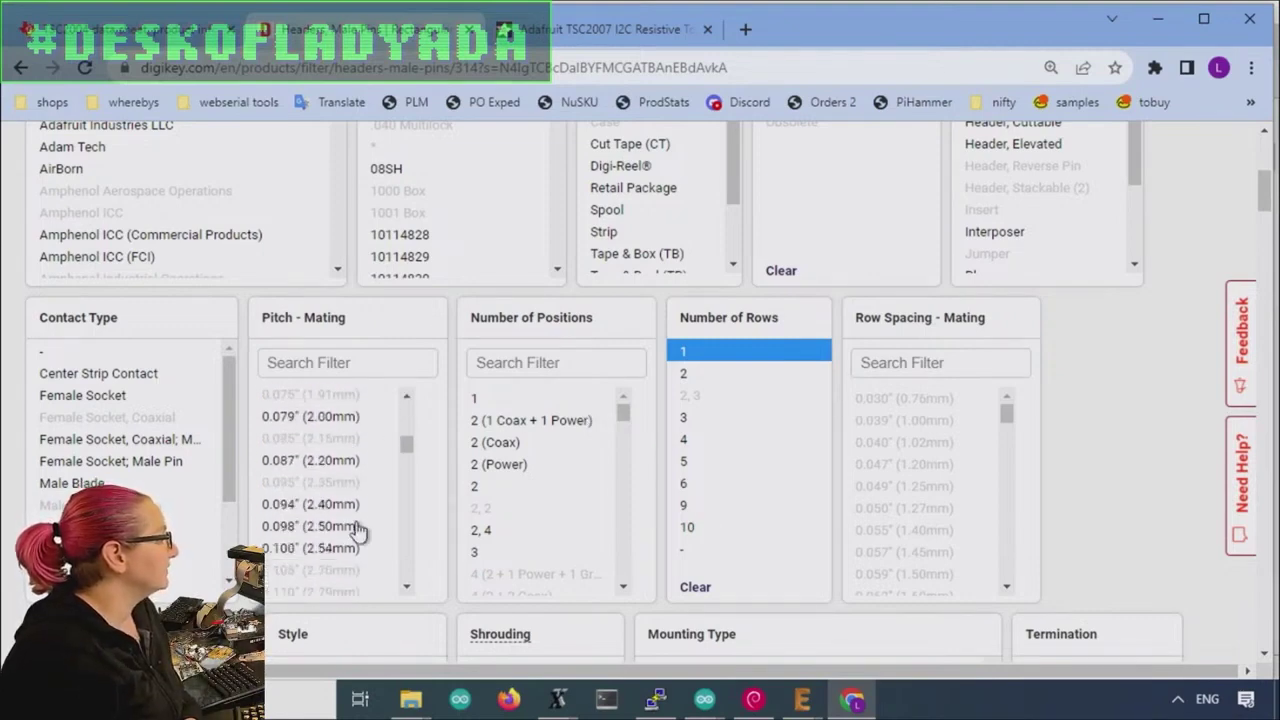
click(343, 549)
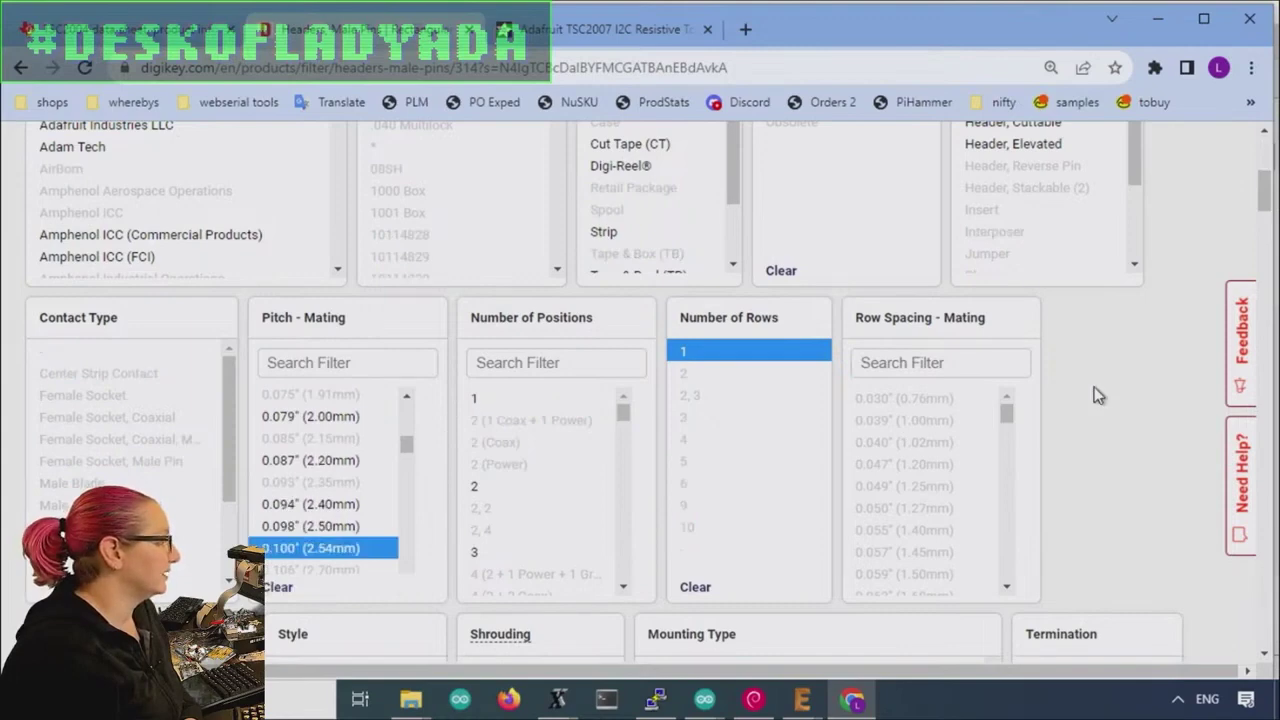
Step: Add filters for 8 loaded positions and Unshrouded shrouding, and apply all the selected filters
scroll(1093, 395, down, 5)
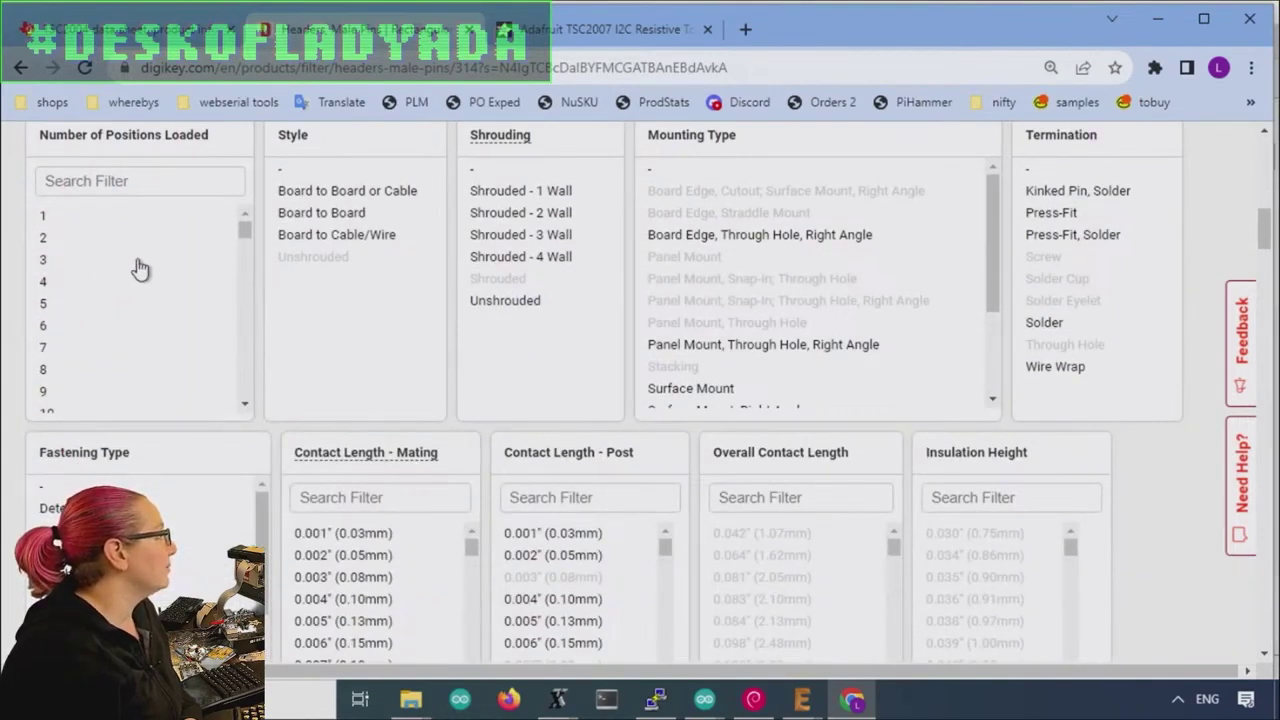
click(68, 377)
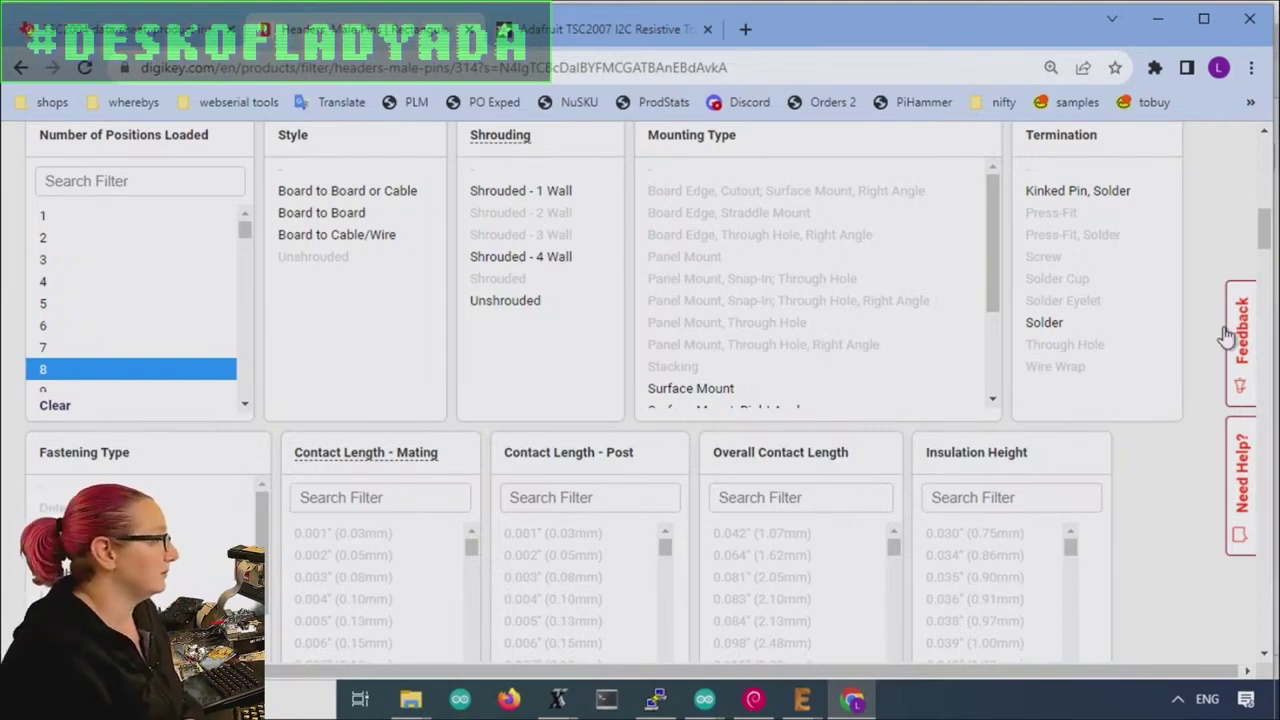
scroll(1174, 523, down, 3)
scroll(720, 298, up, 3)
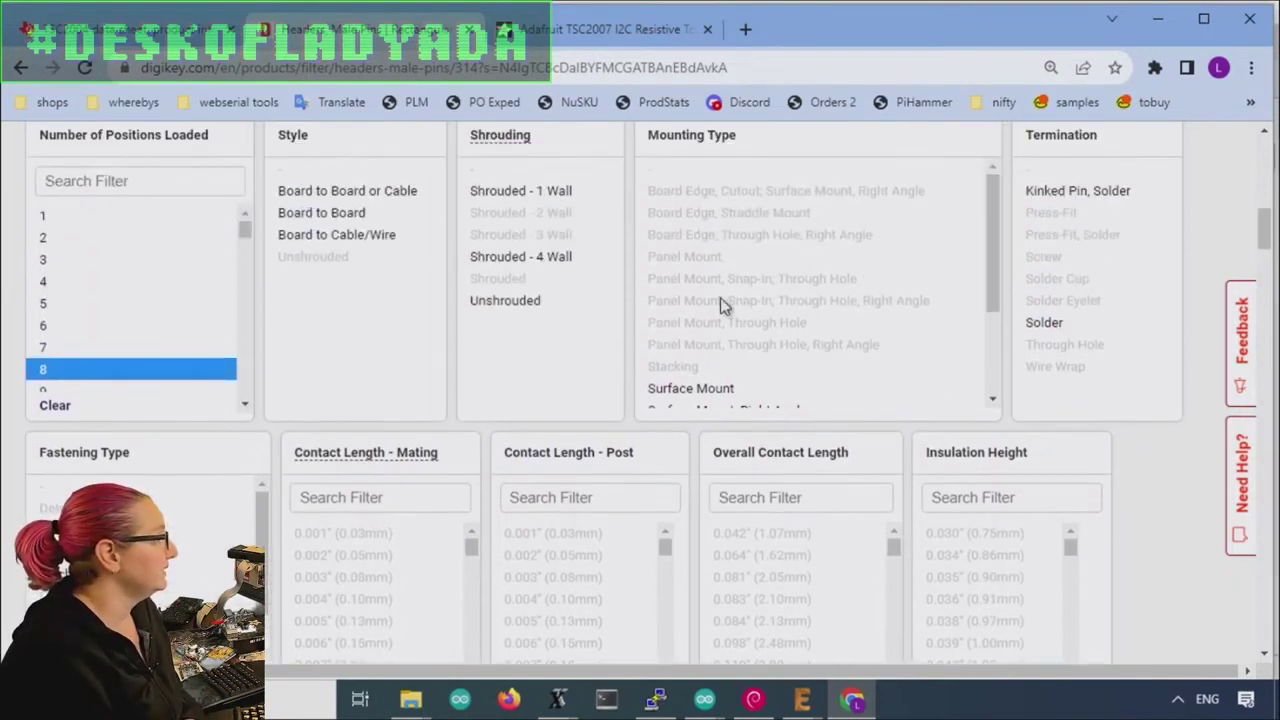
click(512, 302)
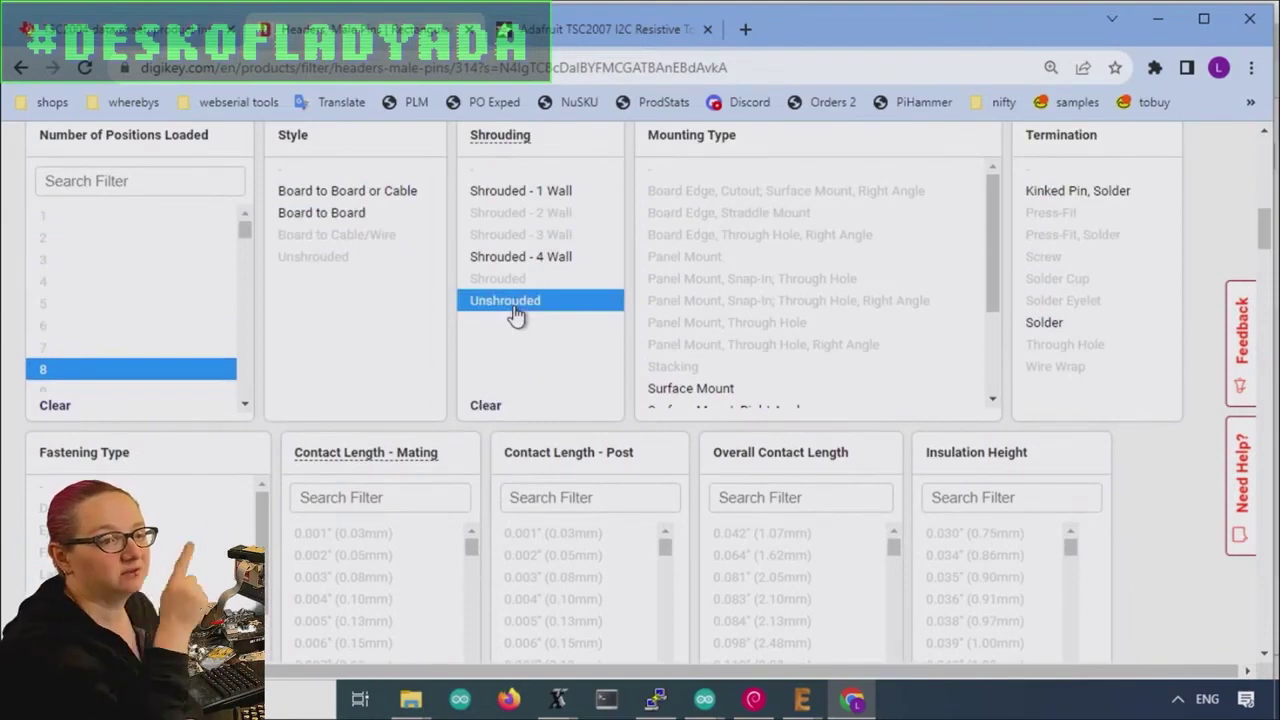
scroll(865, 333, down, 3)
scroll(1140, 517, down, 10)
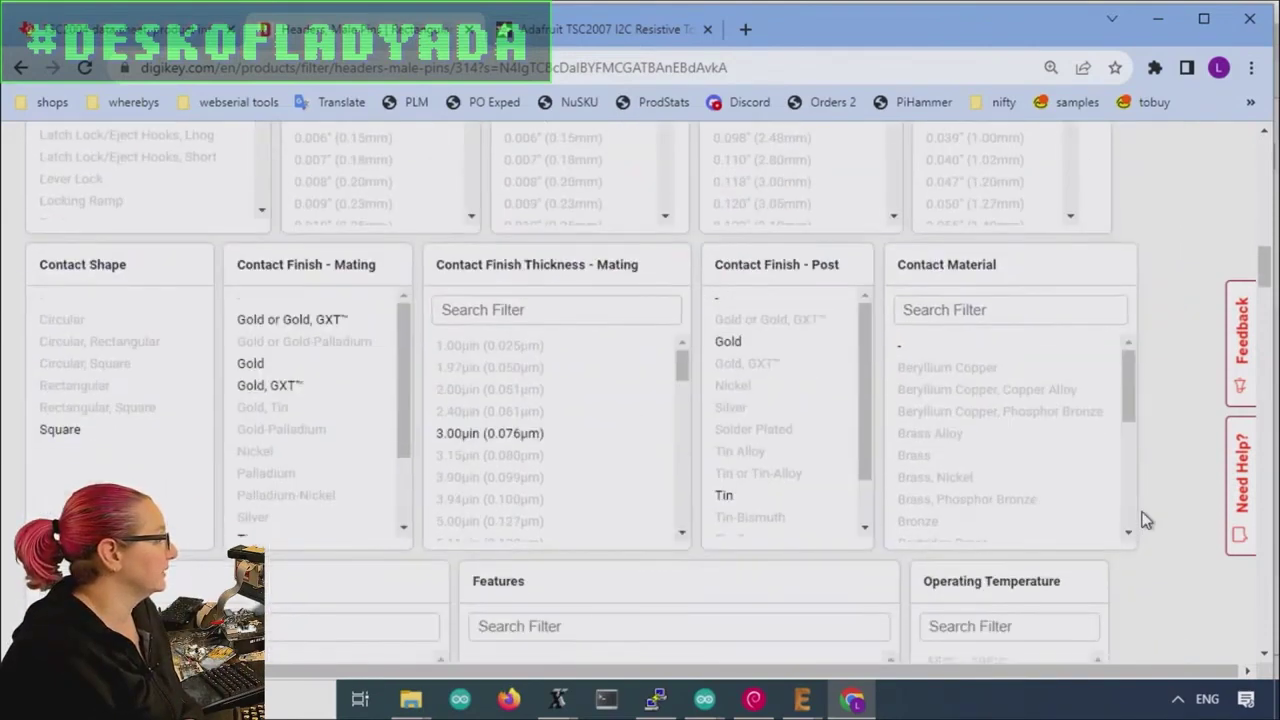
scroll(1146, 516, down, 8)
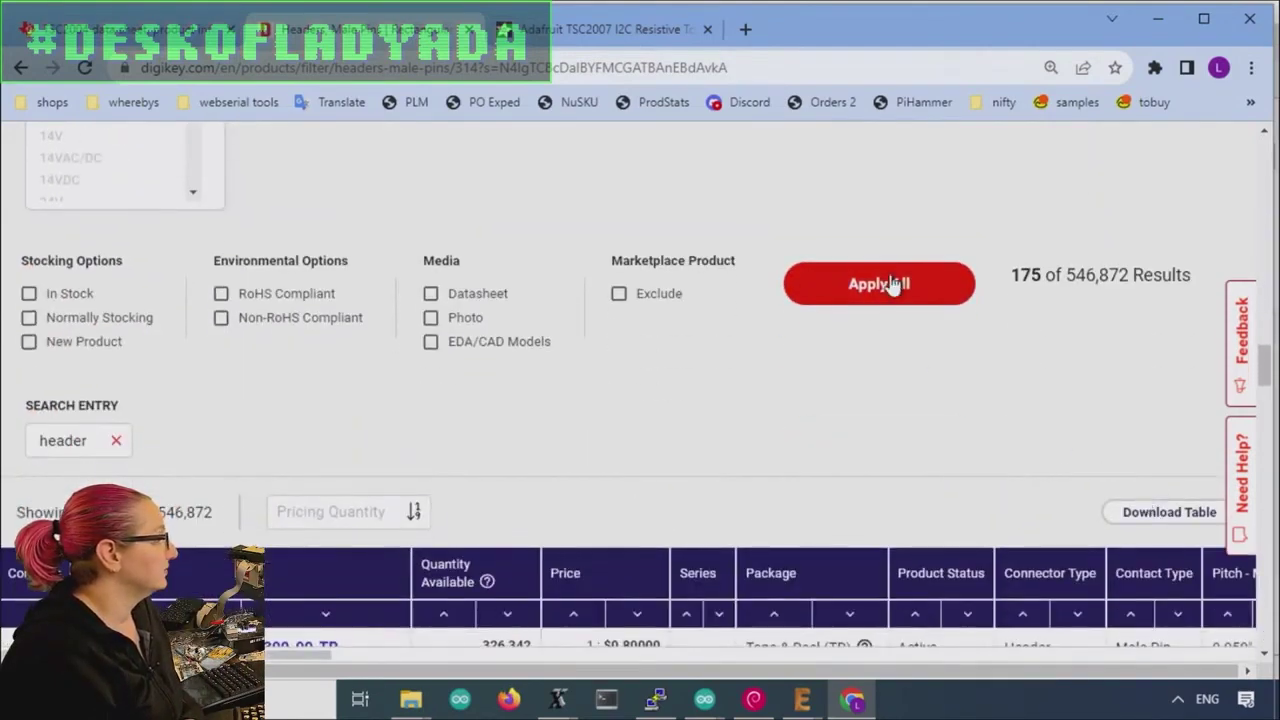
click(895, 284)
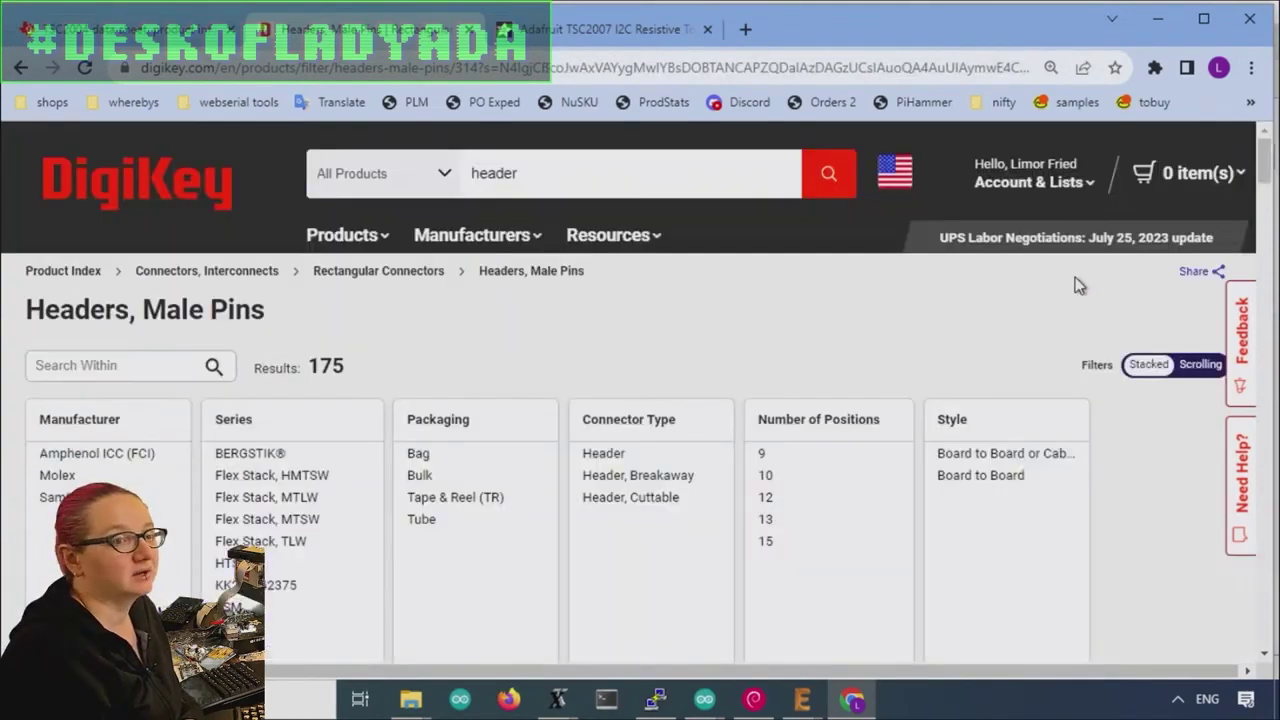
Step: Examine the filtered male pin headers and enlarge the photos of the partially loaded BERGSTIK parts
scroll(1088, 408, down, 3)
scroll(1088, 408, down, 15)
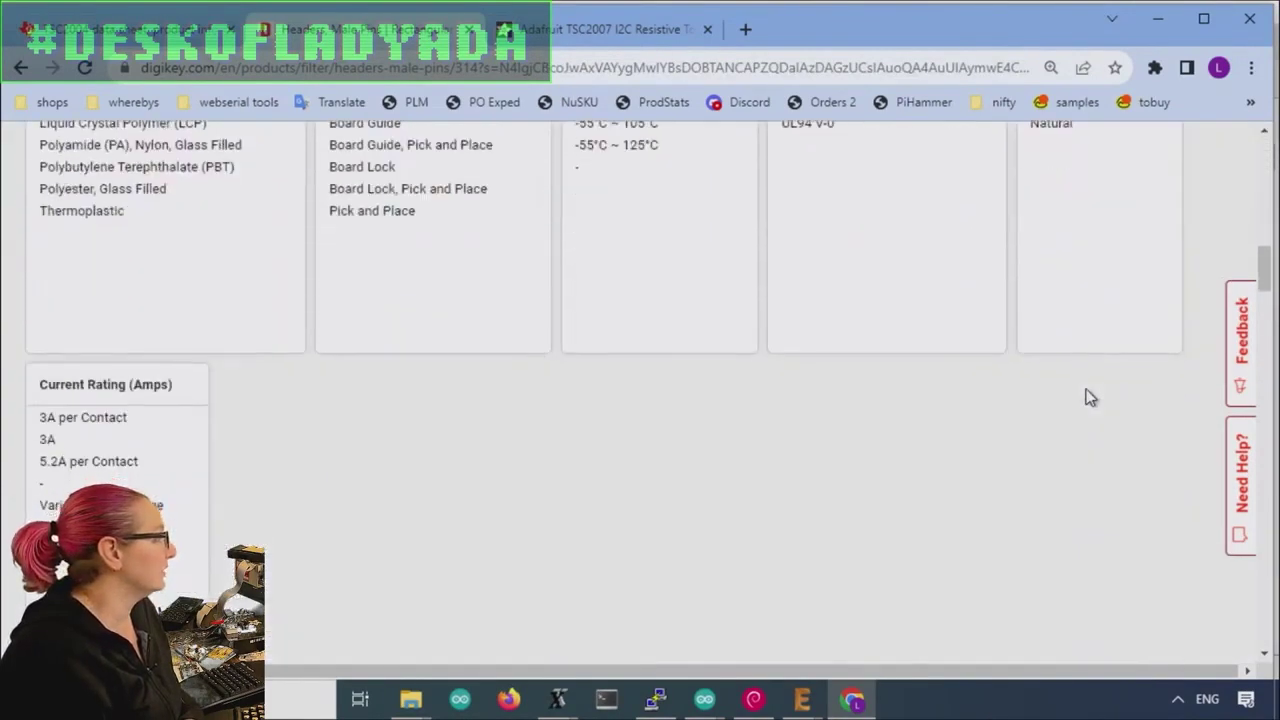
scroll(708, 405, down, 4)
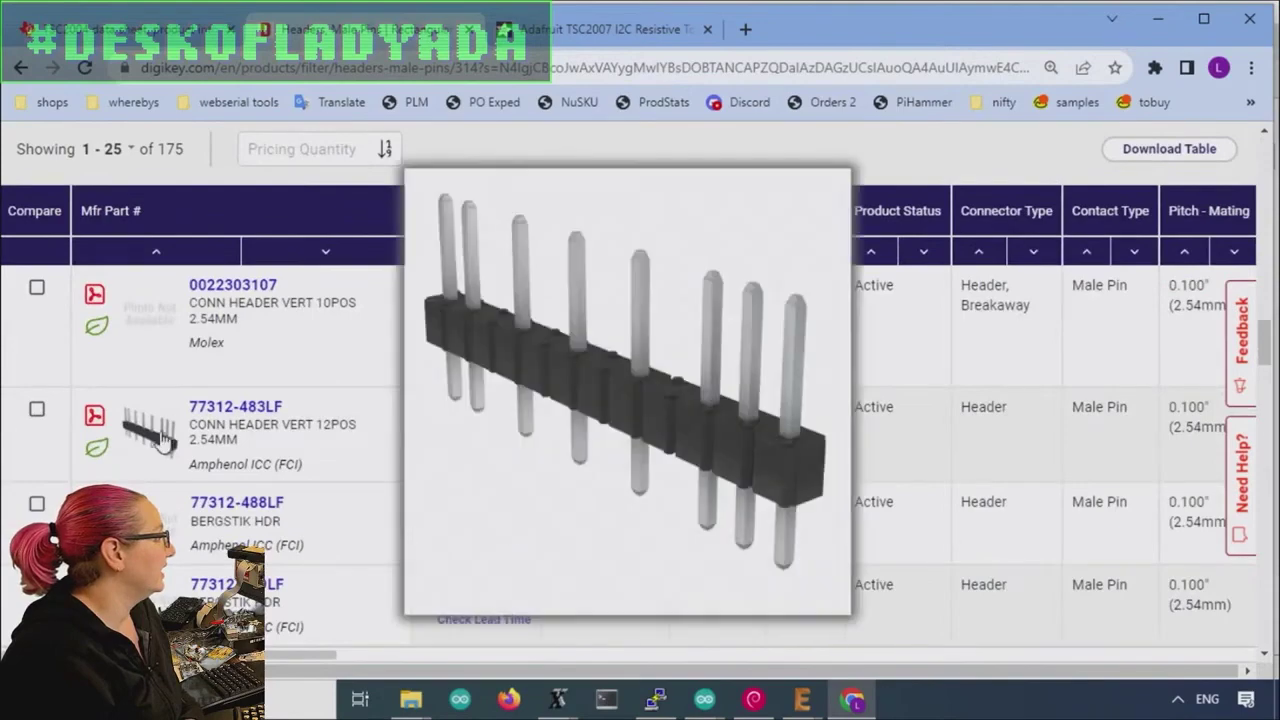
scroll(155, 445, down, 3)
mouse_move(160, 420)
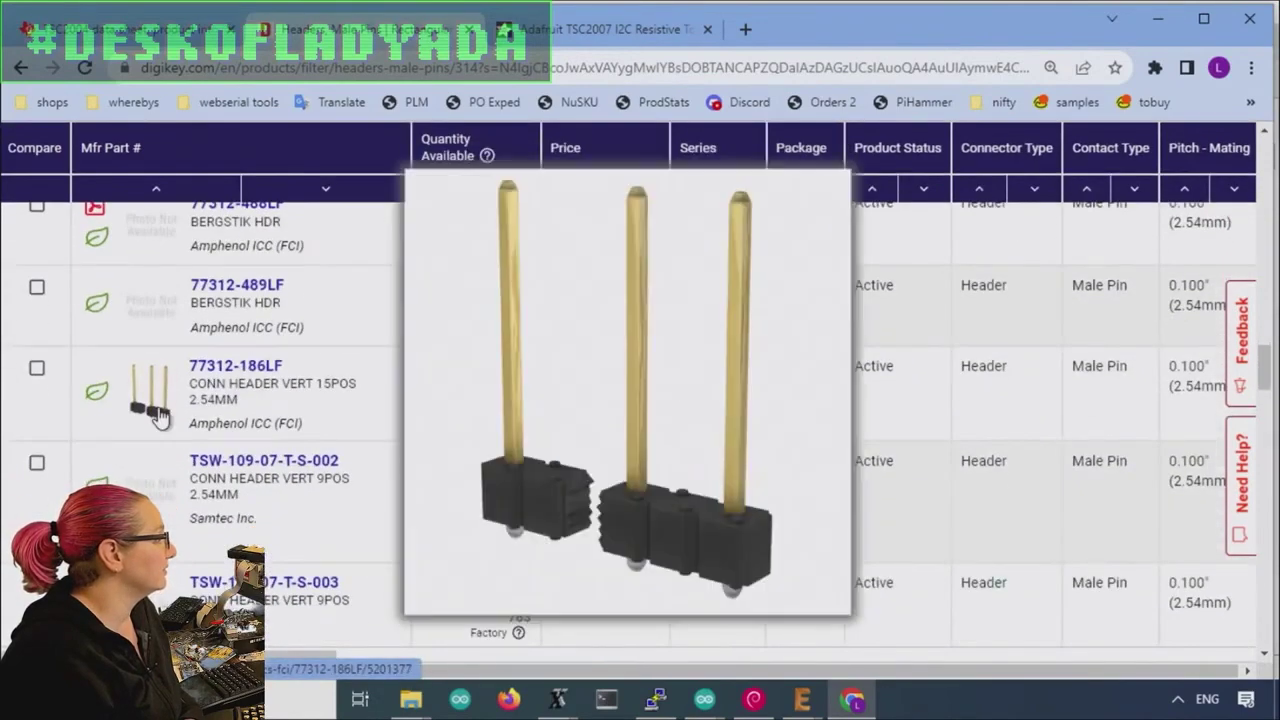
scroll(160, 420, down, 5)
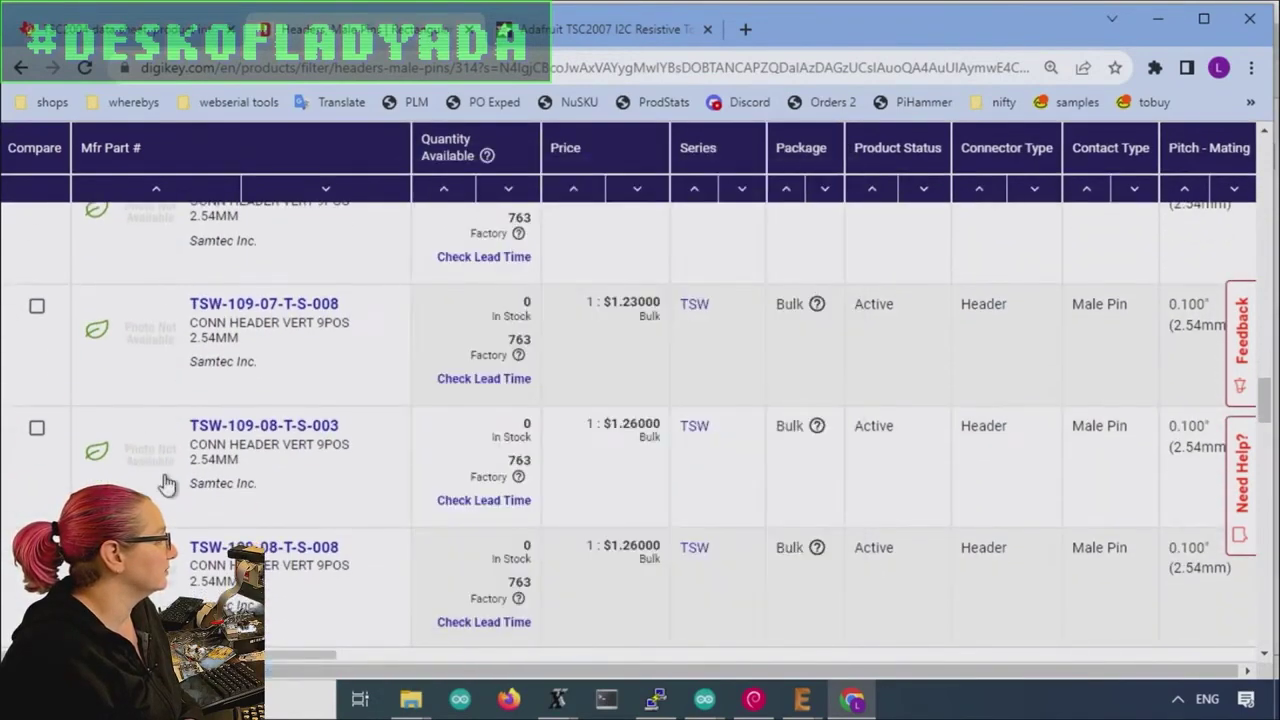
Step: Sort the filtered headers by available quantity in descending order and look through the list
scroll(164, 470, up, 10)
scroll(340, 373, down, 3)
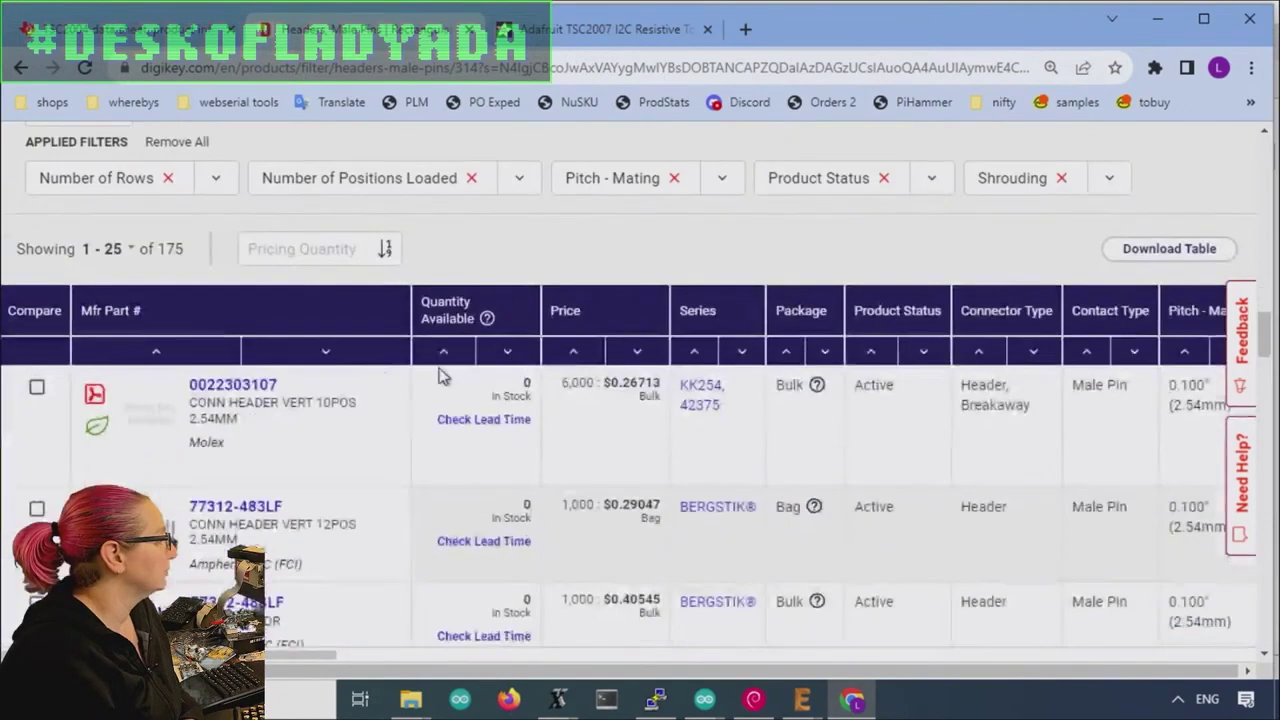
click(508, 352)
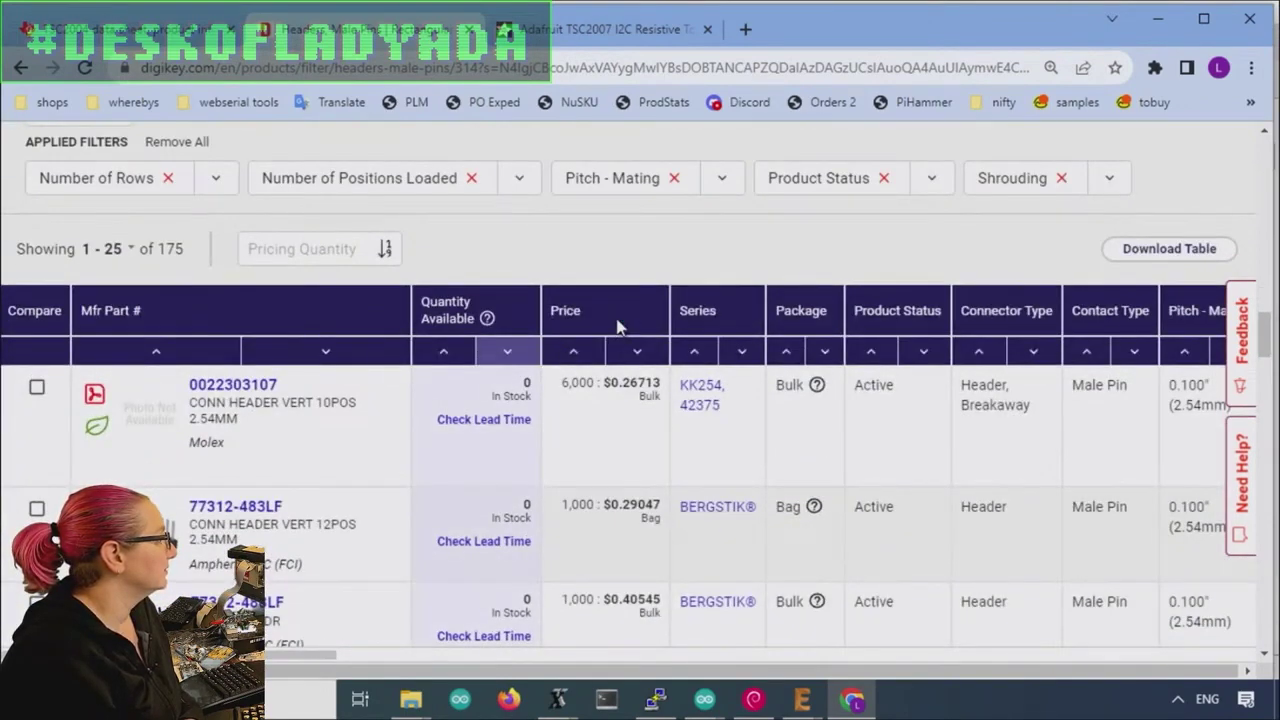
scroll(620, 320, down, 10)
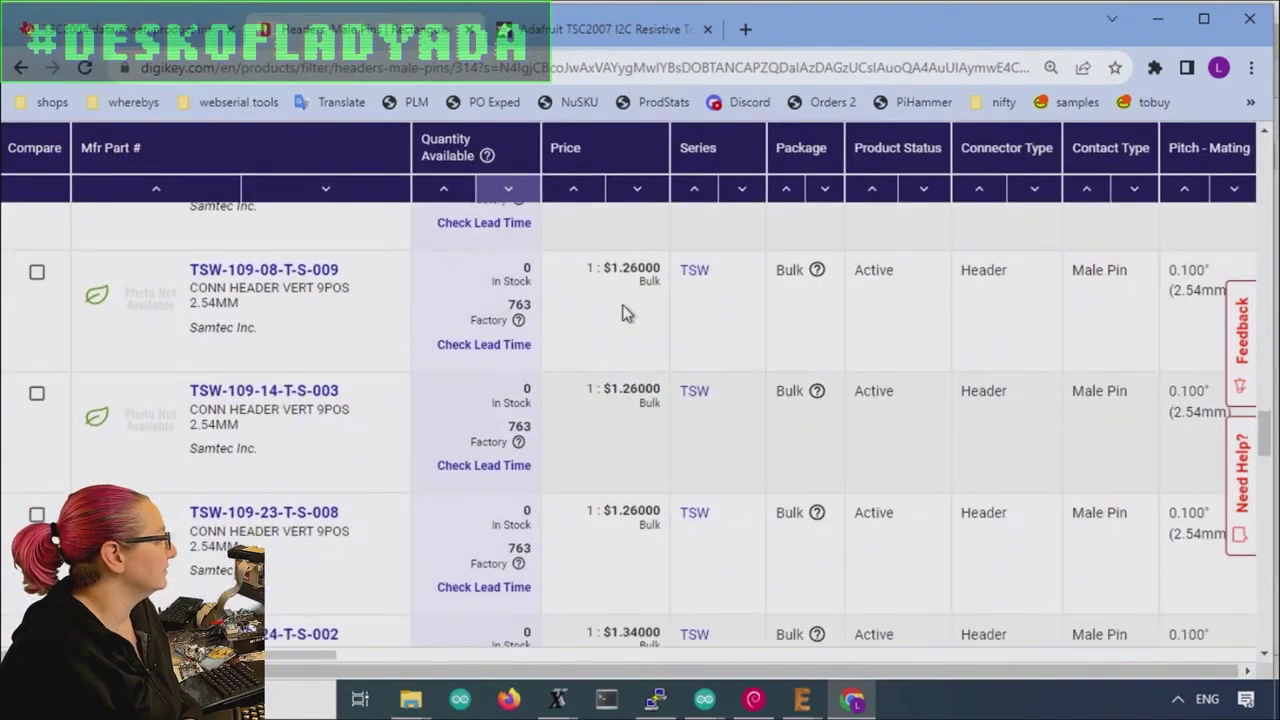
scroll(621, 313, down, 3)
scroll(621, 313, up, 15)
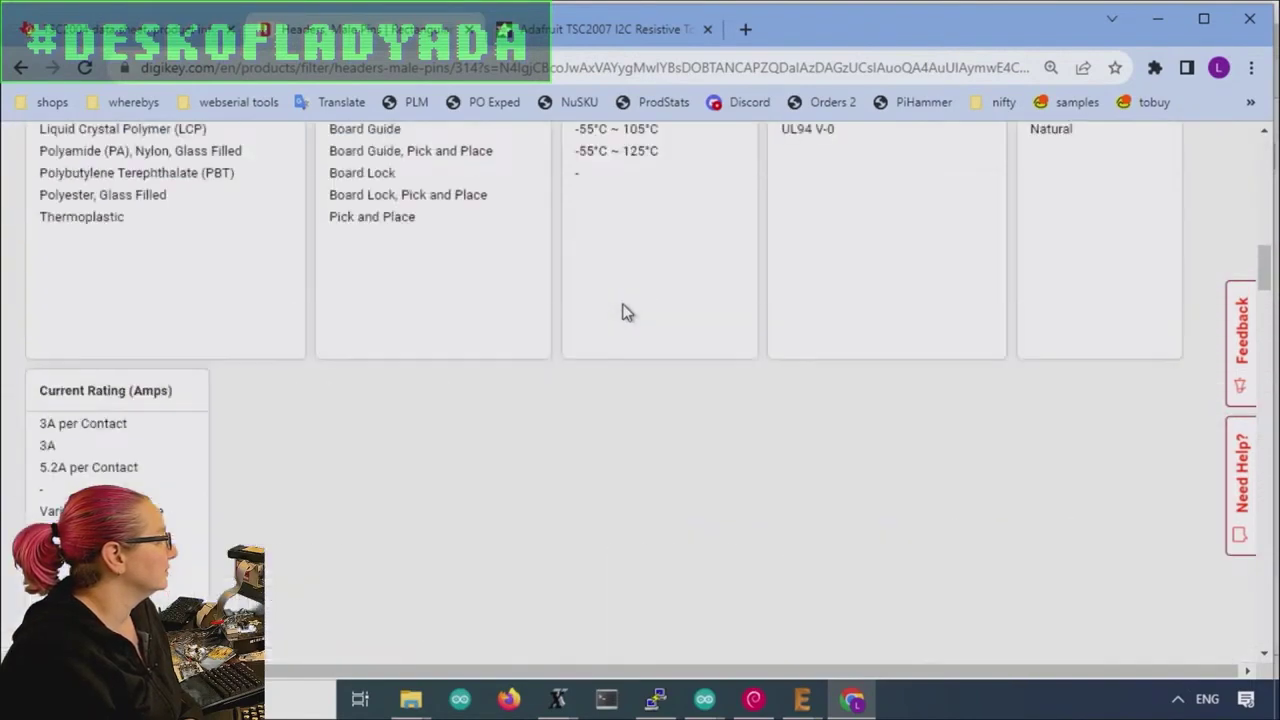
Step: Check the values behind the applied filters for rows, loaded positions, mating pitch, product status and shrouding
scroll(622, 313, up, 7)
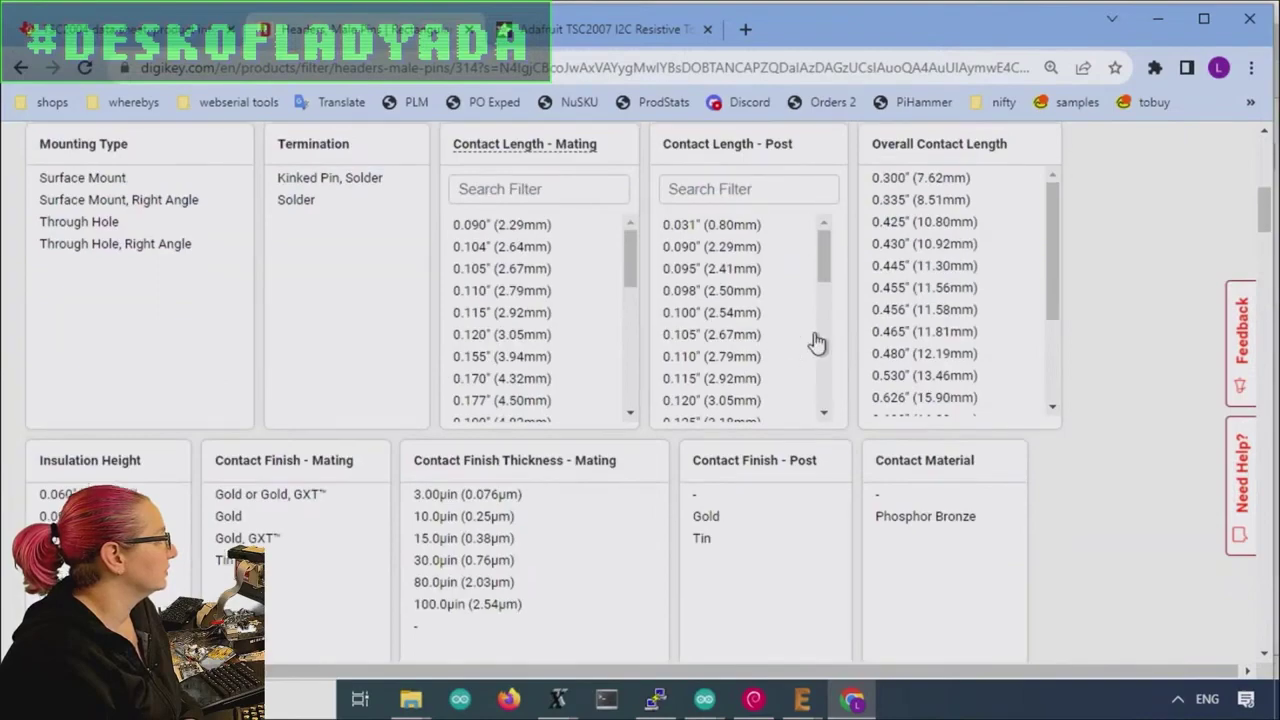
scroll(815, 342, up, 5)
scroll(815, 342, down, 10)
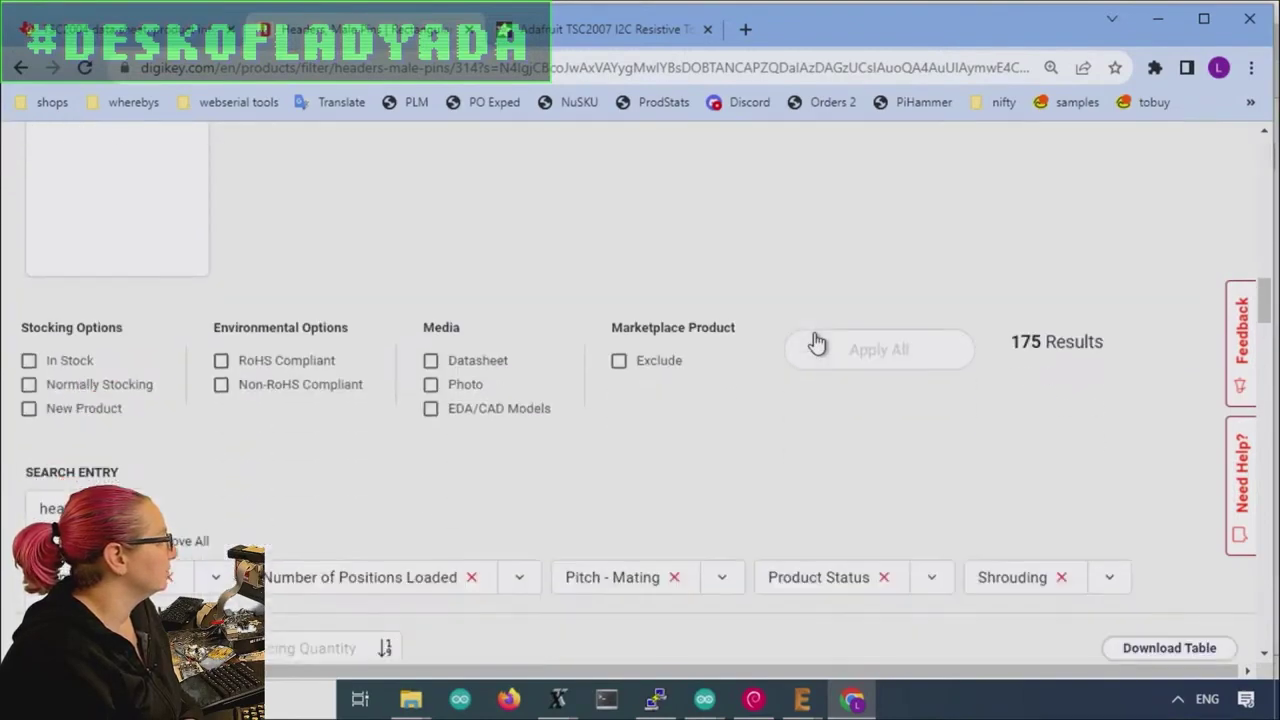
scroll(817, 342, down, 2)
click(219, 380)
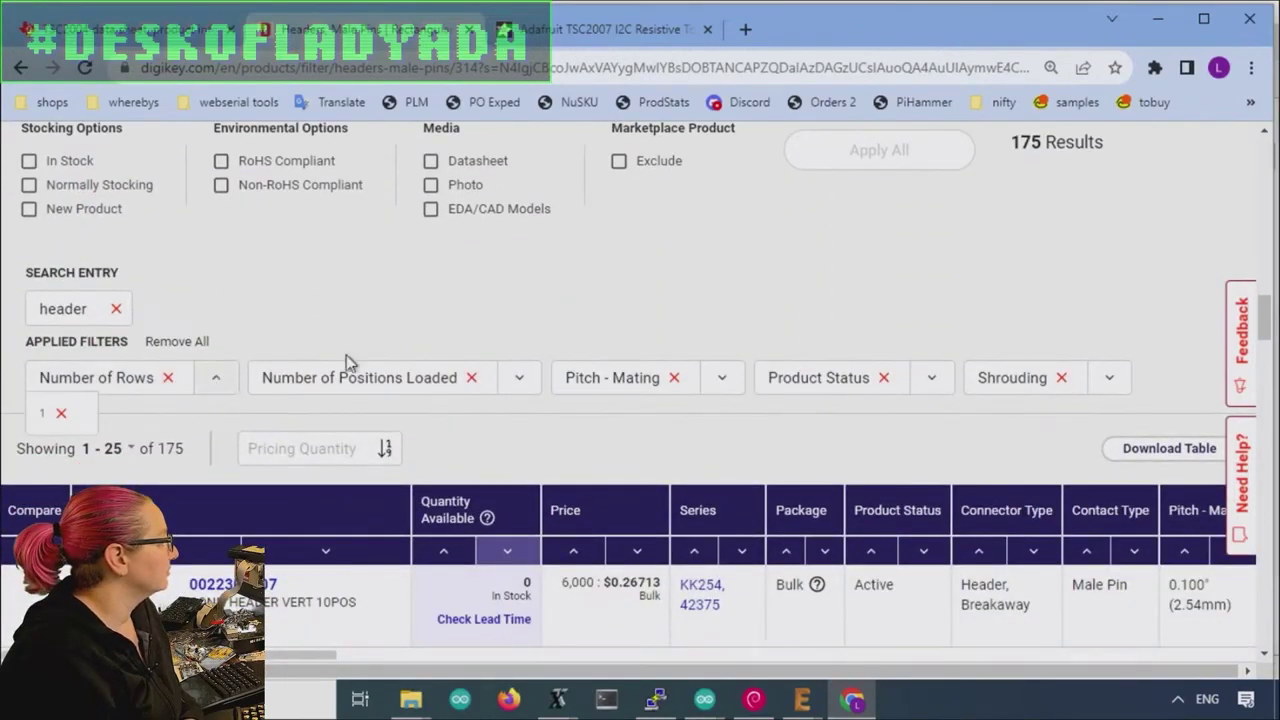
click(521, 379)
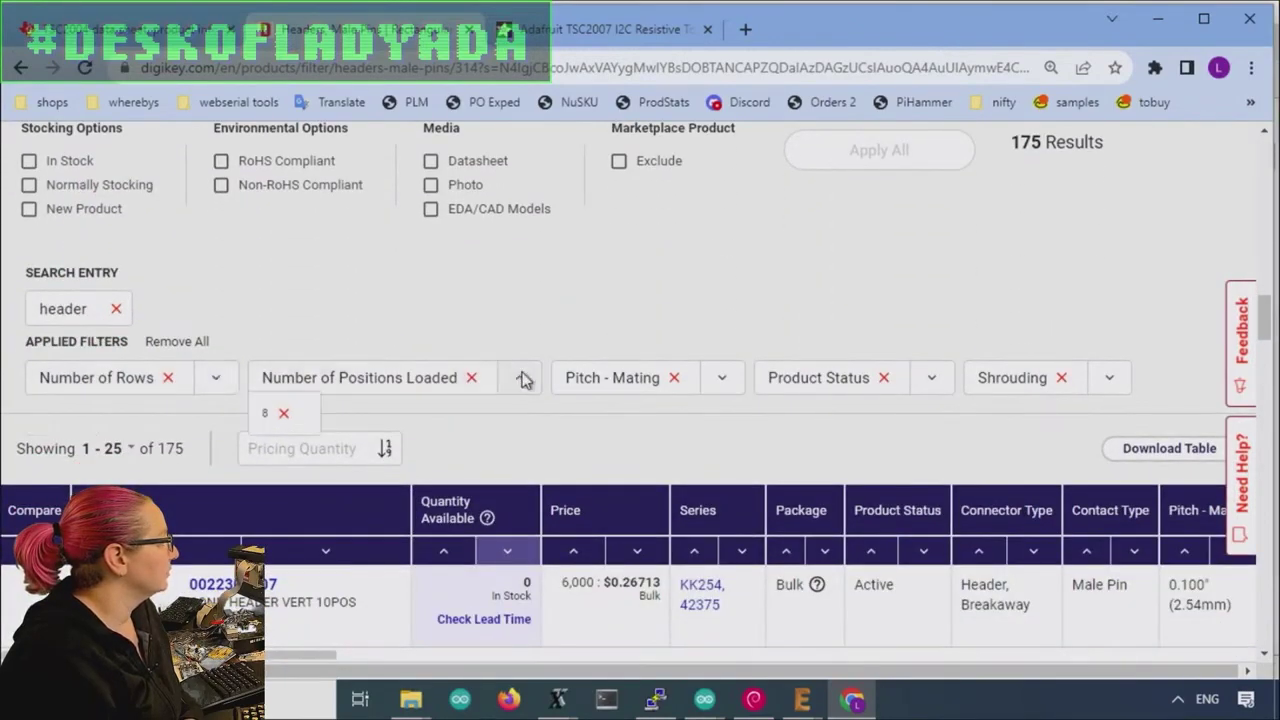
click(722, 380)
click(932, 377)
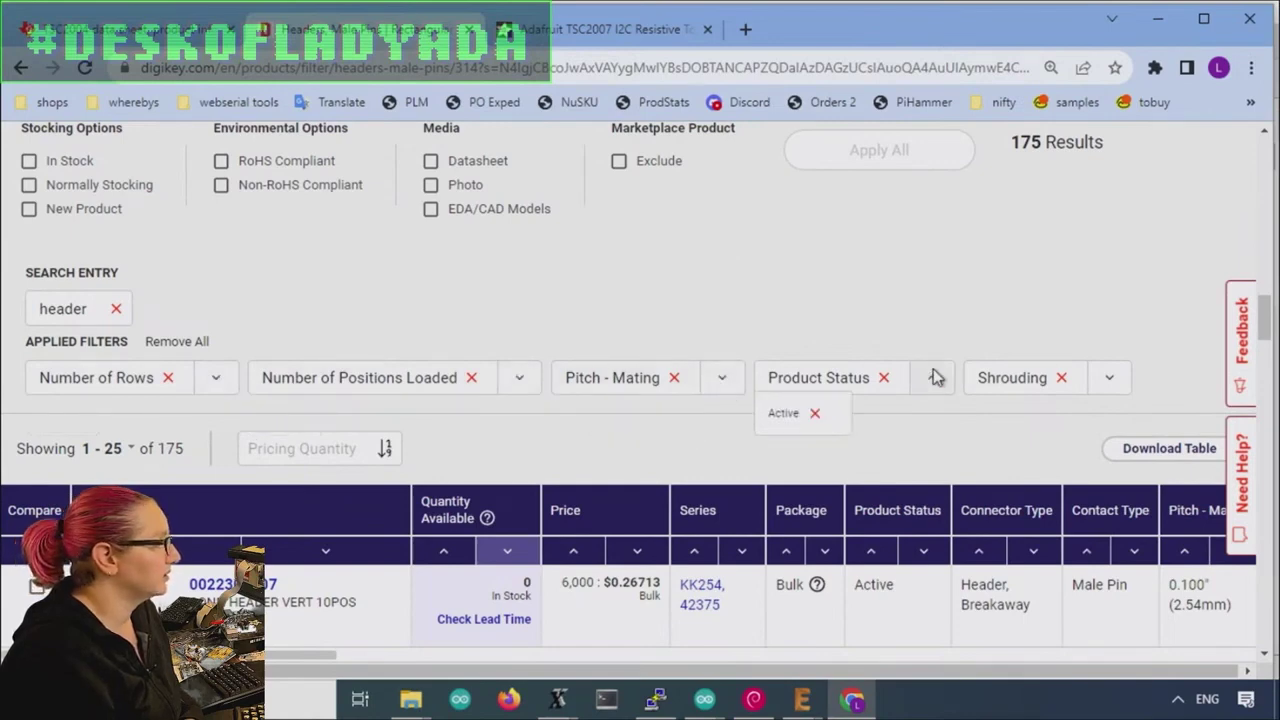
click(1113, 380)
click(1113, 380)
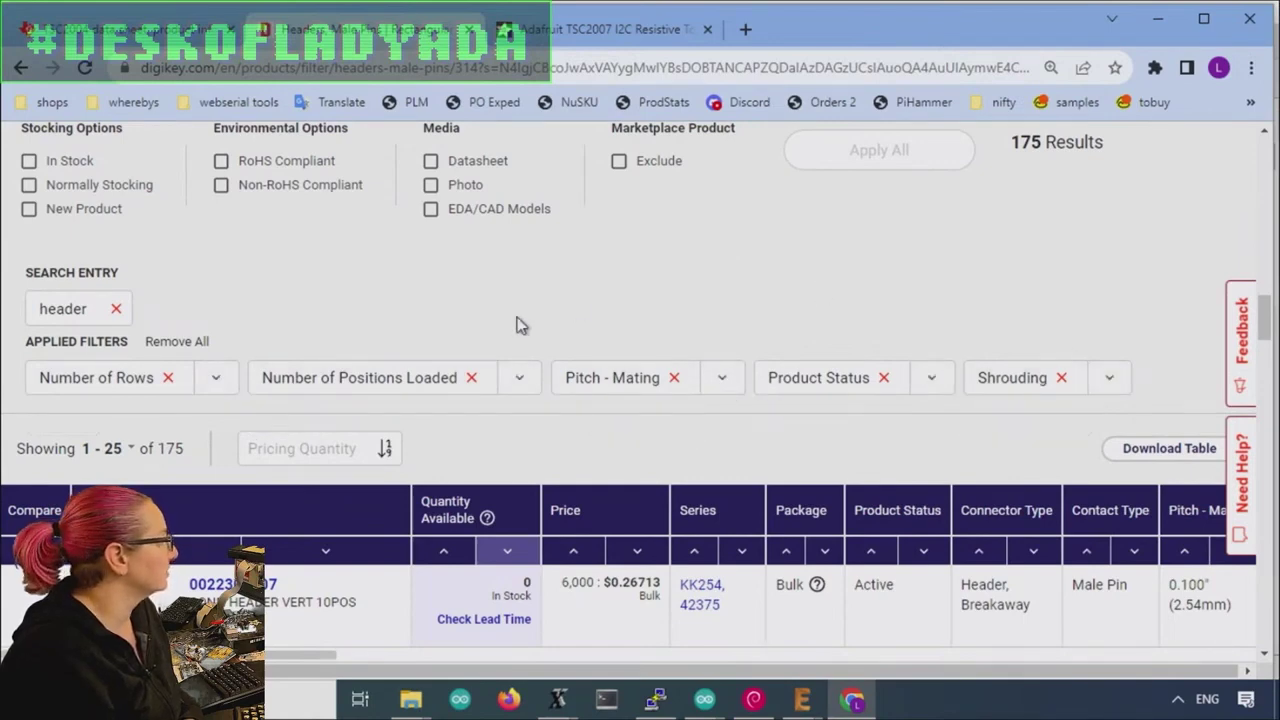
scroll(517, 325, up, 5)
scroll(520, 323, down, 4)
click(60, 368)
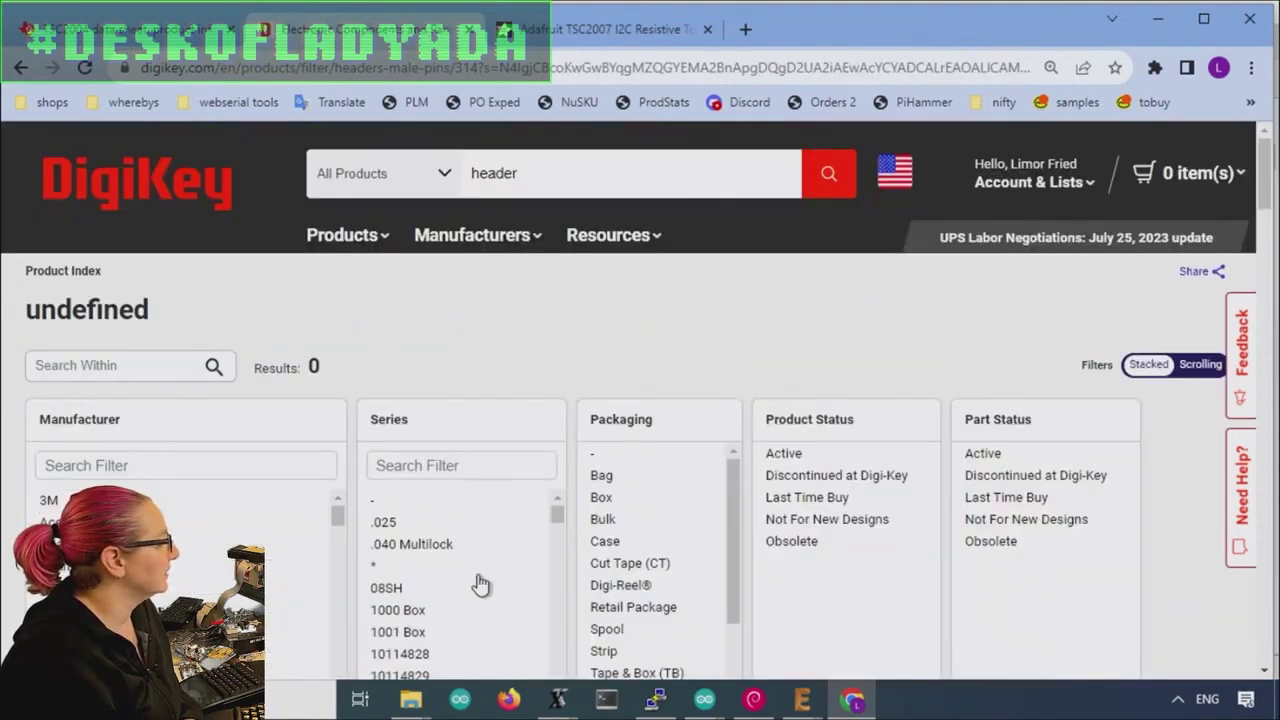
scroll(490, 560, down, 5)
scroll(820, 300, down, 15)
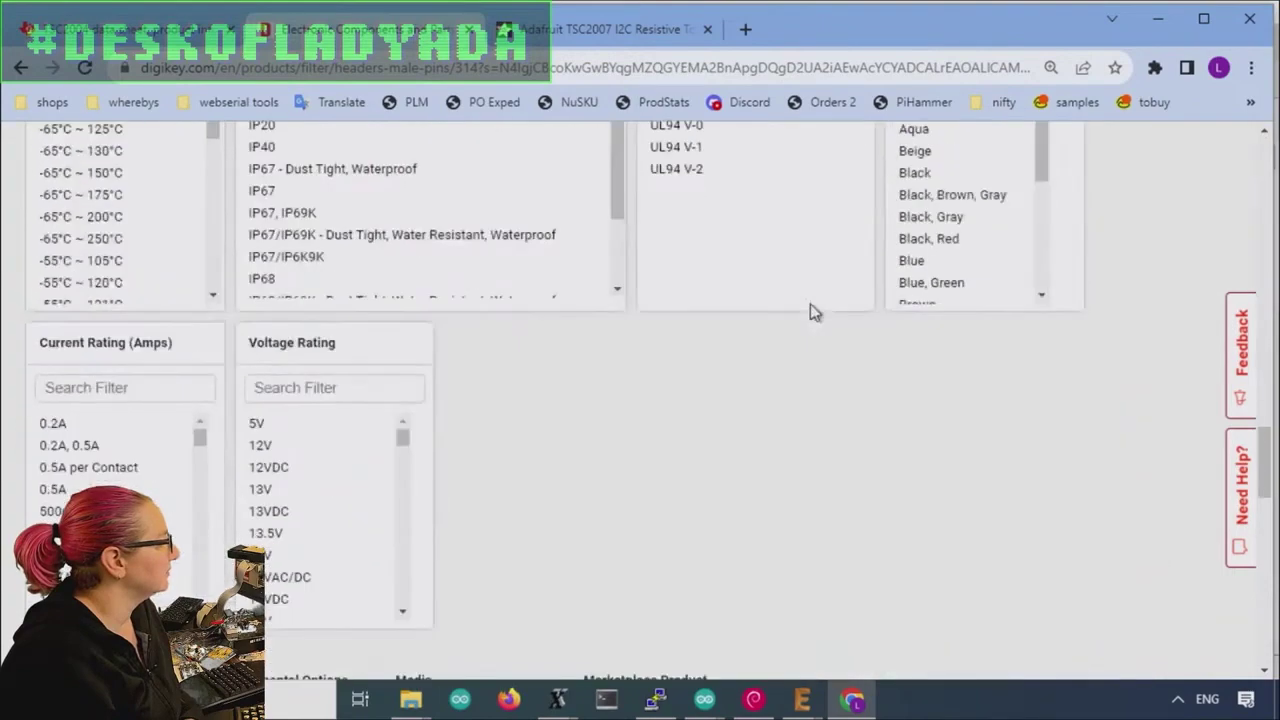
scroll(815, 312, down, 5)
scroll(654, 283, up, 15)
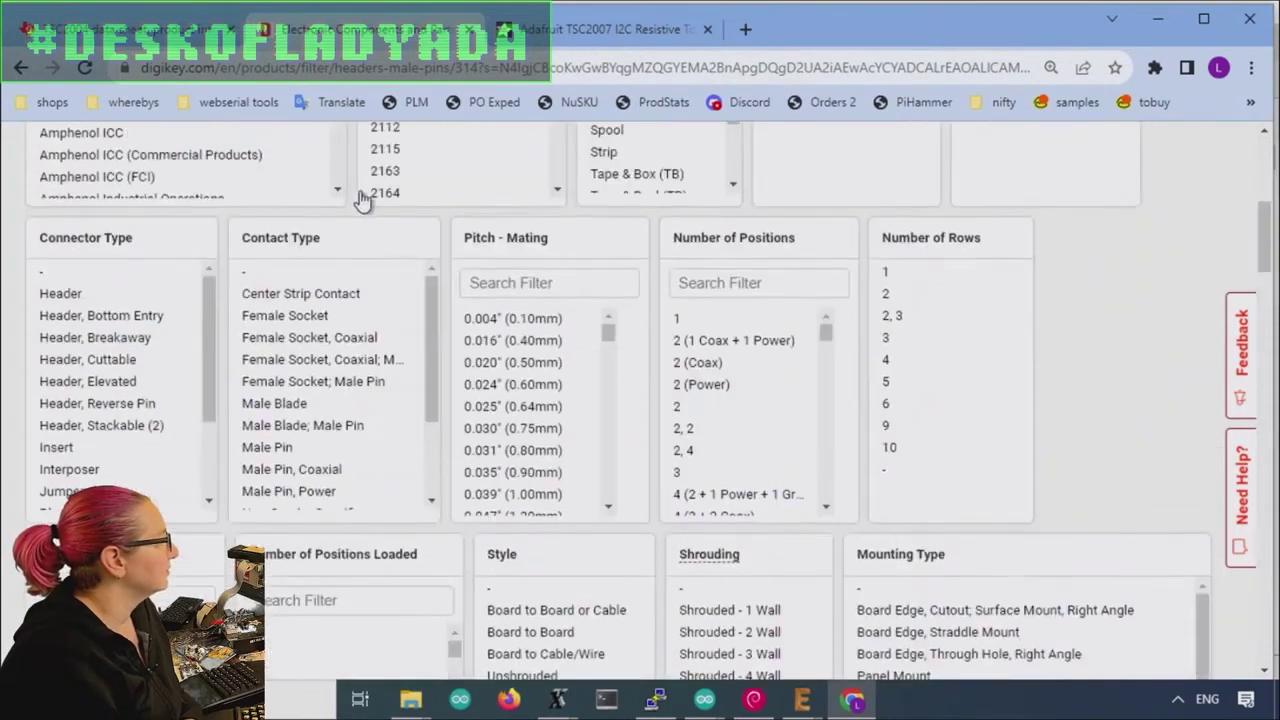
scroll(362, 200, up, 5)
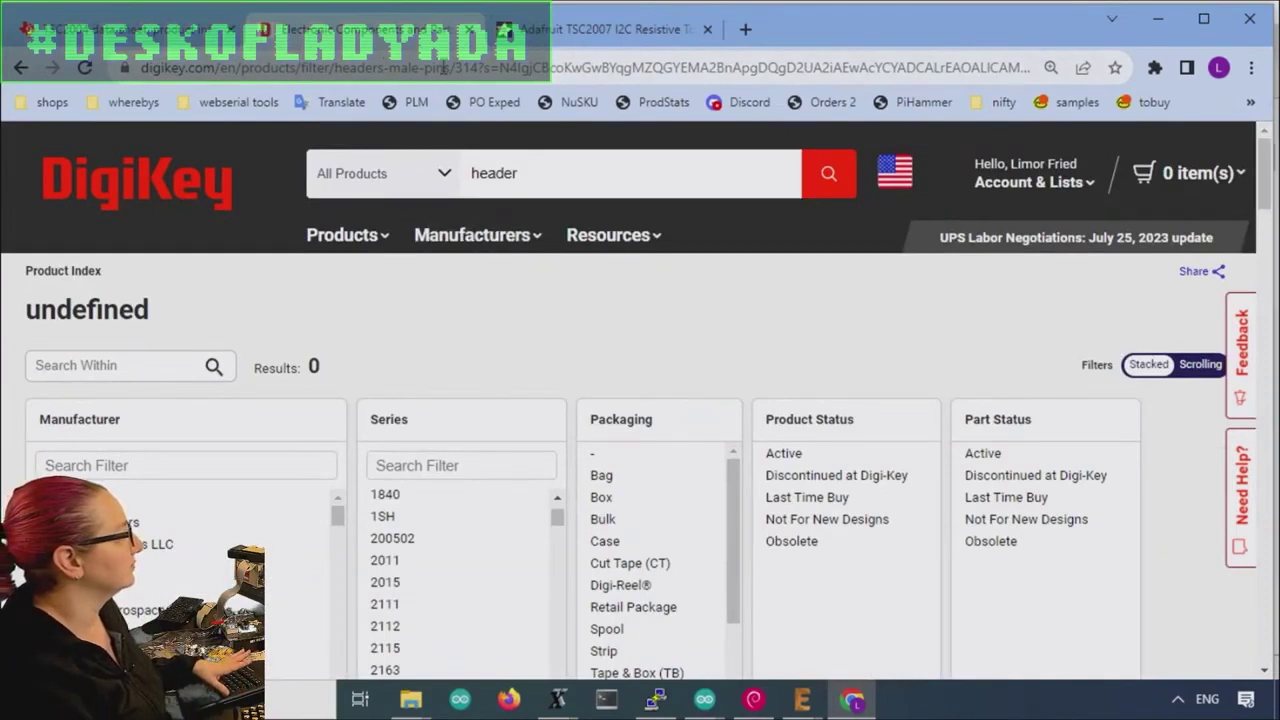
click(443, 67)
key(End)
click(158, 65)
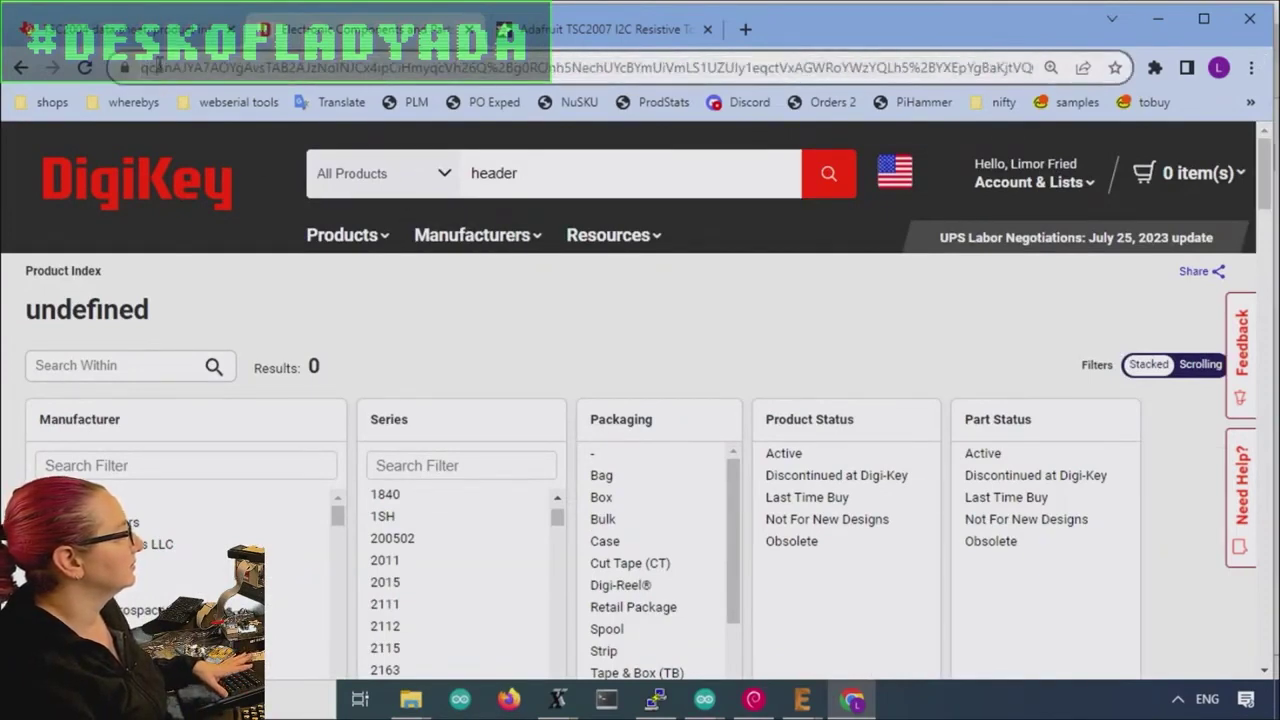
Step: Return to the search results for "header" and reopen the Headers, Male Pins category without the earlier filters
right_click(20, 70)
click(85, 140)
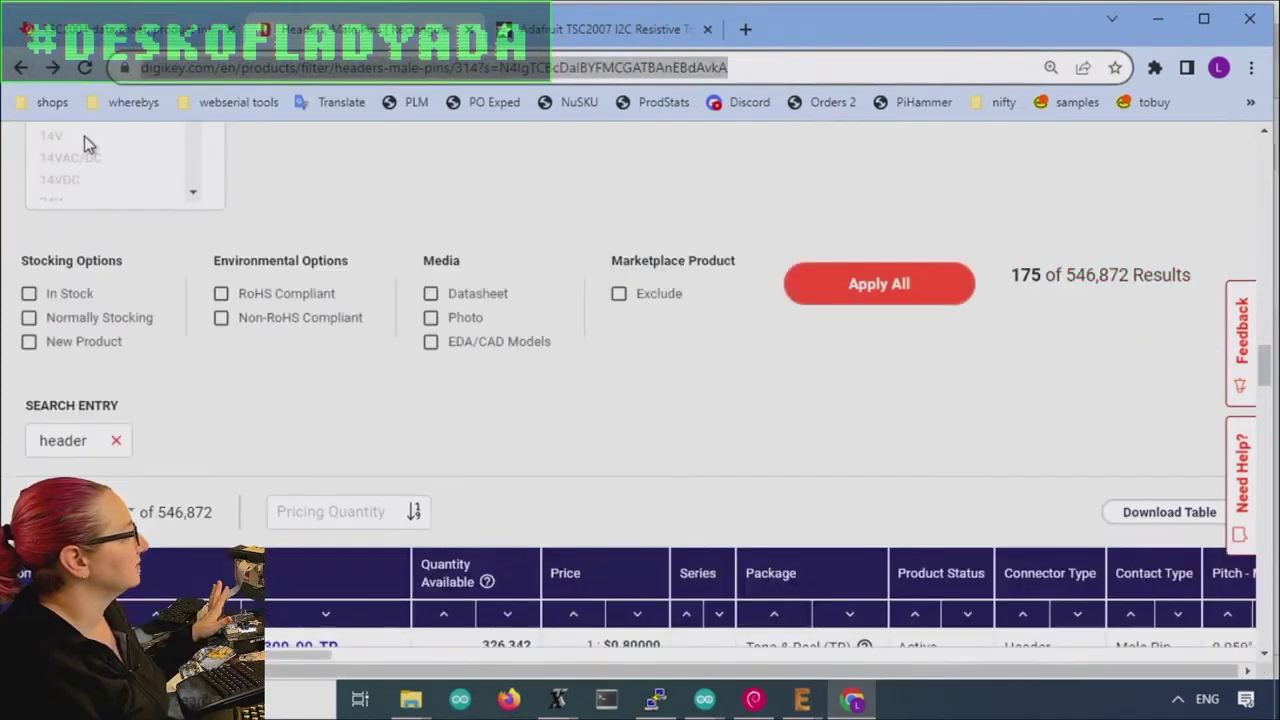
click(22, 69)
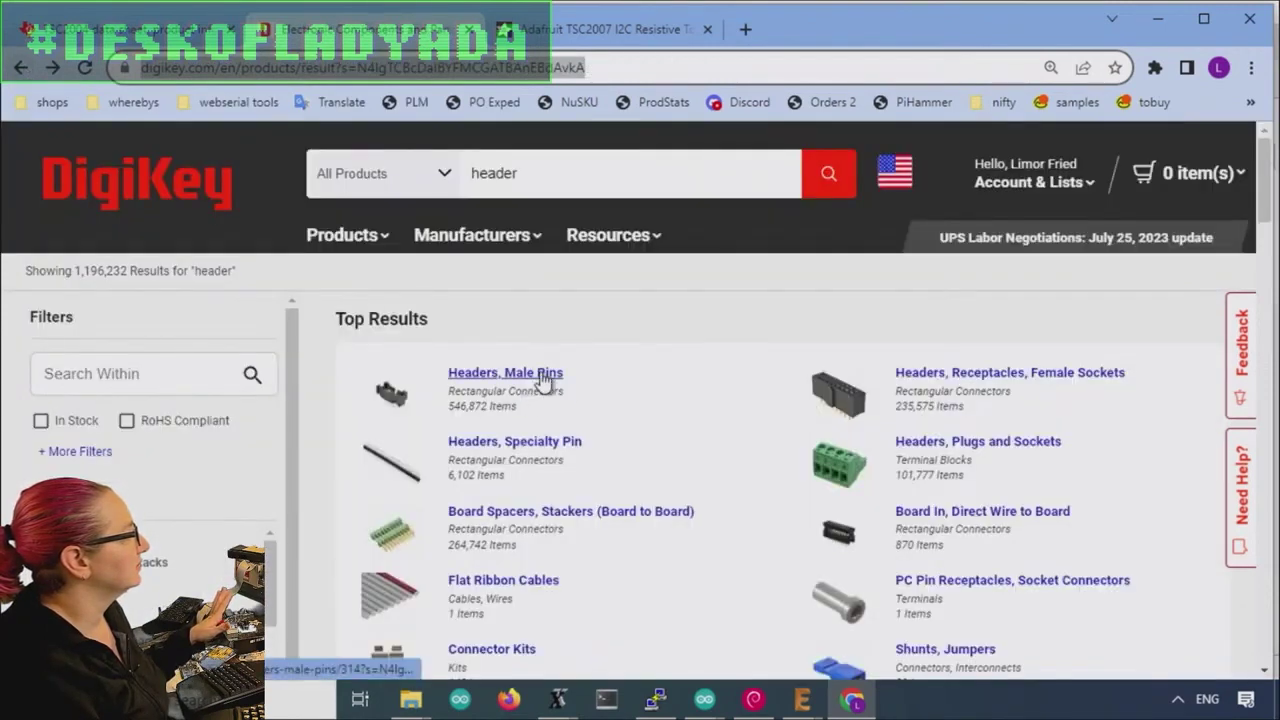
click(545, 378)
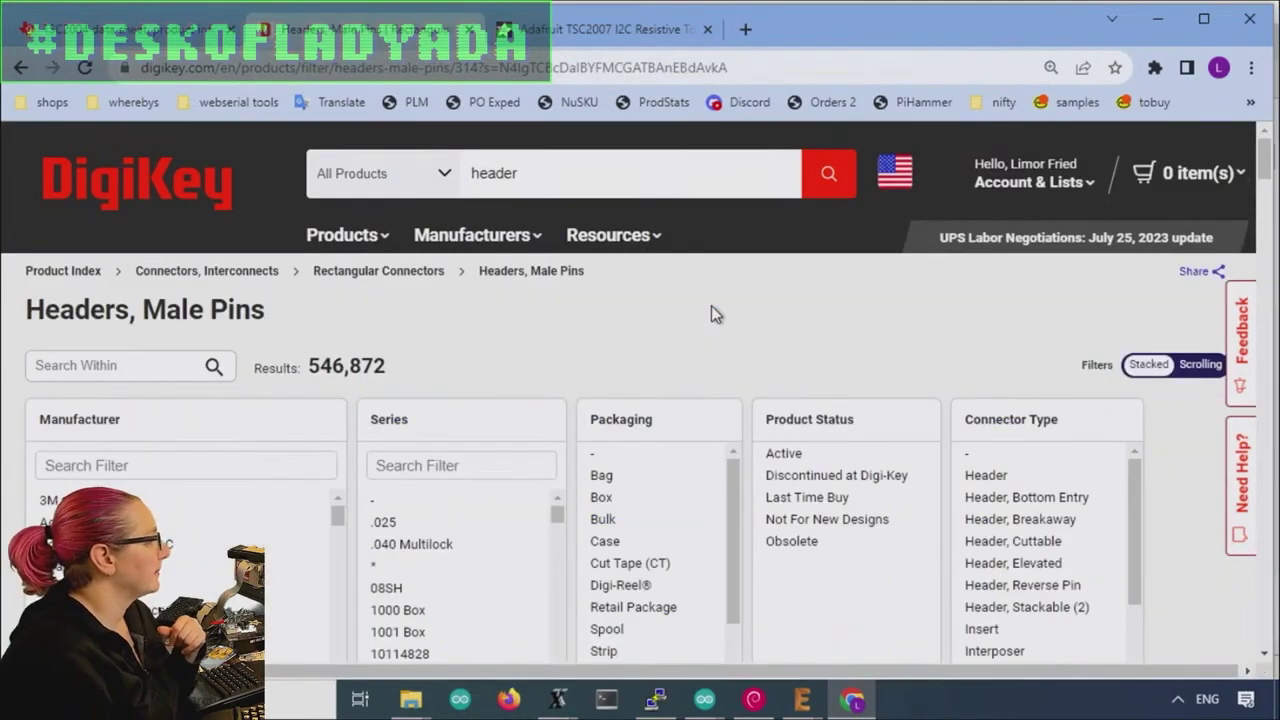
Step: Select the filters for Active product status and for both 1 and "-" as the number of rows
scroll(1063, 286, down, 3)
scroll(1015, 300, up, 1)
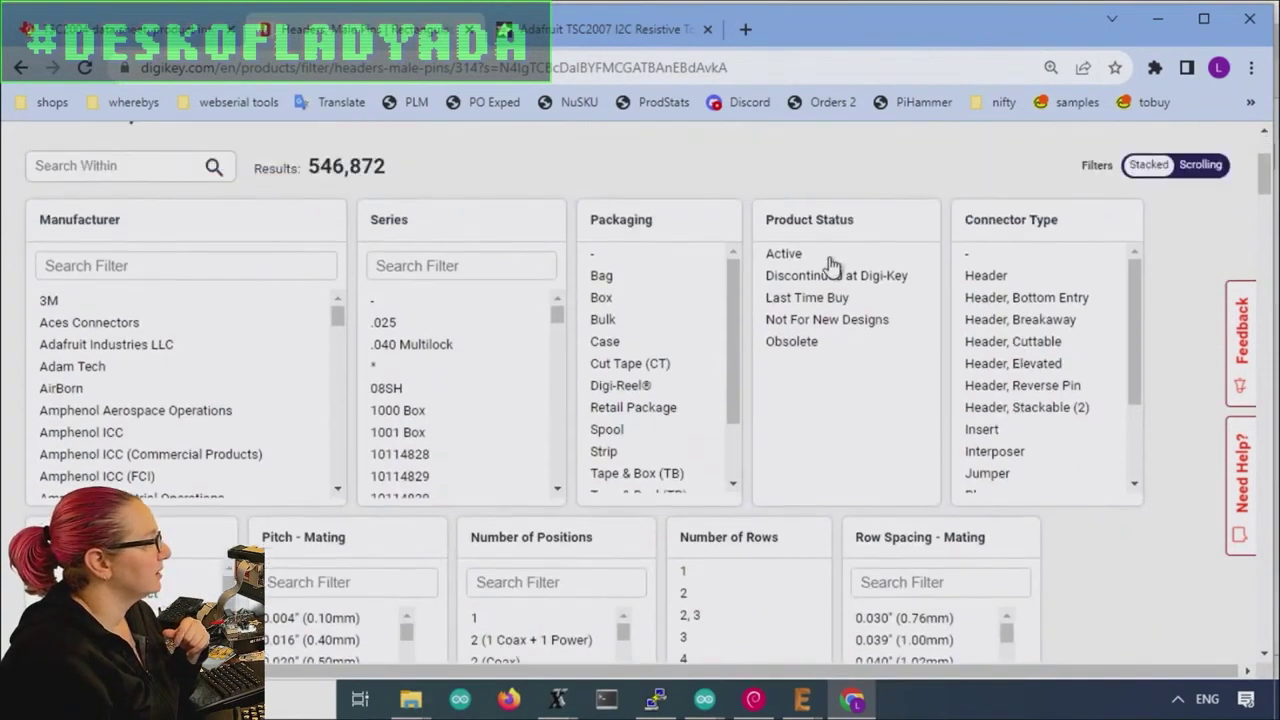
click(826, 256)
scroll(1185, 330, down, 5)
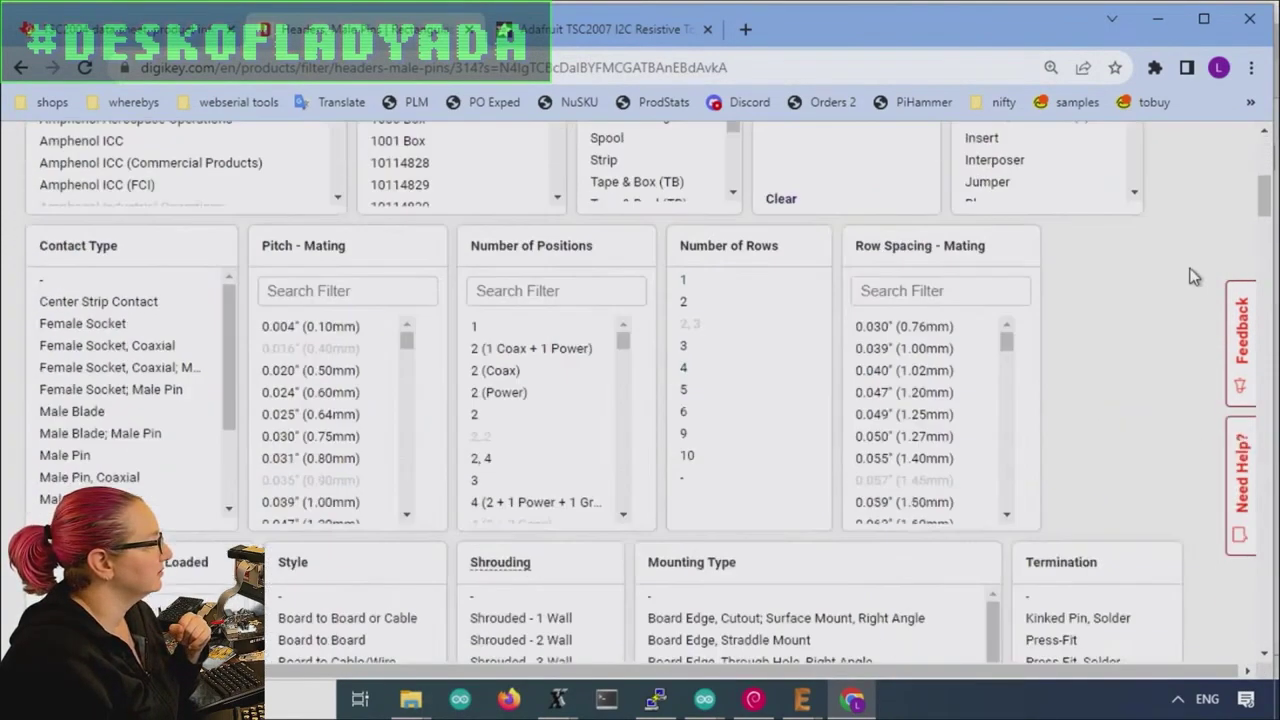
scroll(1192, 277, up, 3)
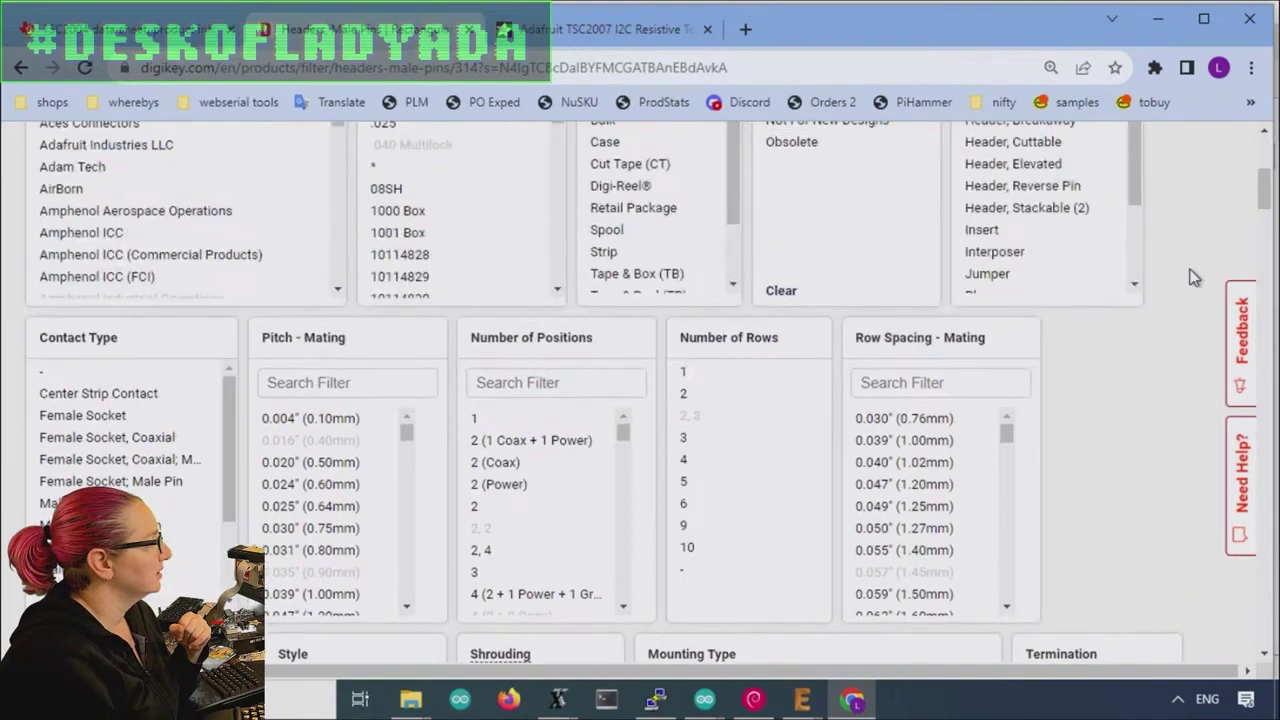
click(701, 378)
click(722, 568)
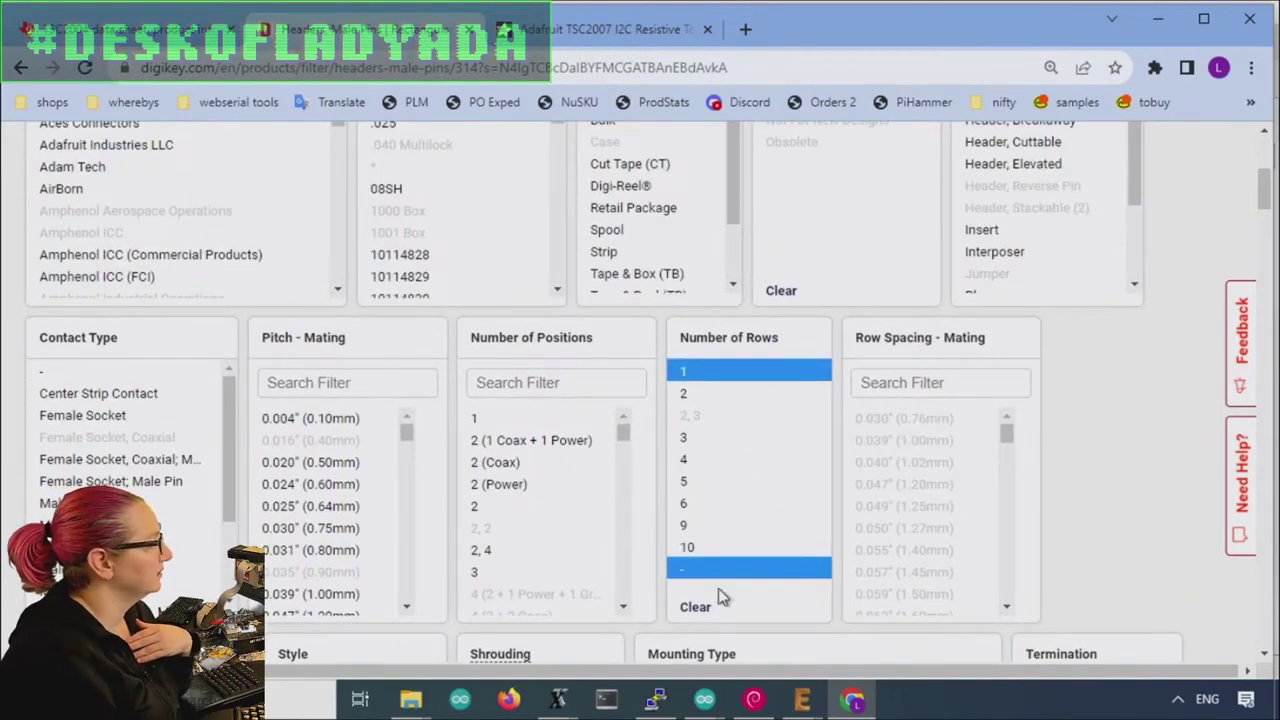
Step: Restrict the headers to Normally Stocking parts and apply all the selected filters
scroll(1093, 443, down, 10)
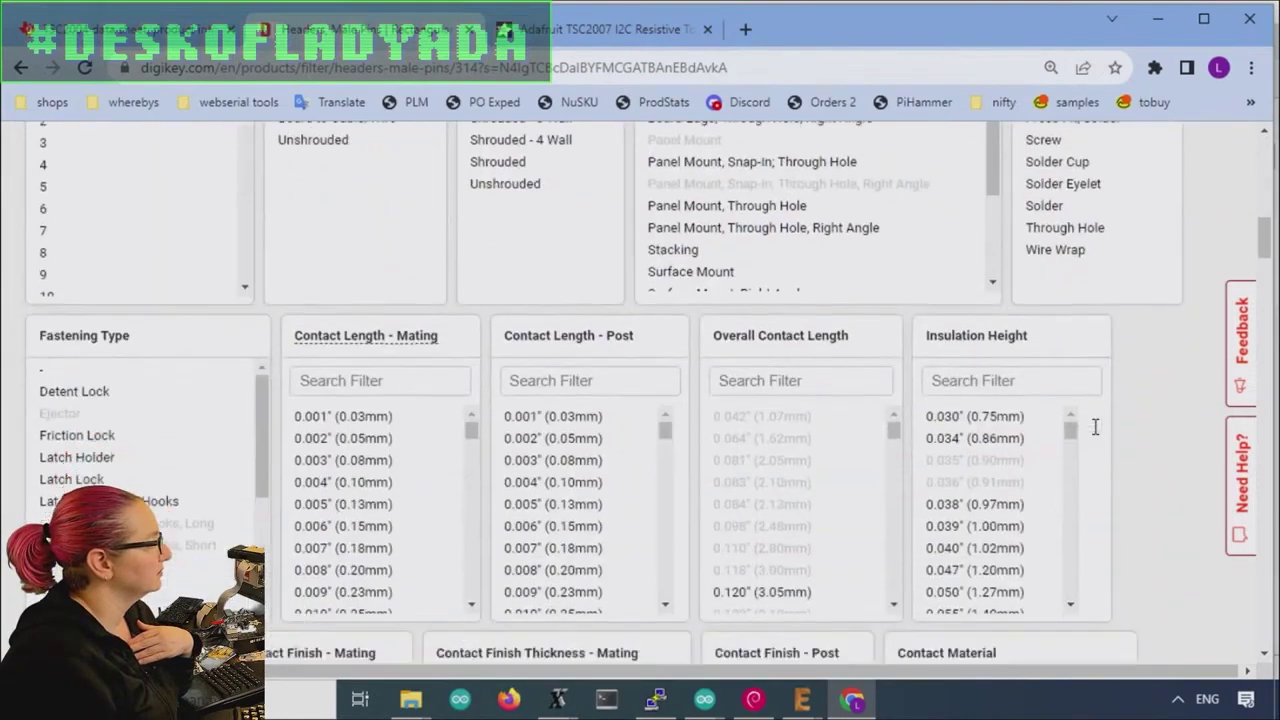
scroll(1080, 413, down, 10)
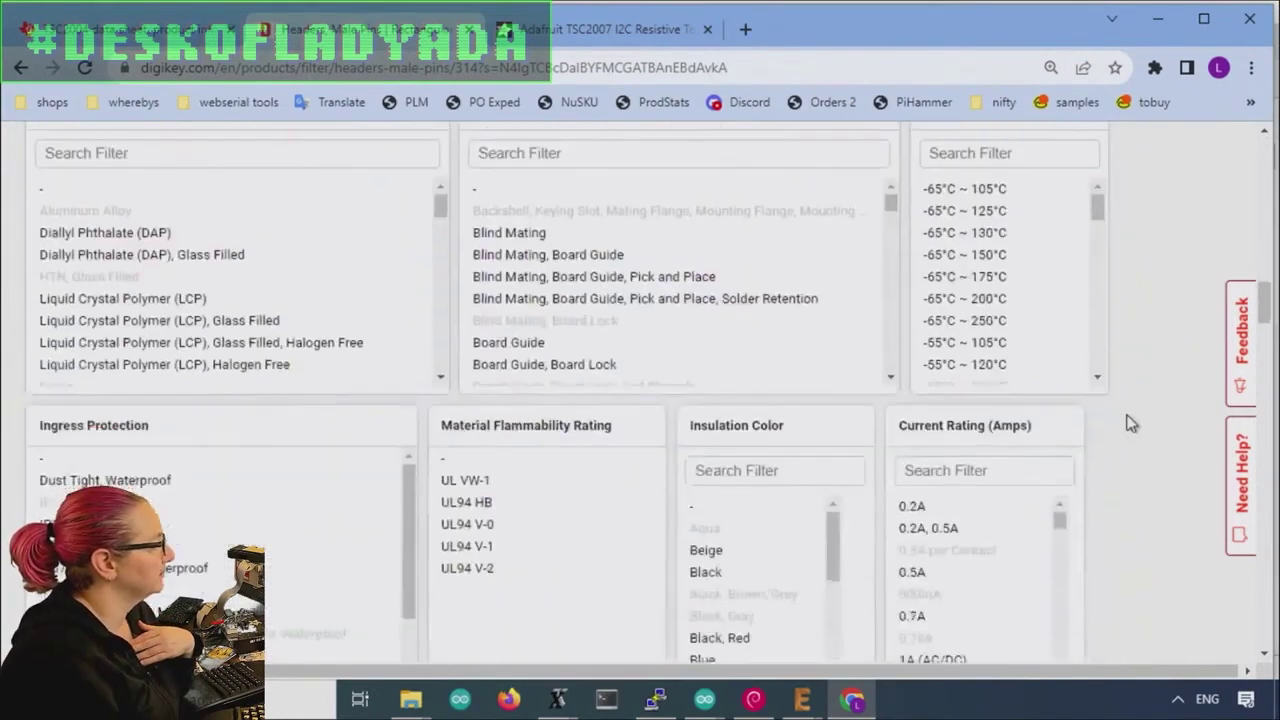
scroll(703, 420, down, 1)
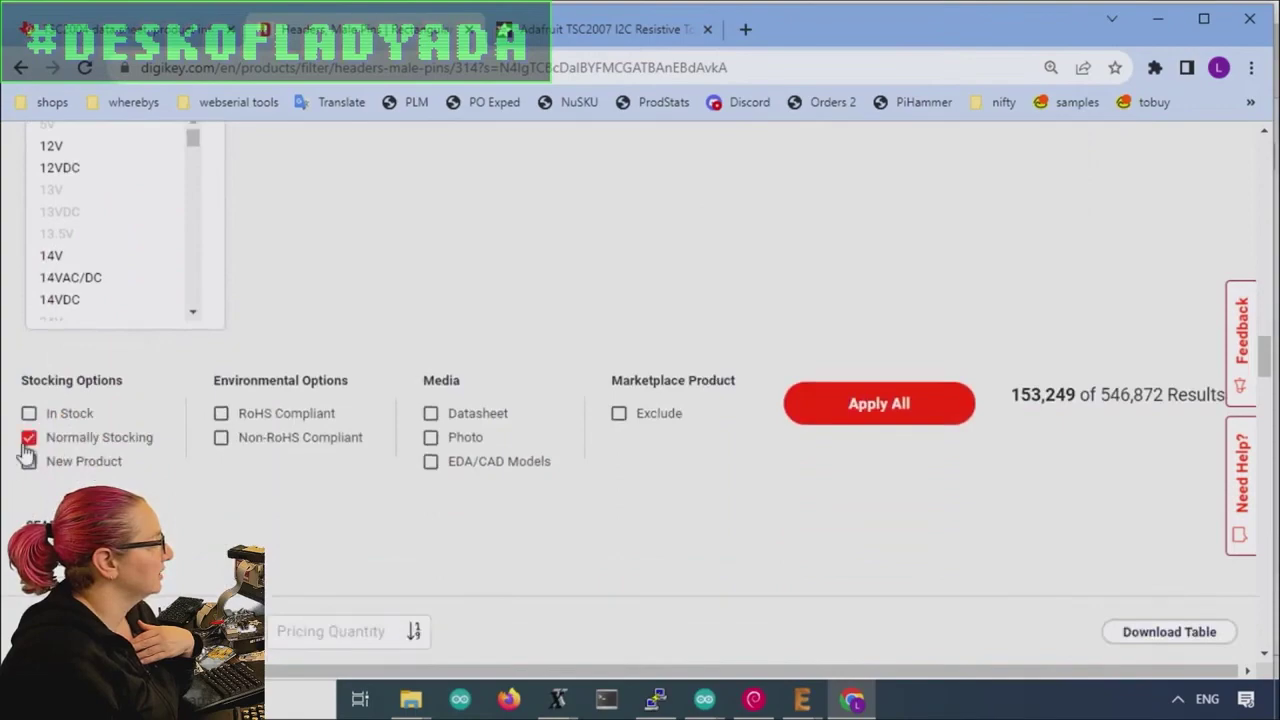
click(886, 421)
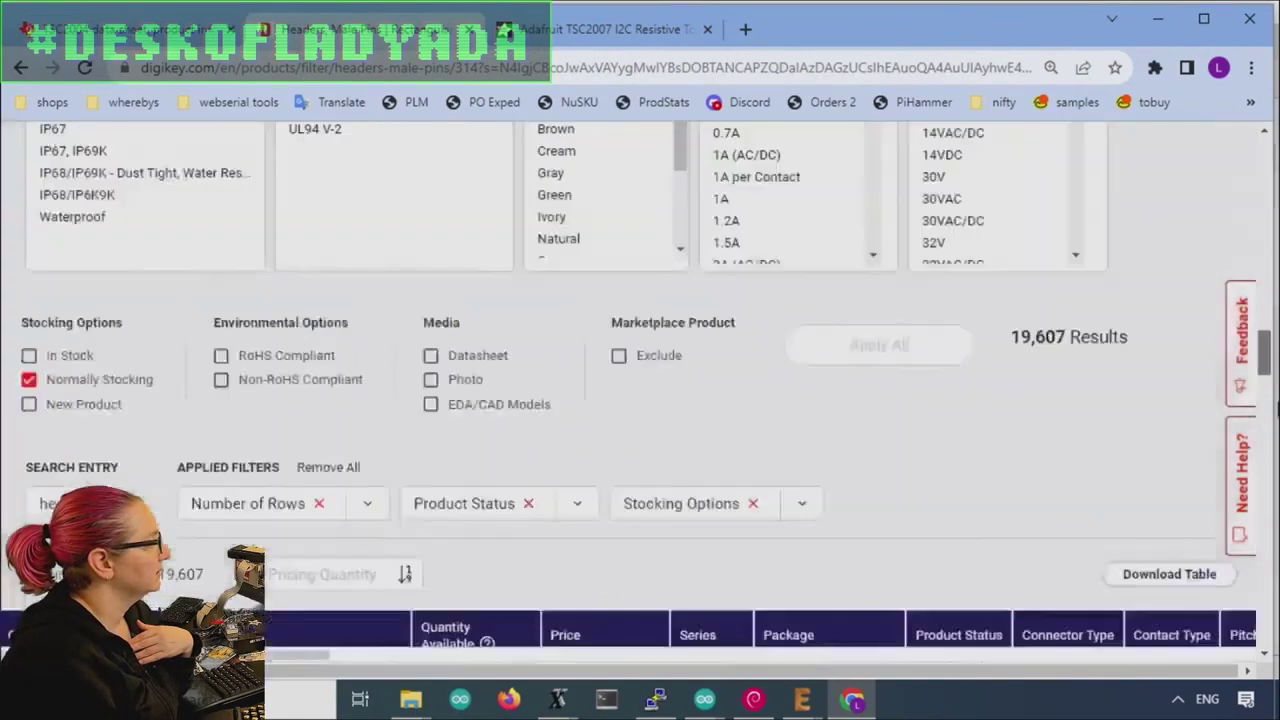
Step: Find the plain 8 entry in the Number of Positions filter, select it and apply the filters
drag(1275, 408, 1240, 170)
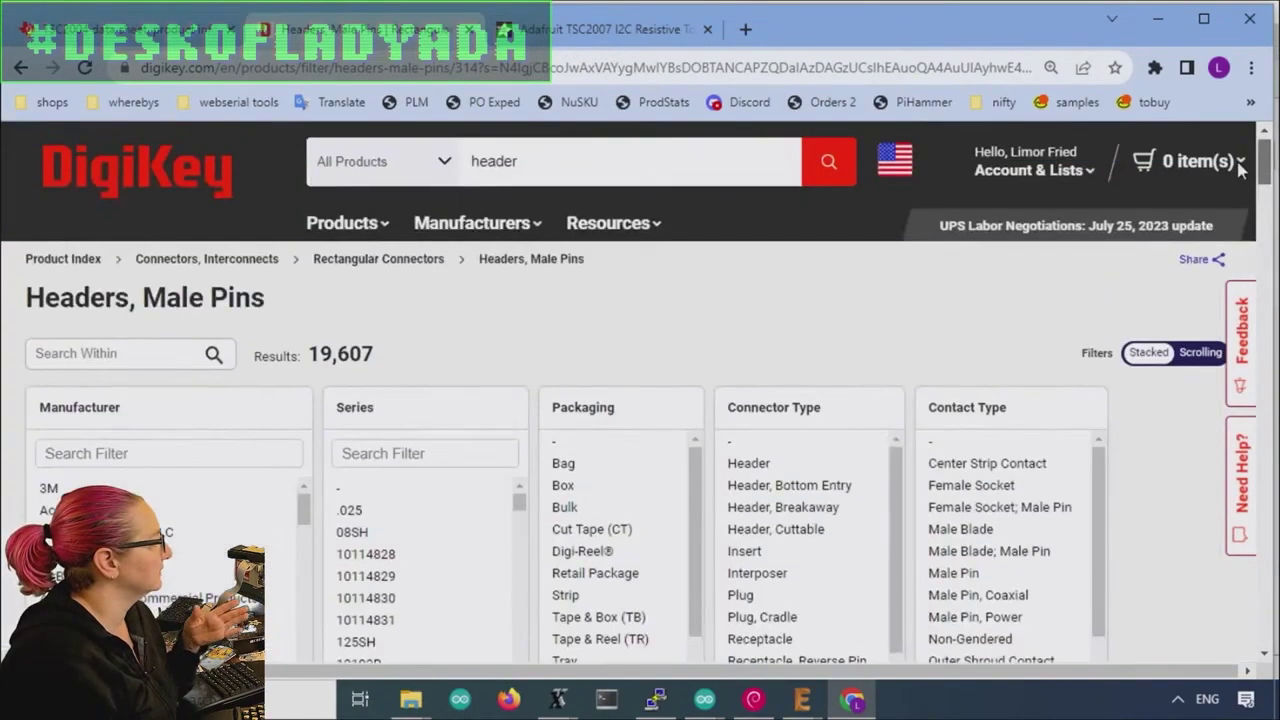
scroll(507, 260, down, 4)
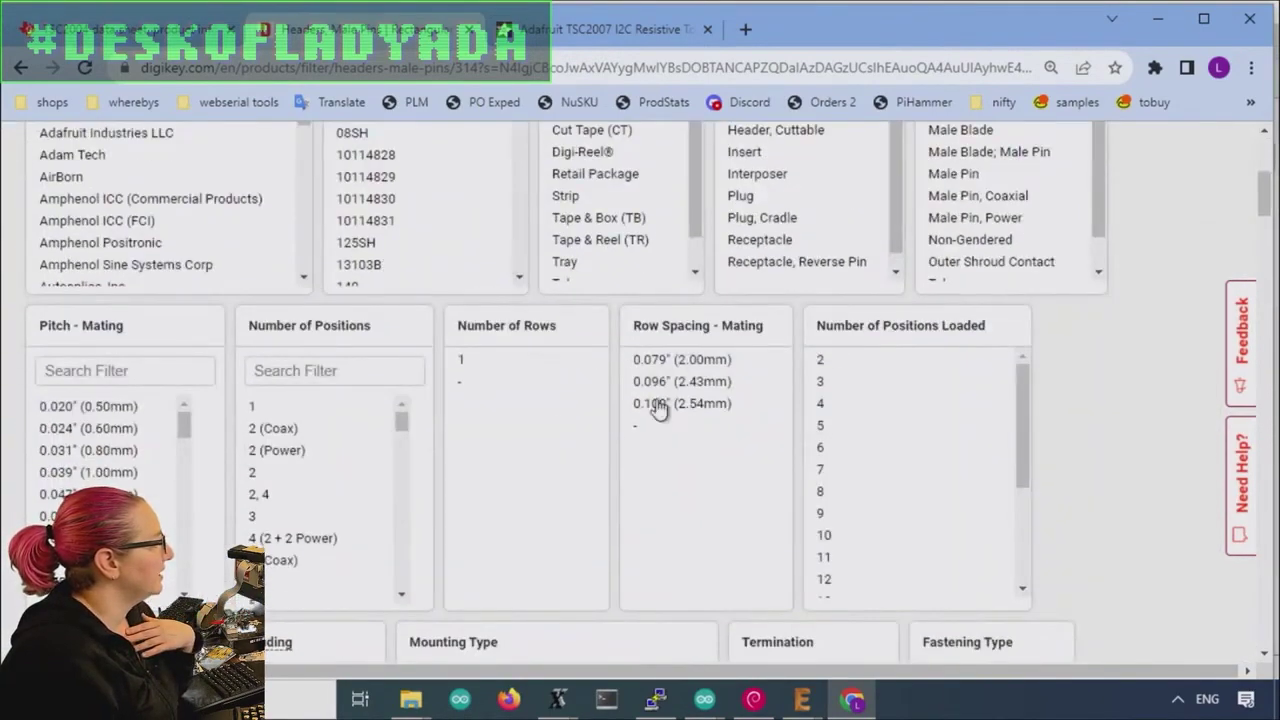
click(363, 372)
text(8)
click(322, 430)
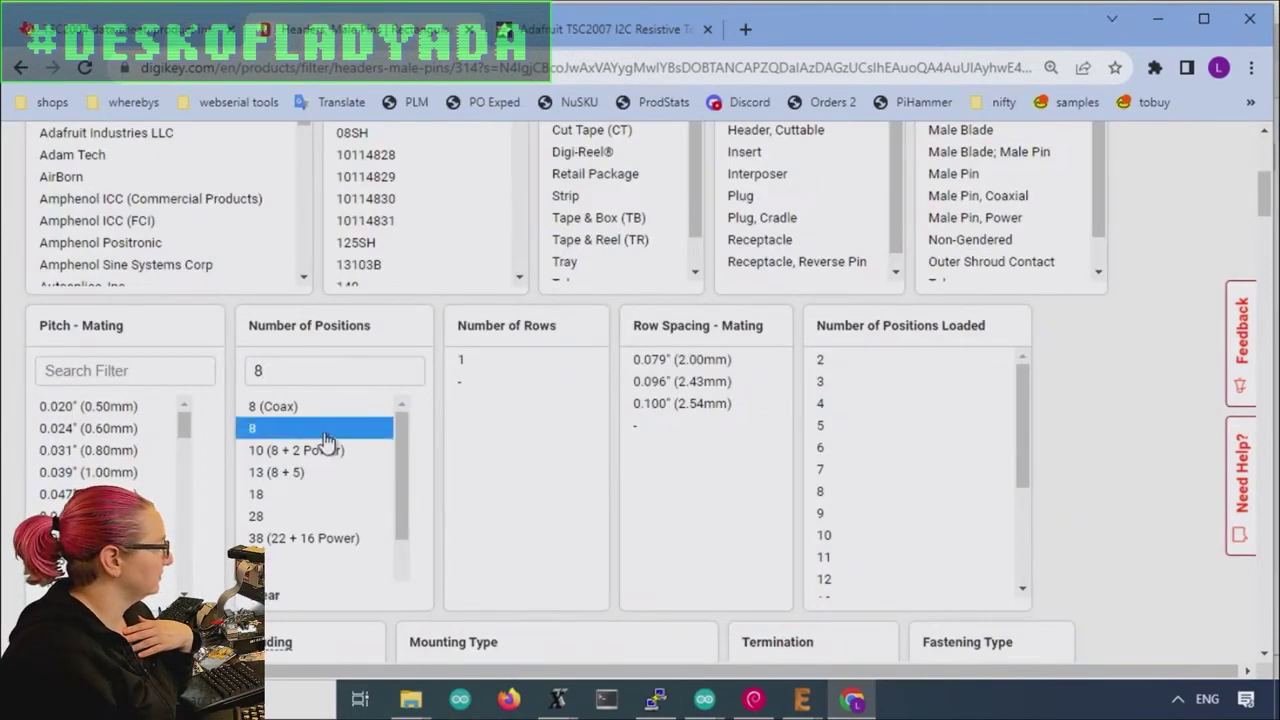
scroll(1177, 378, down, 15)
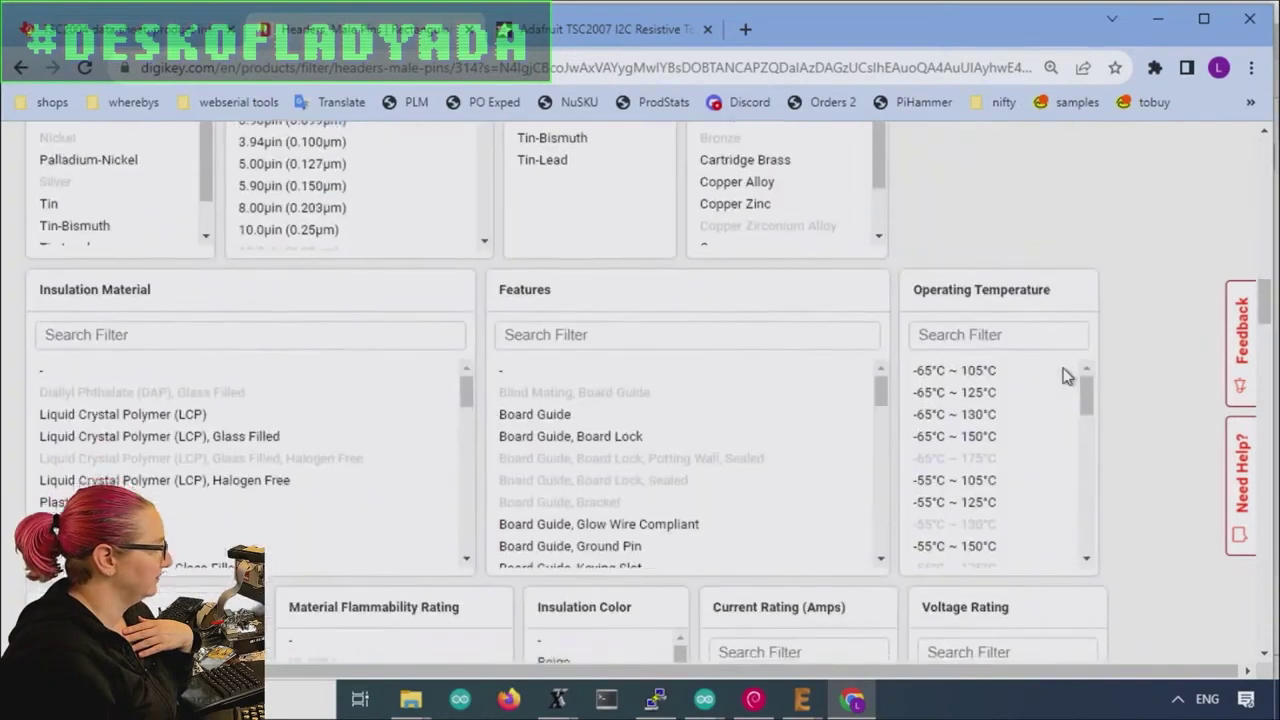
scroll(1069, 376, up, 1)
click(860, 380)
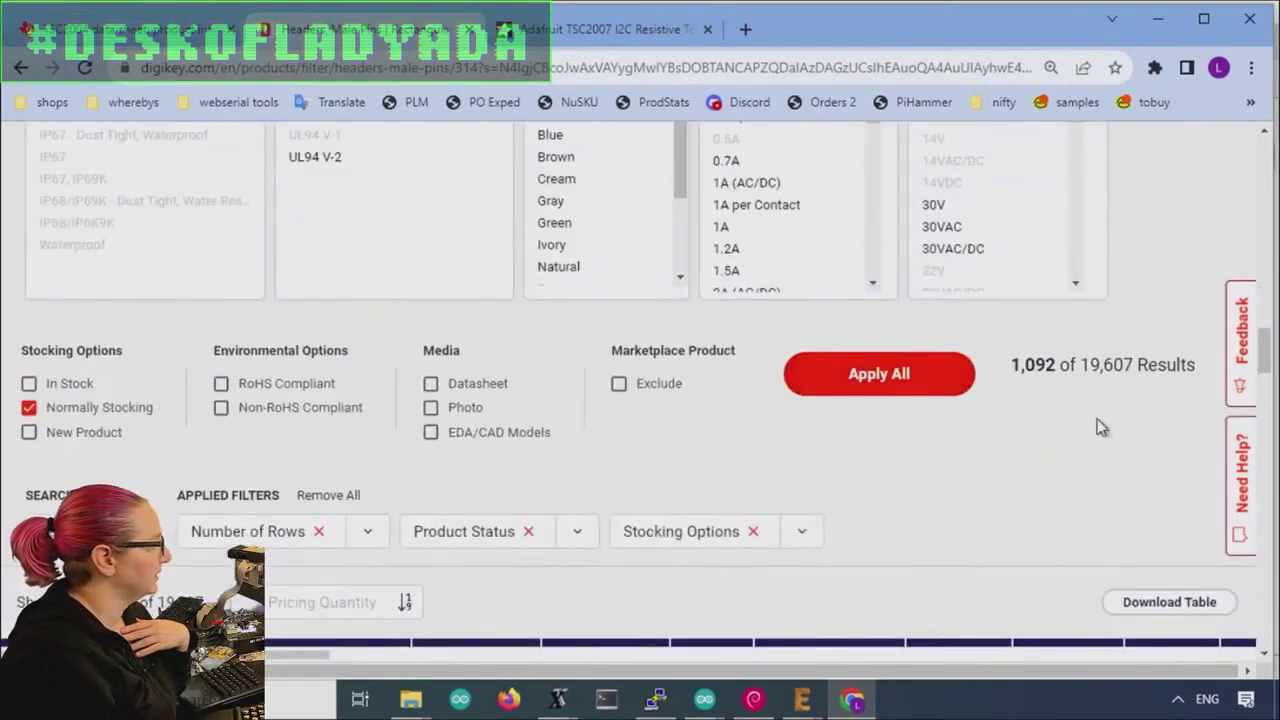
Step: Look through the 8-position headers, narrow them to Unshrouded and view the filtered parts
scroll(1100, 435, down, 7)
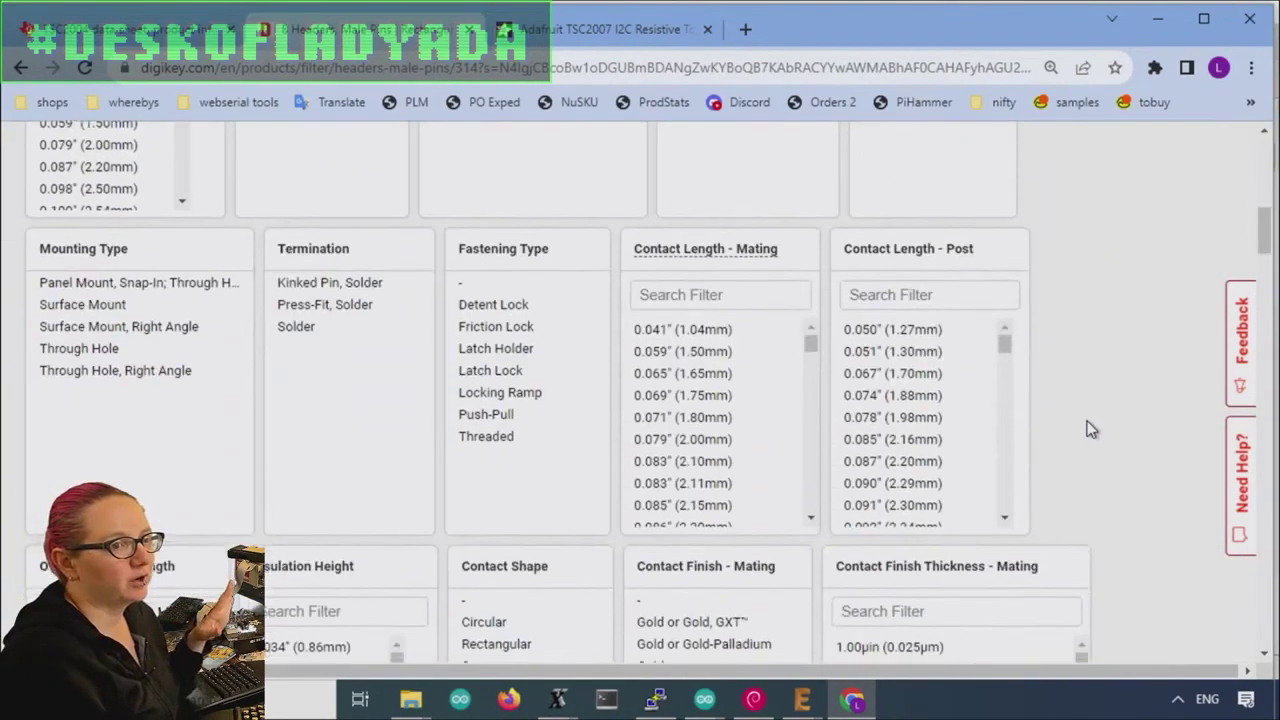
scroll(1088, 425, down, 15)
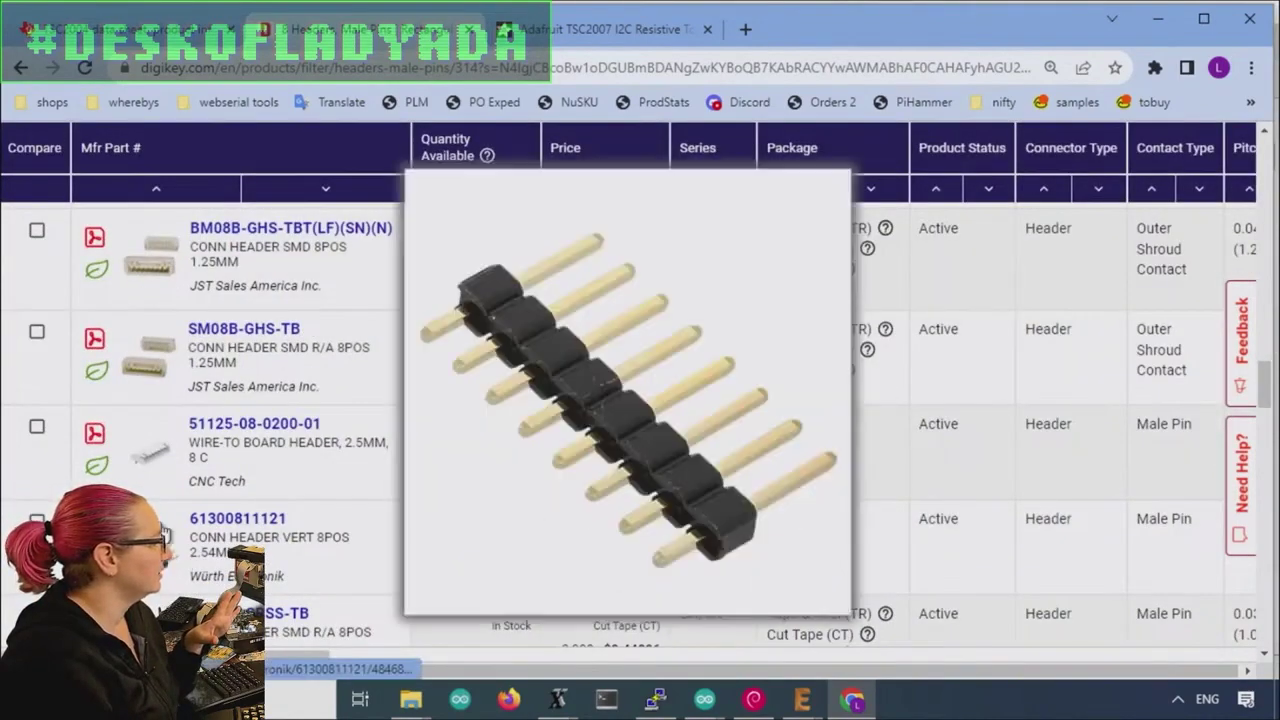
scroll(165, 533, down, 3)
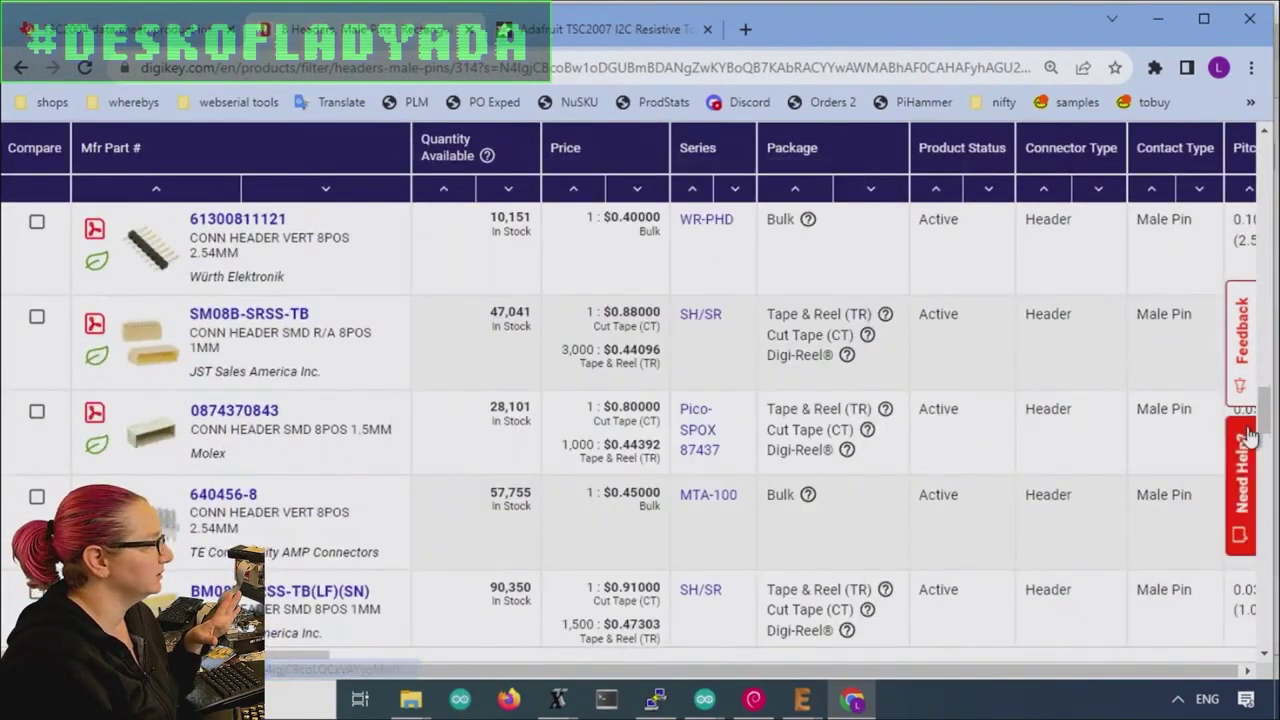
drag(1263, 410, 1270, 178)
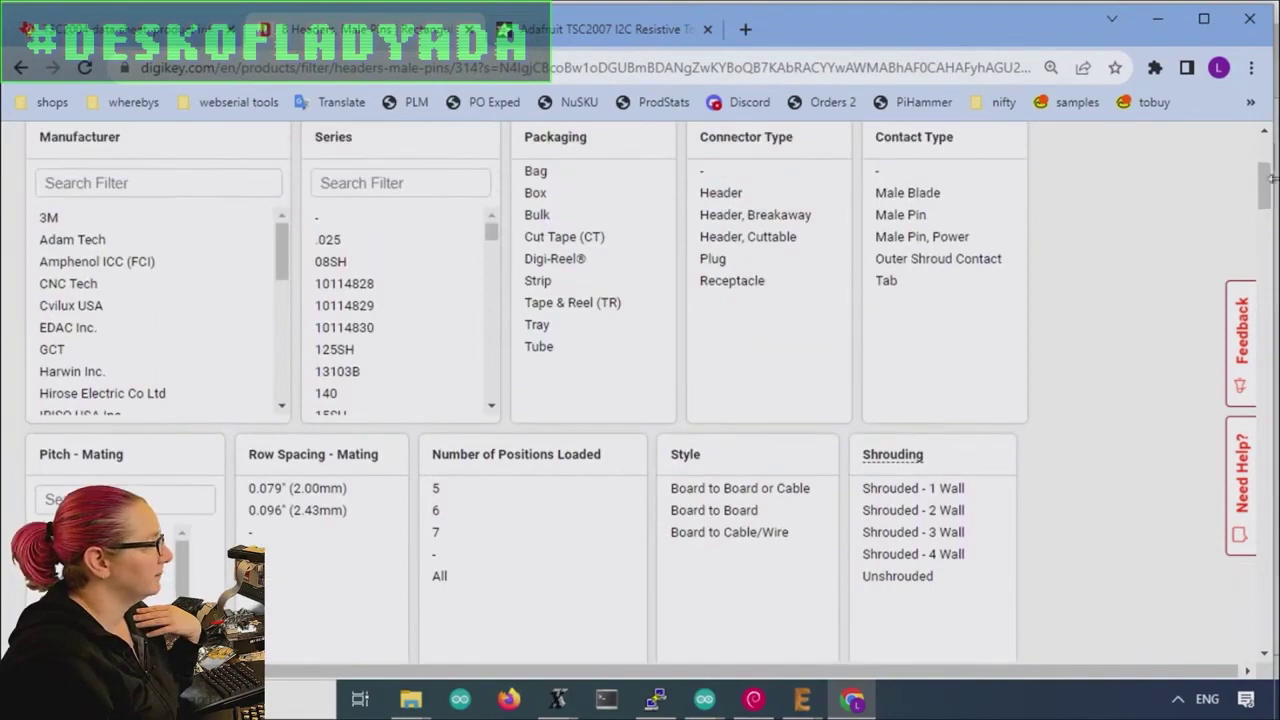
click(940, 580)
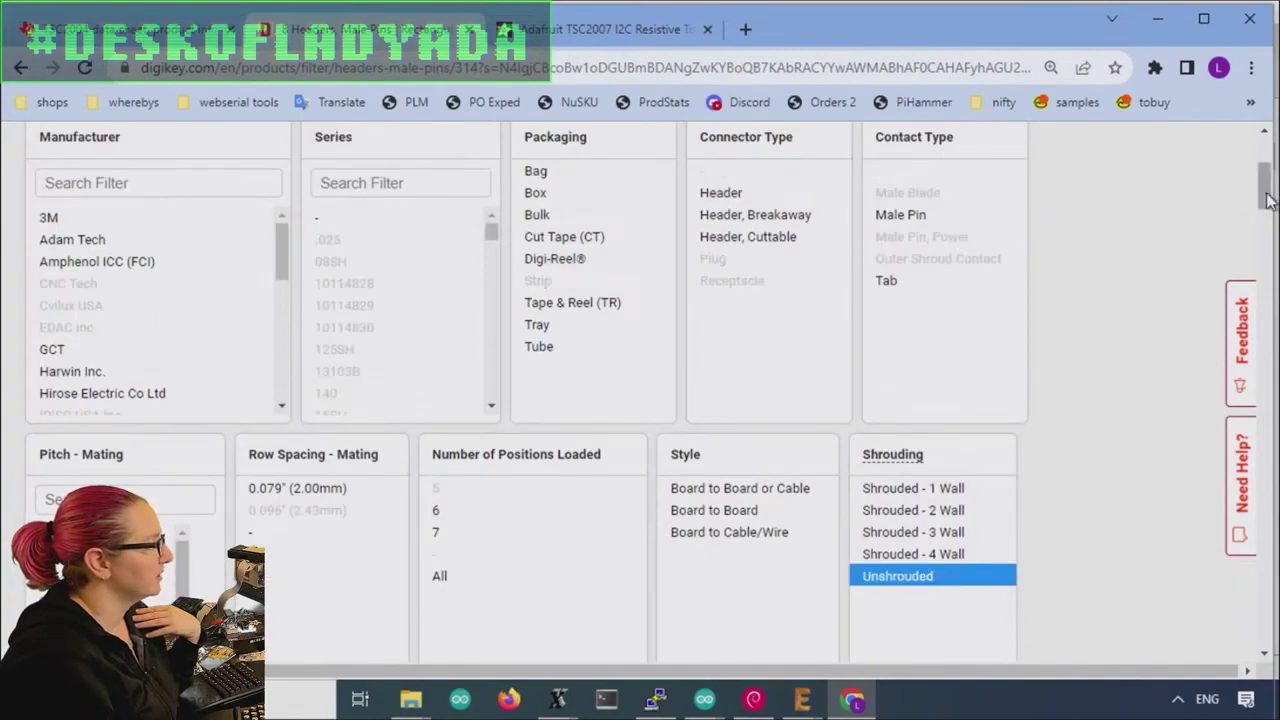
drag(1266, 190, 1276, 410)
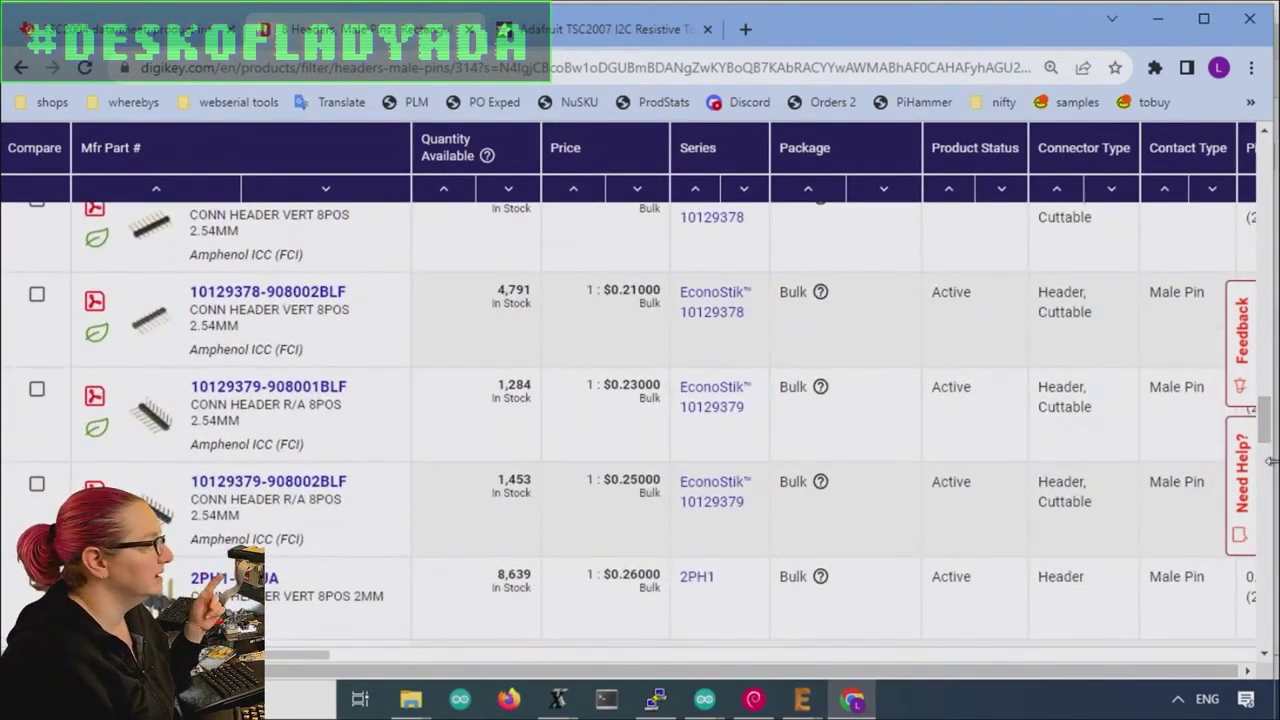
Step: Filter the headers by mating pitch, selecting both 0.100" (2.54mm) and the unspecified "-" entry, and apply the filters
drag(1270, 430, 1277, 186)
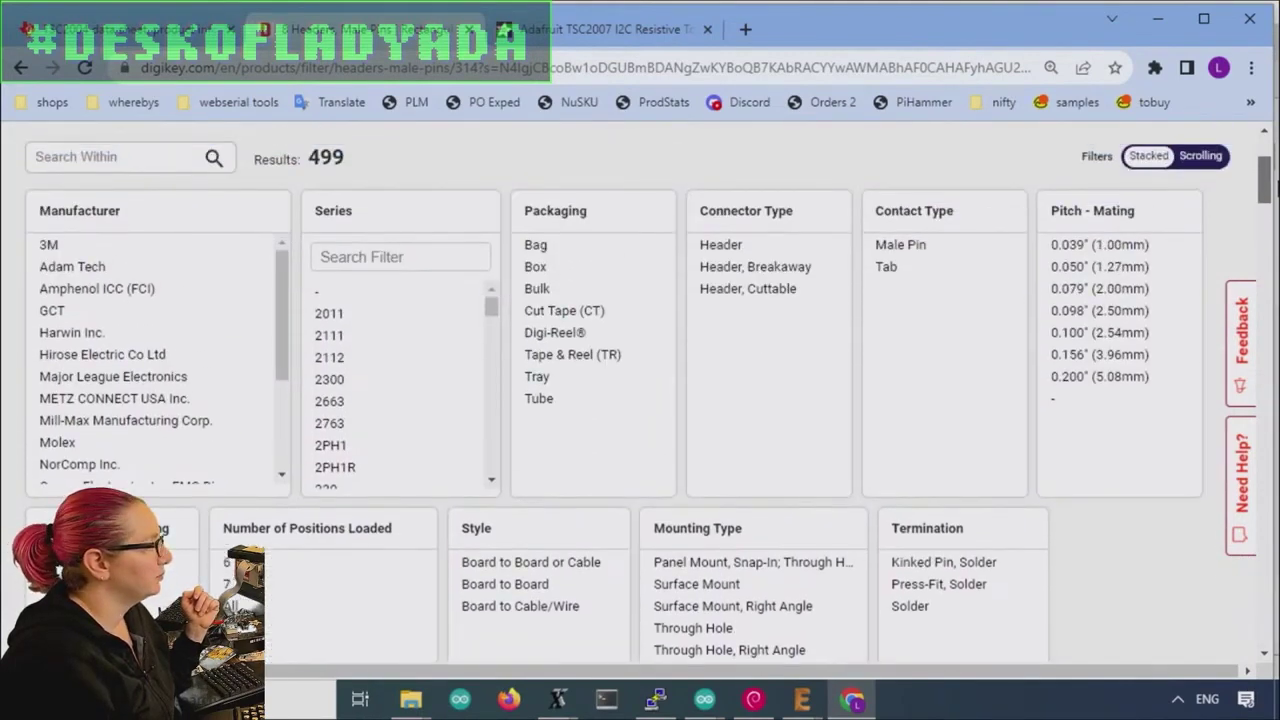
click(1100, 334)
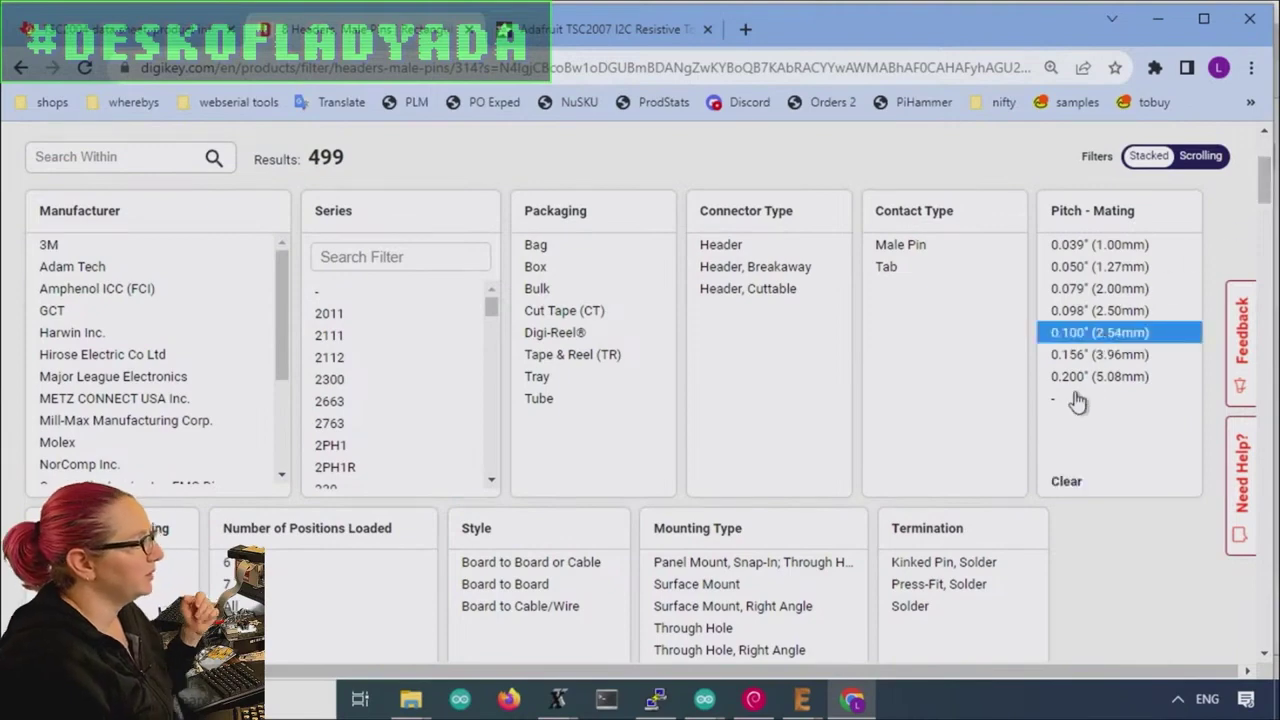
click(1073, 400)
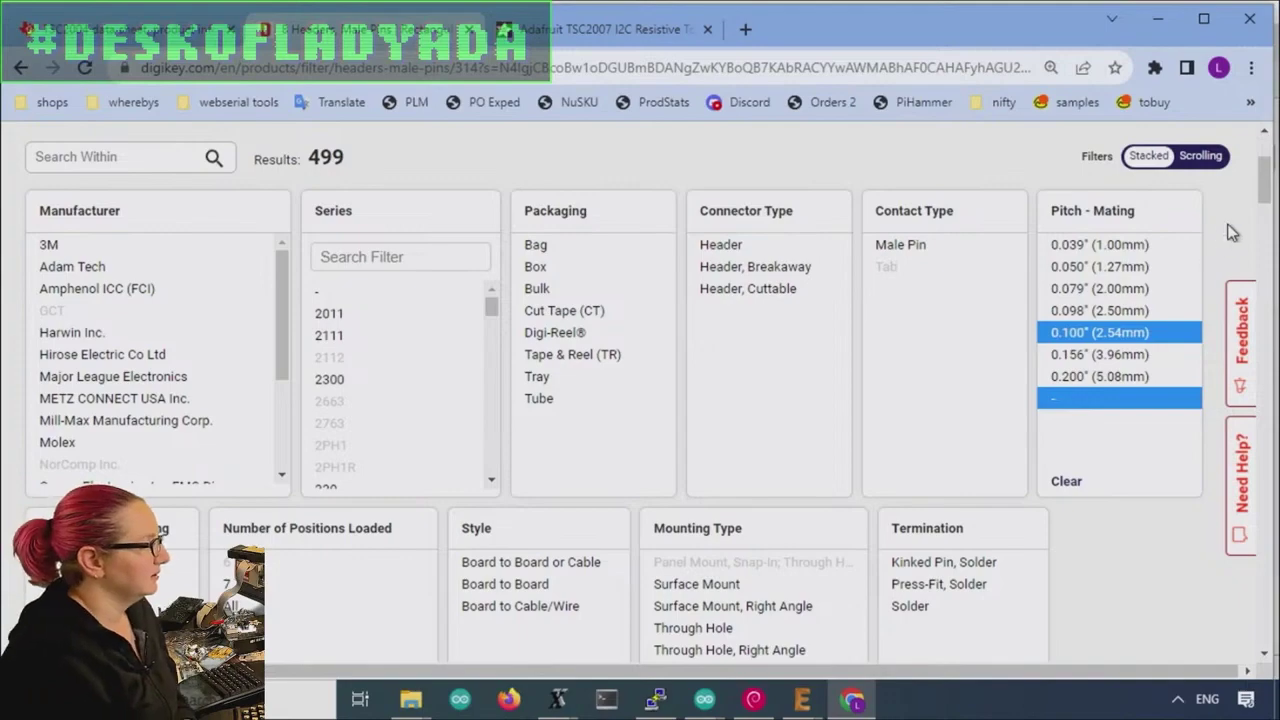
scroll(1232, 240, down, 12)
scroll(1171, 229, up, 3)
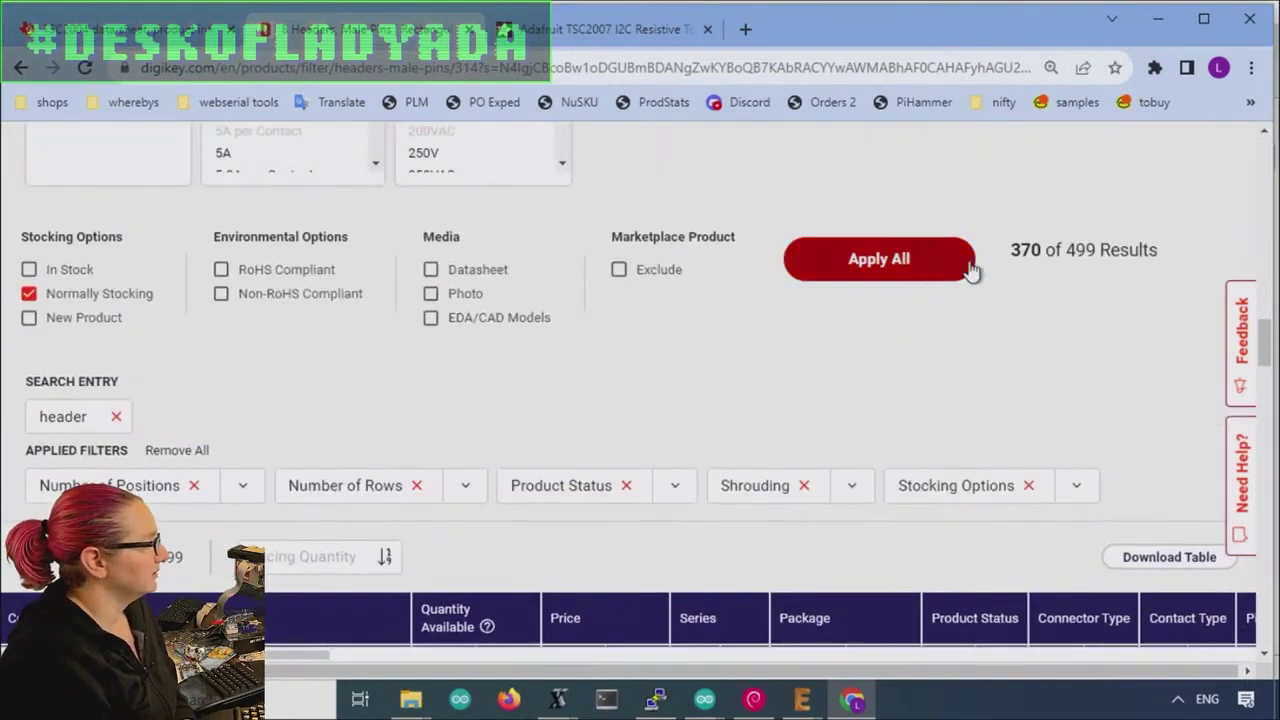
click(970, 268)
Step: Select both Surface Mount and Surface Mount, Right Angle as mounting types and apply the filters
mouse_move(1268, 165)
mouse_down()
mouse_move(1272, 495)
mouse_move(1265, 150)
mouse_up()
scroll(1165, 340, down, 5)
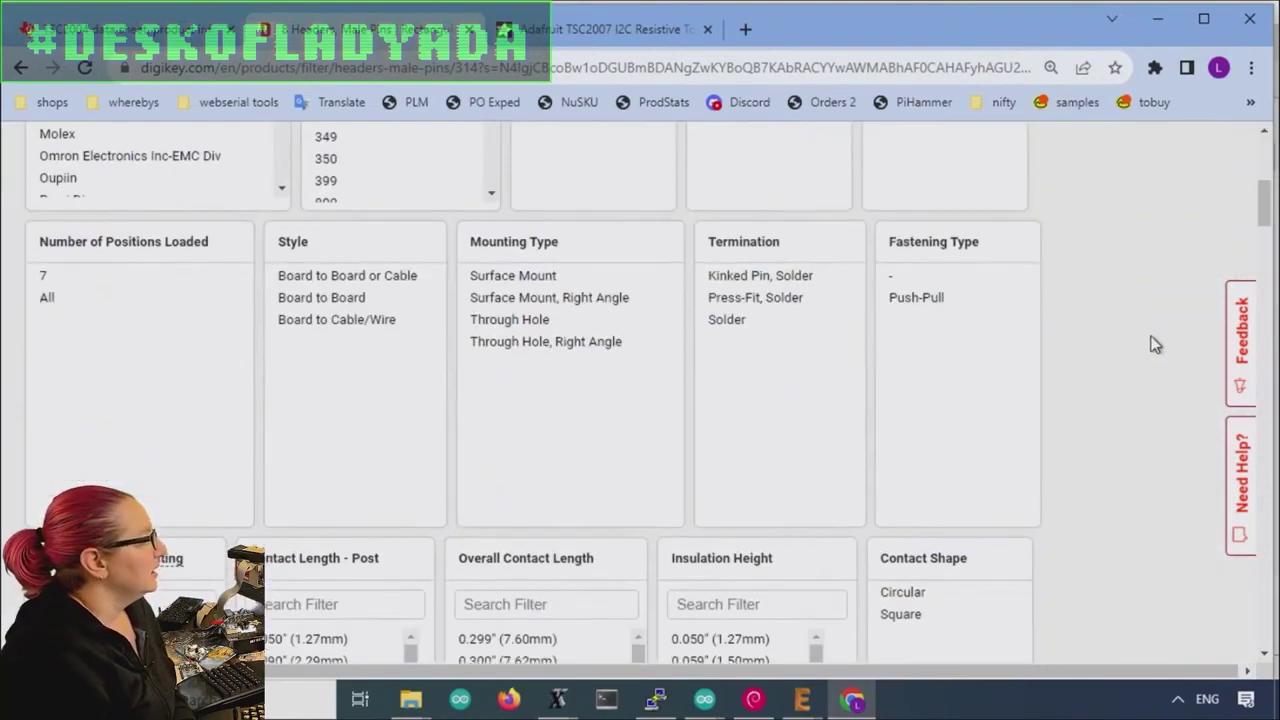
click(580, 272)
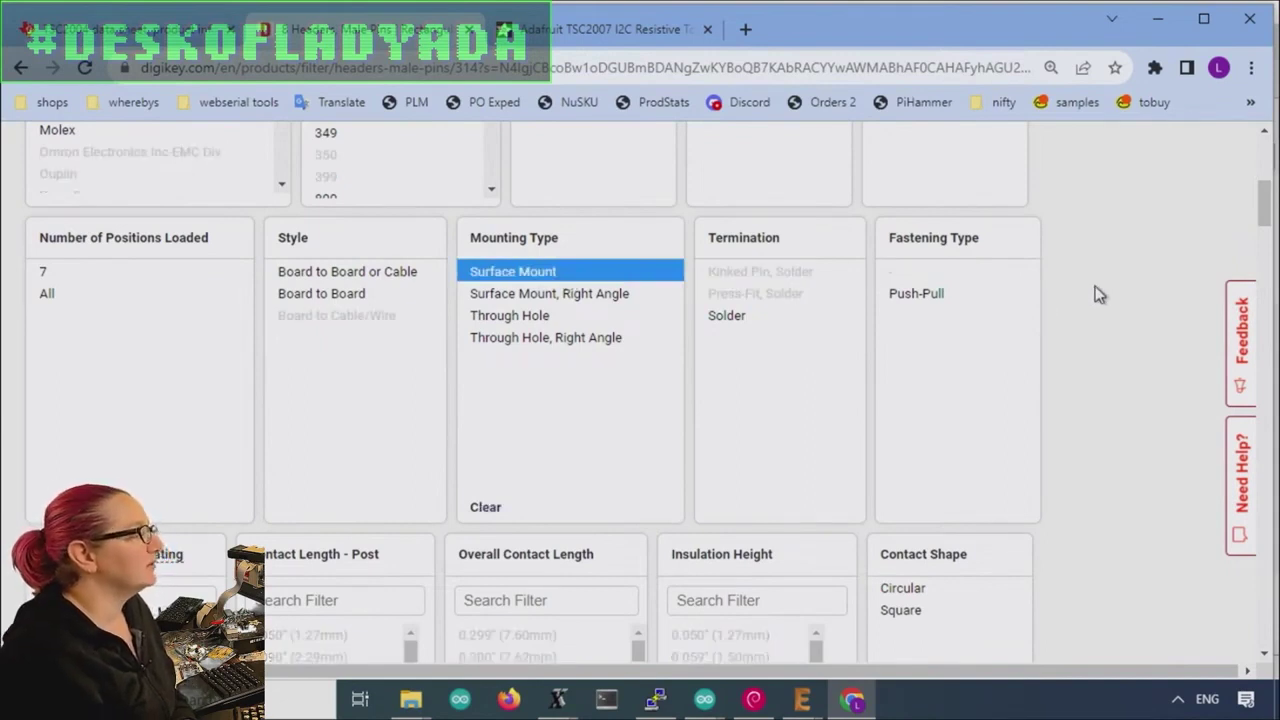
click(531, 293)
click(531, 276)
click(534, 278)
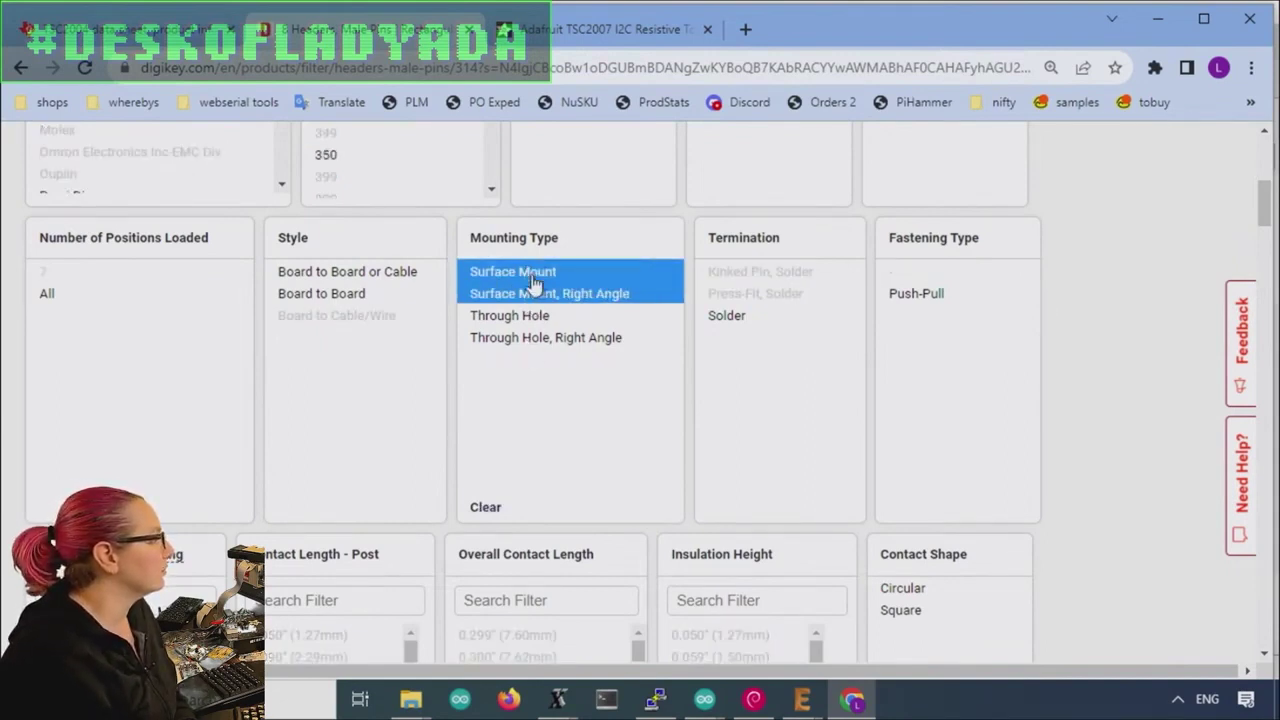
drag(1259, 224, 1259, 362)
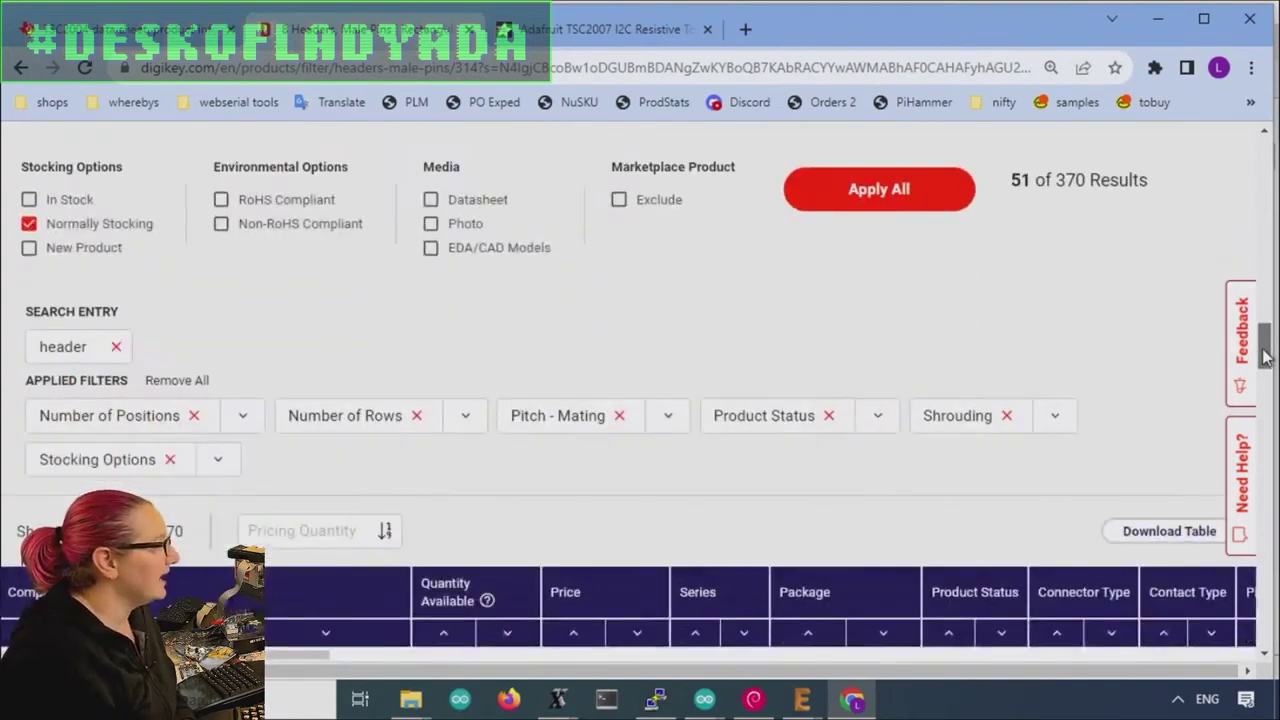
click(899, 188)
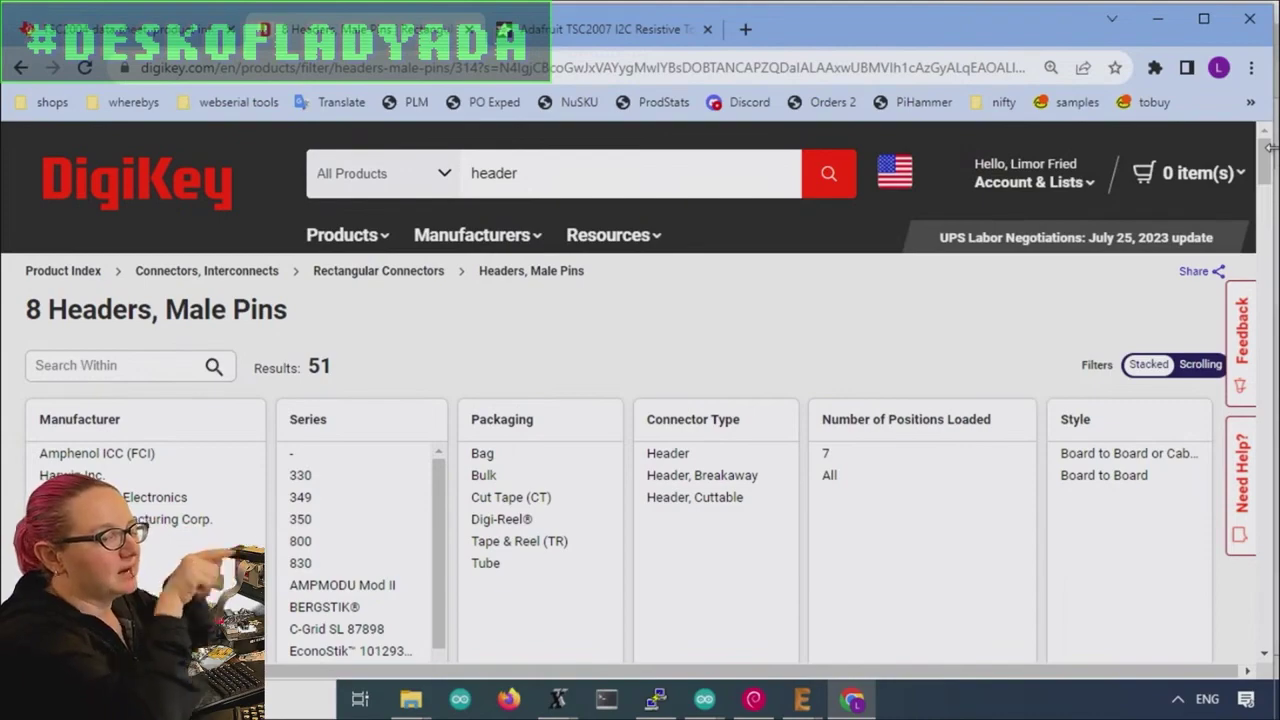
Step: Look through the surface-mount headers and examine the enlarged photos of the right-angle and vertical parts
scroll(871, 265, down, 7)
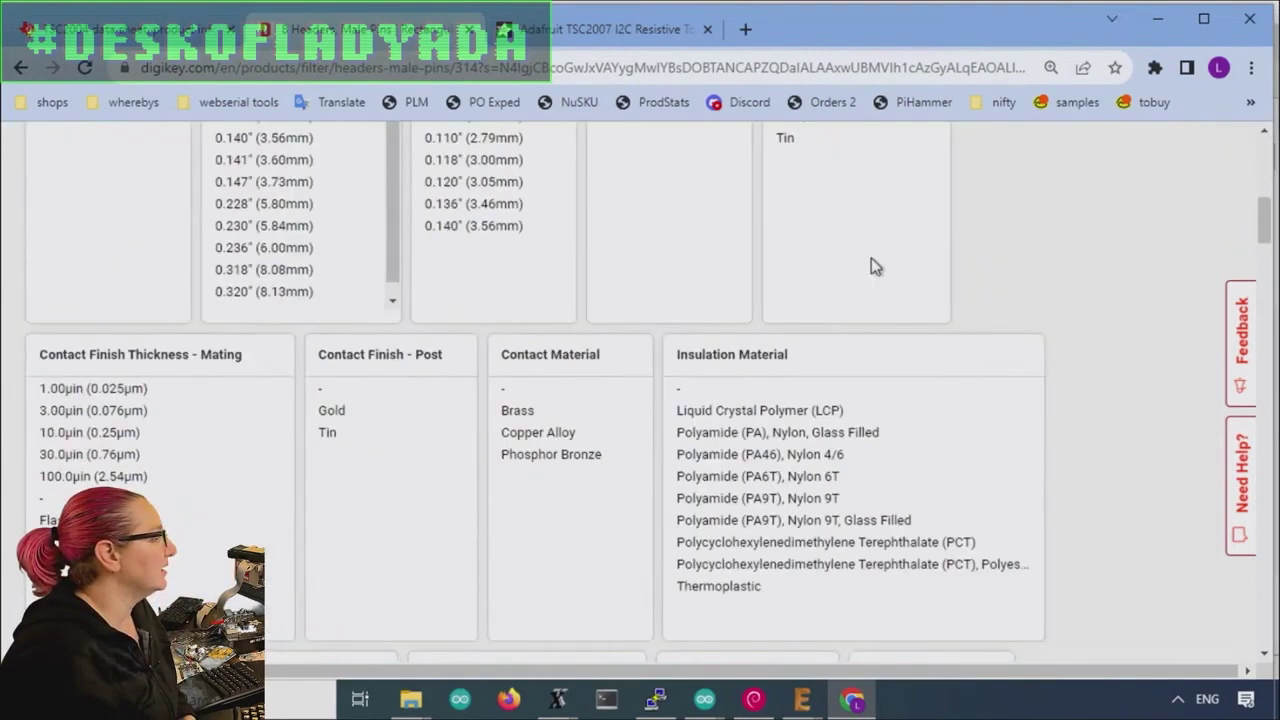
scroll(776, 378, down, 15)
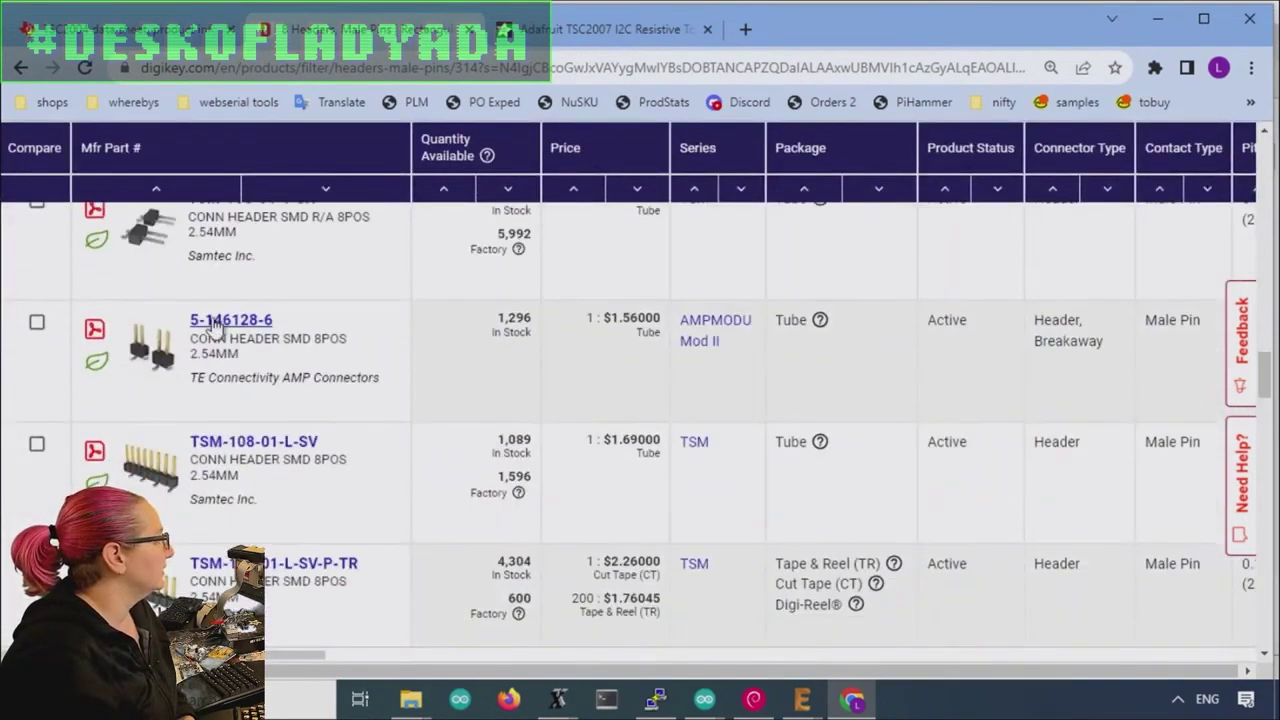
scroll(213, 330, up, 2)
mouse_move(135, 440)
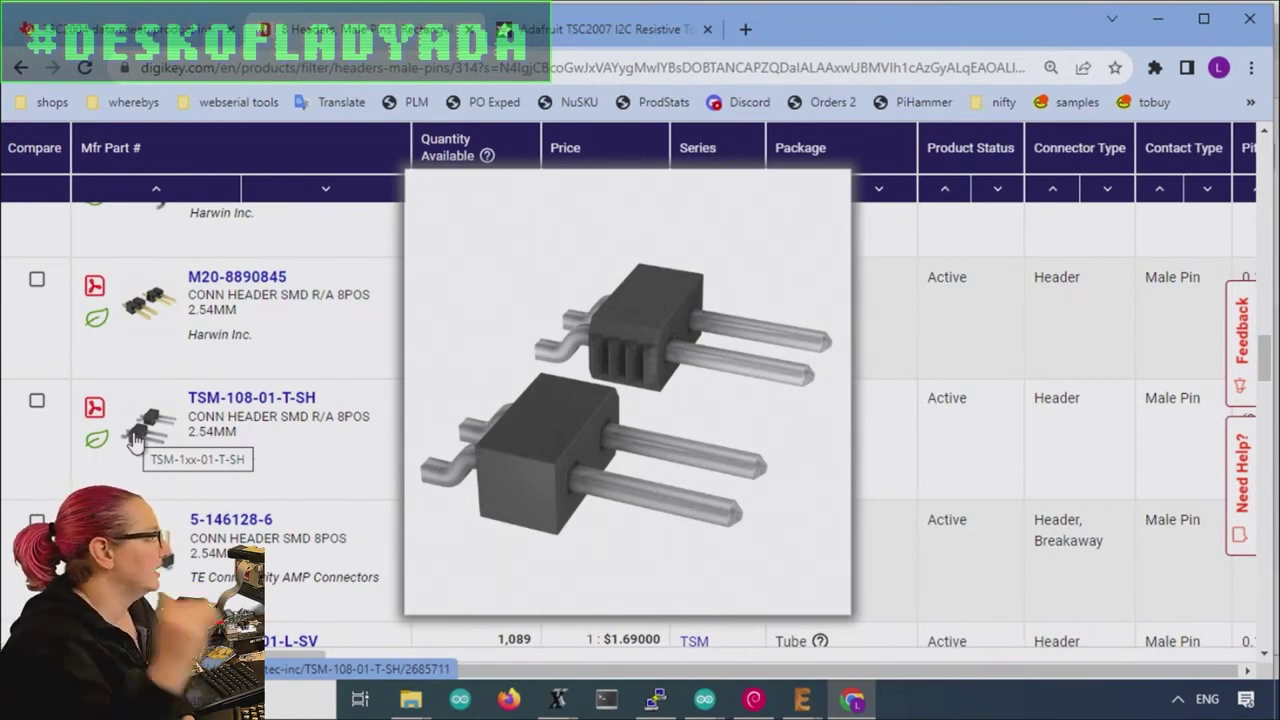
scroll(152, 403, down, 3)
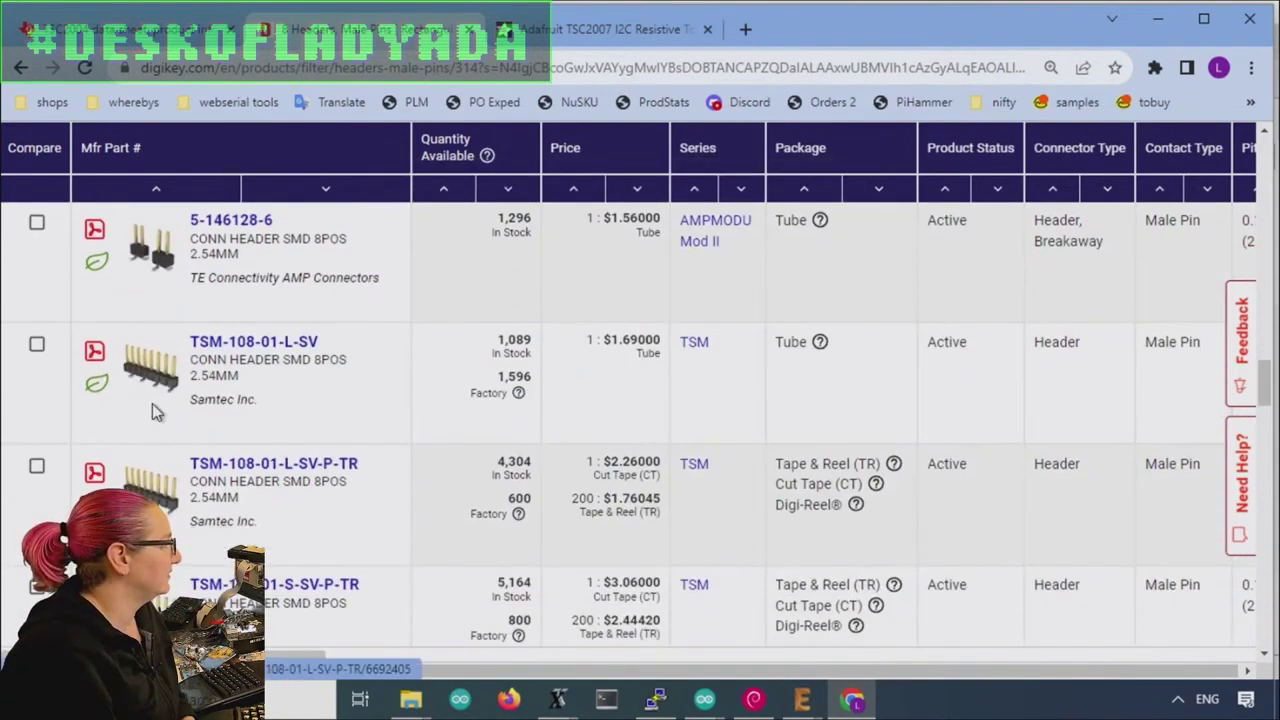
mouse_move(150, 372)
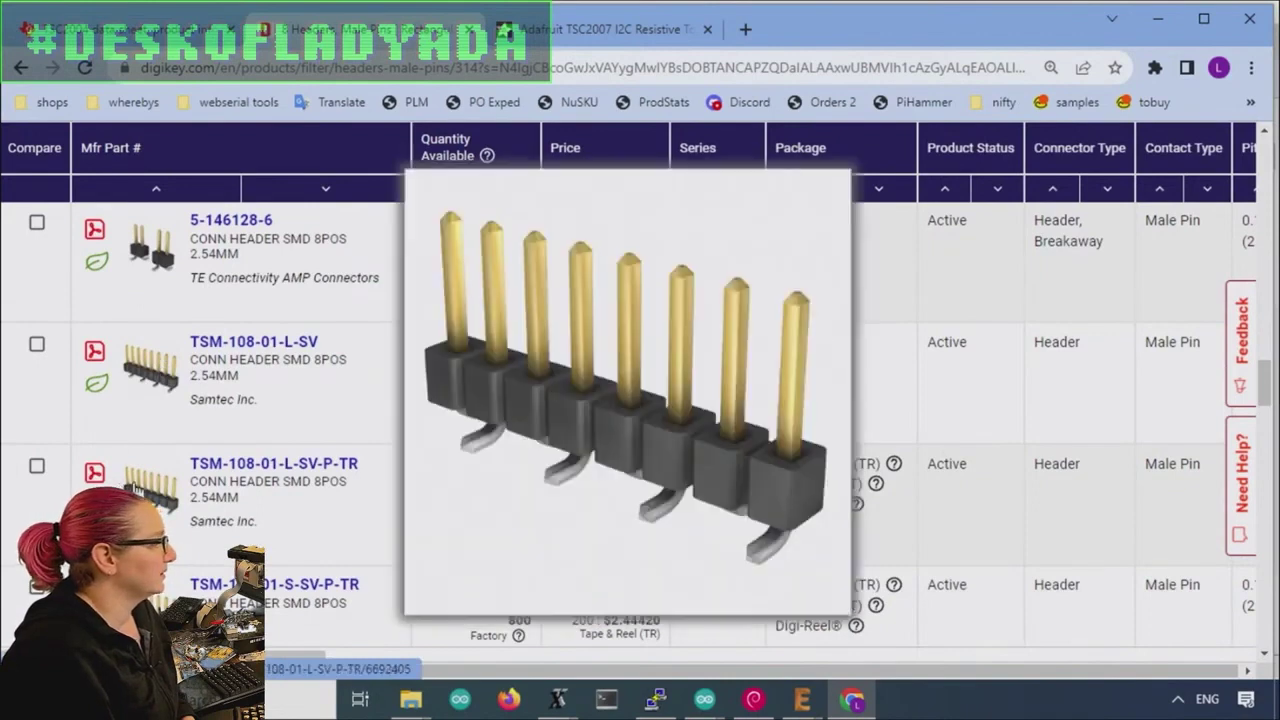
scroll(354, 371, up, 4)
mouse_move(150, 403)
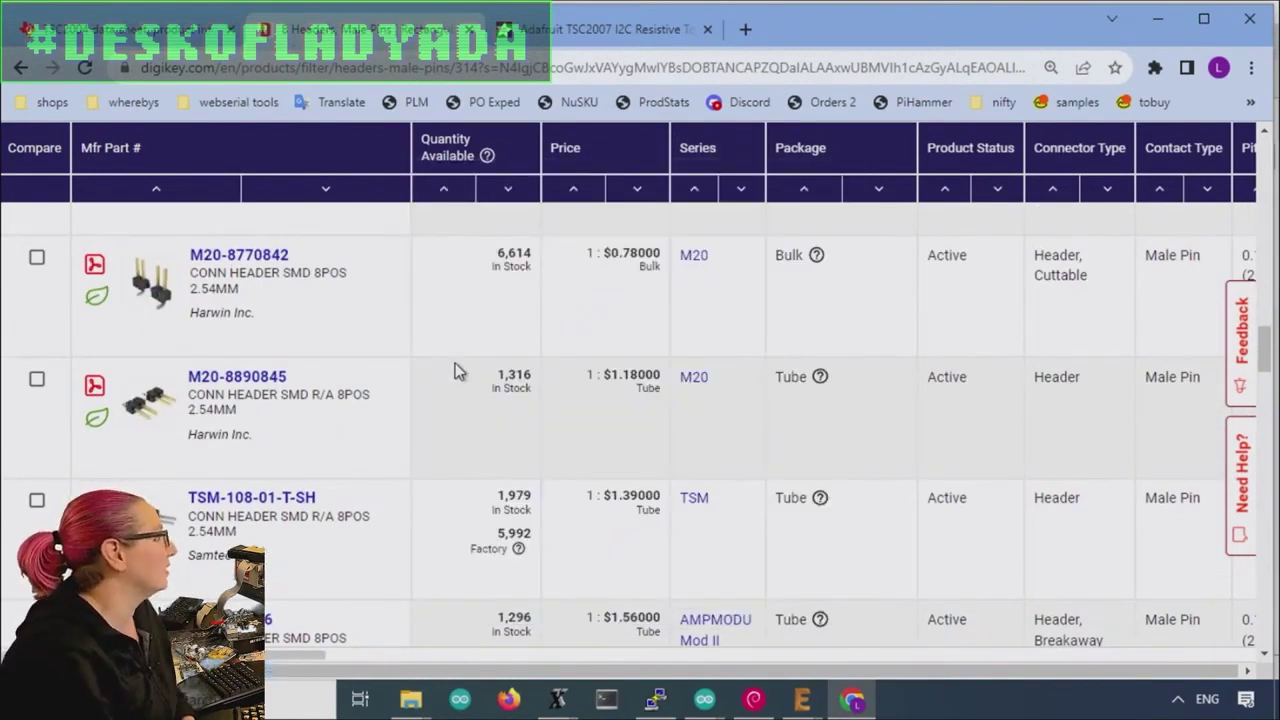
Step: Set the Number of Positions Loaded filter to All and apply it
scroll(455, 368, up, 5)
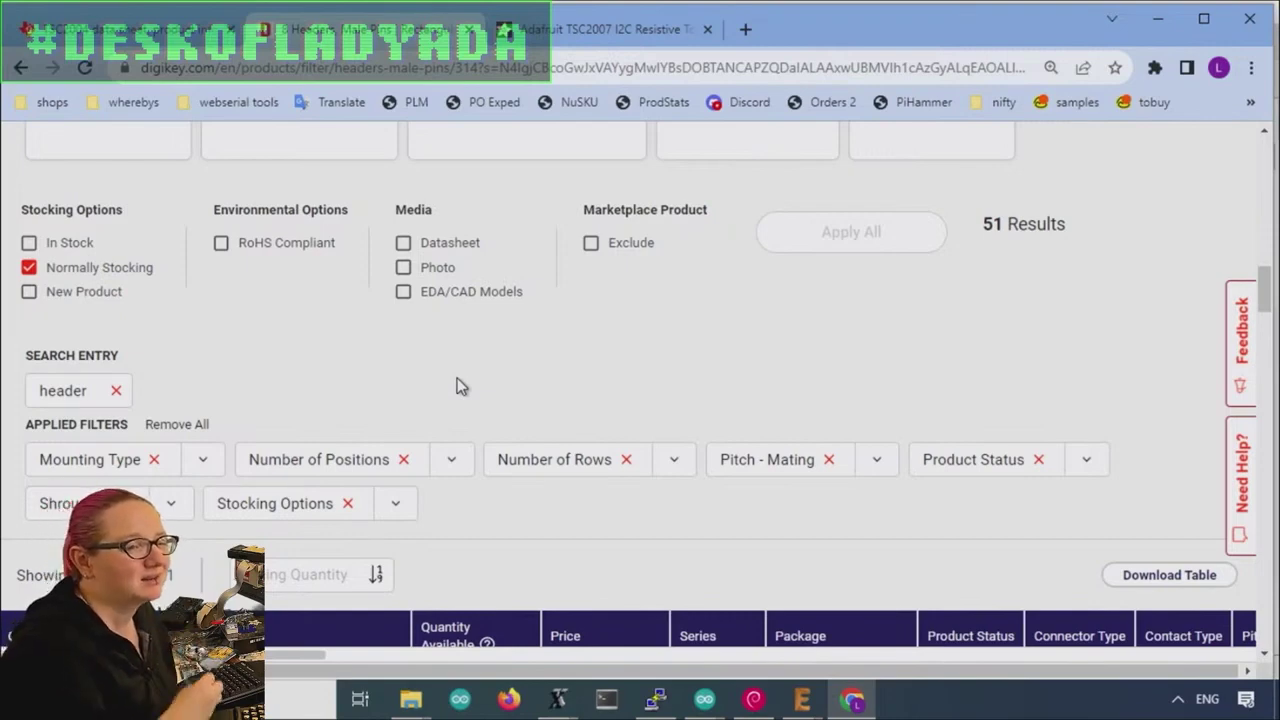
scroll(880, 388, up, 8)
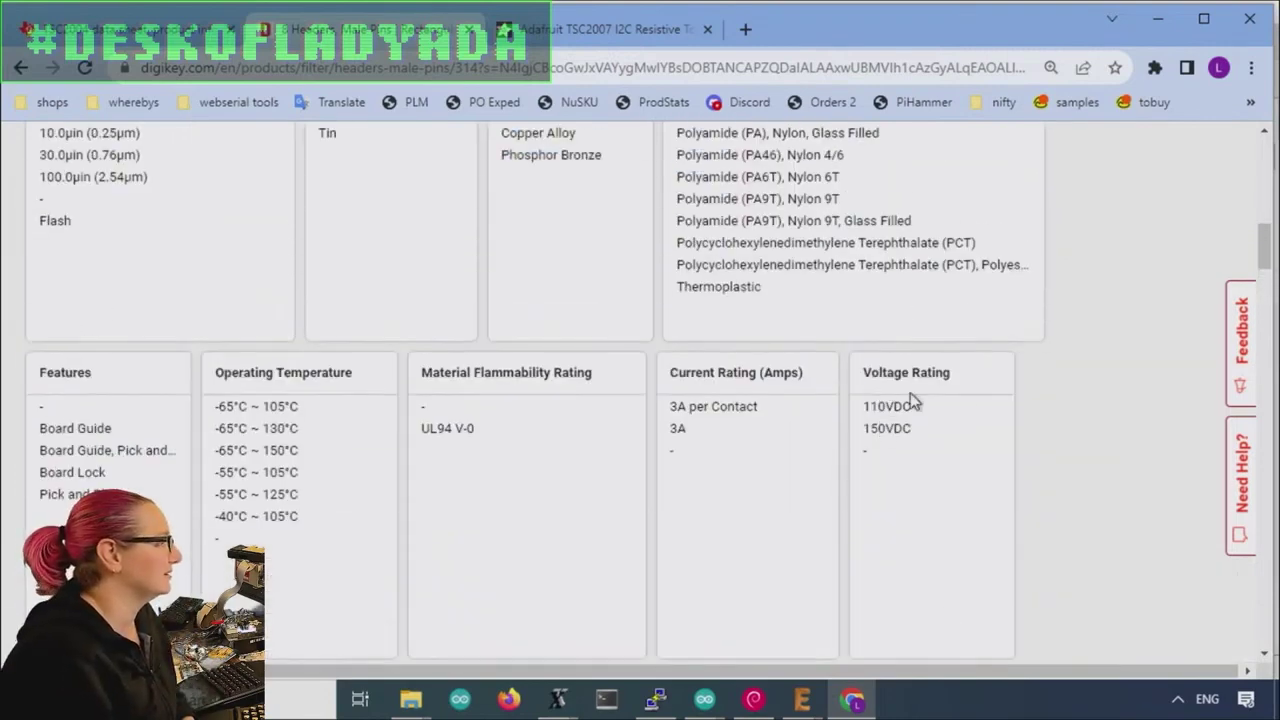
scroll(1050, 400, down, 5)
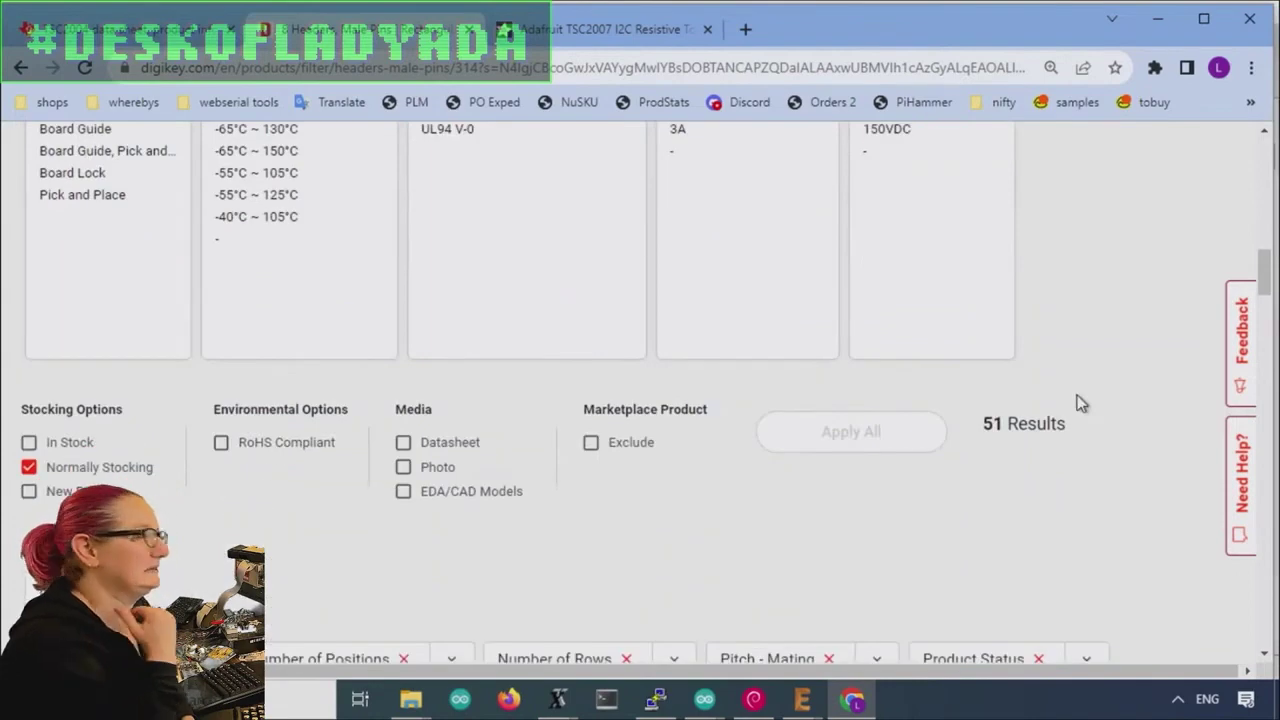
scroll(1071, 380, up, 4)
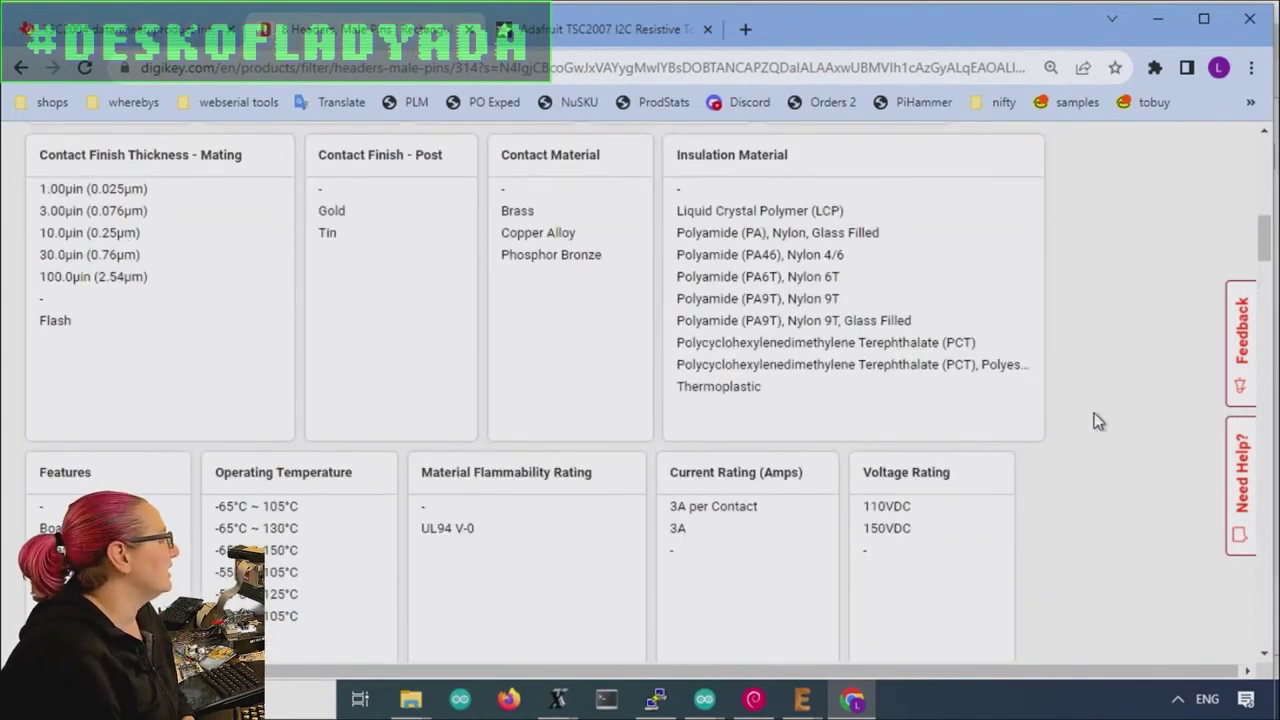
scroll(1100, 416, up, 8)
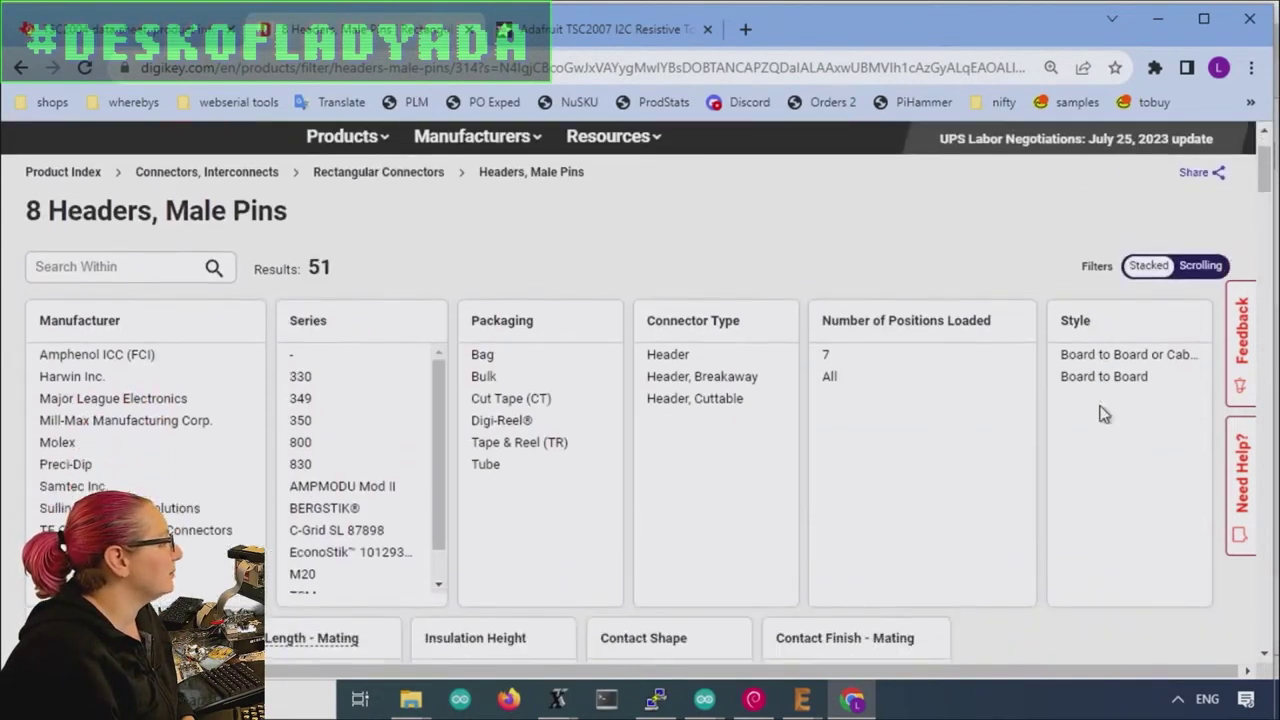
click(840, 378)
scroll(1194, 311, down, 10)
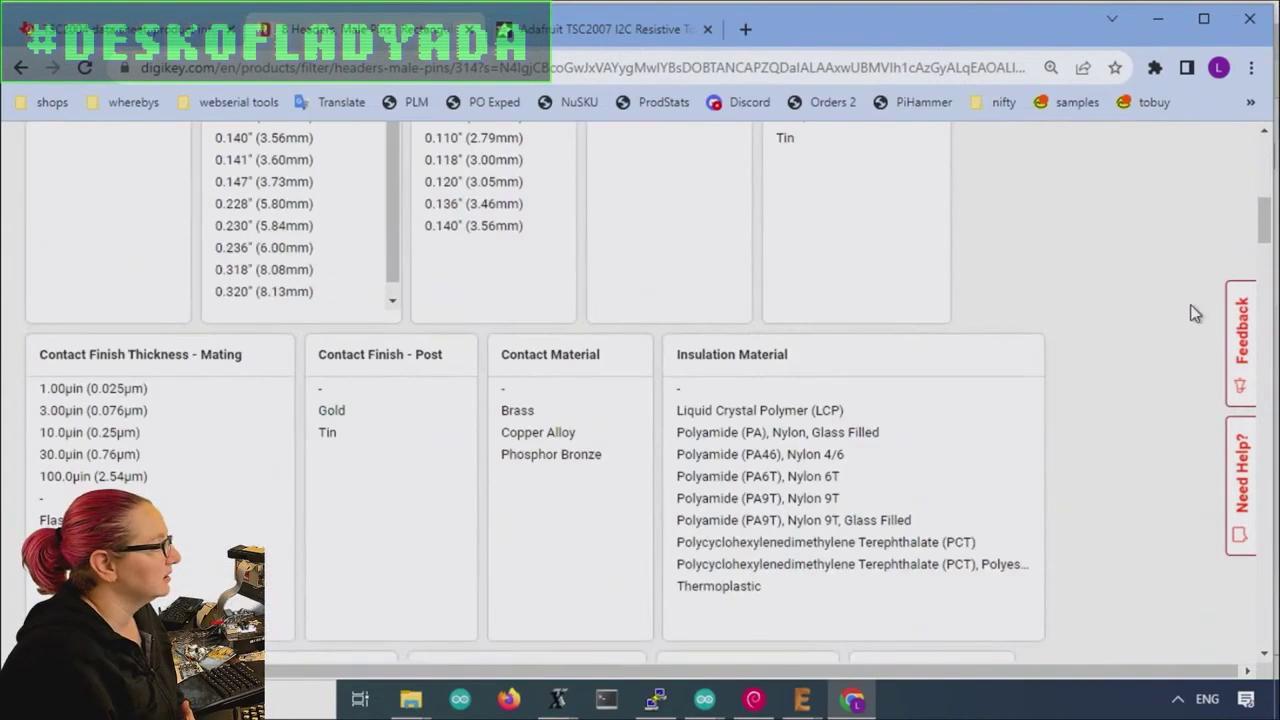
scroll(1131, 329, down, 2)
click(863, 350)
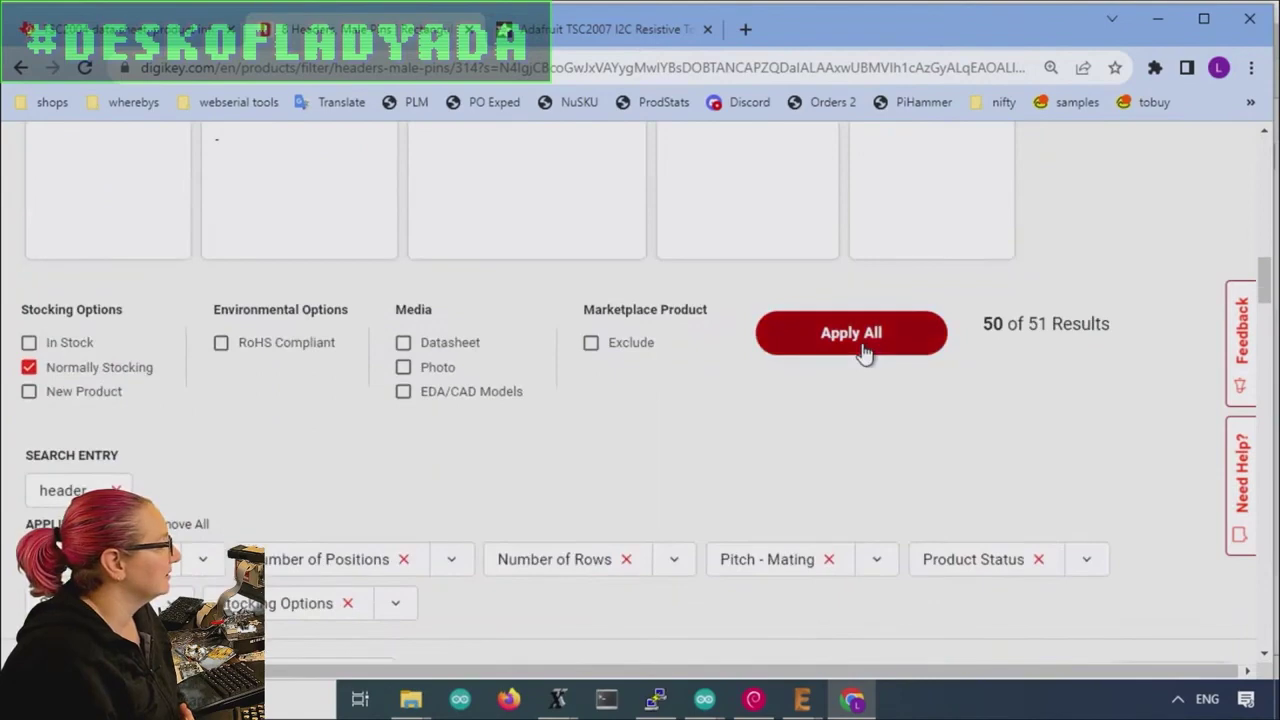
Step: Remove Surface Mount, Right Angle from the applied Mounting Type filters, keeping Surface Mount, and view the remaining headers
scroll(1066, 309, down, 10)
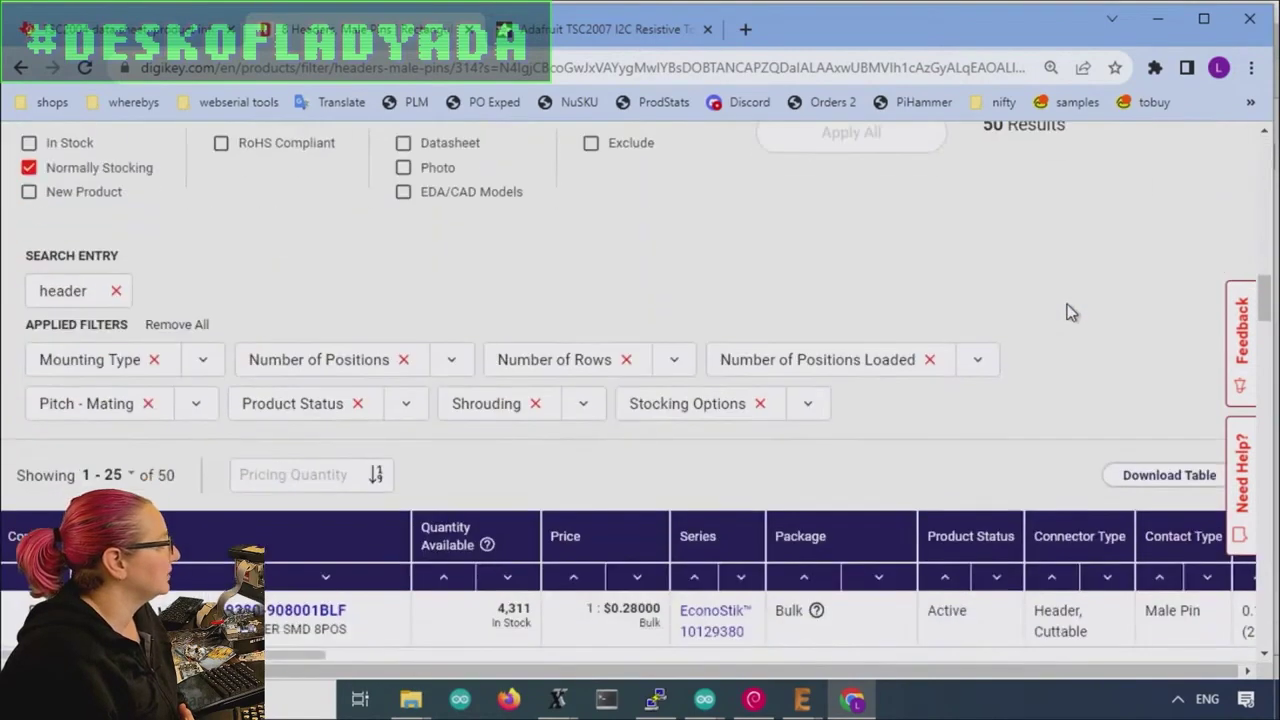
click(205, 458)
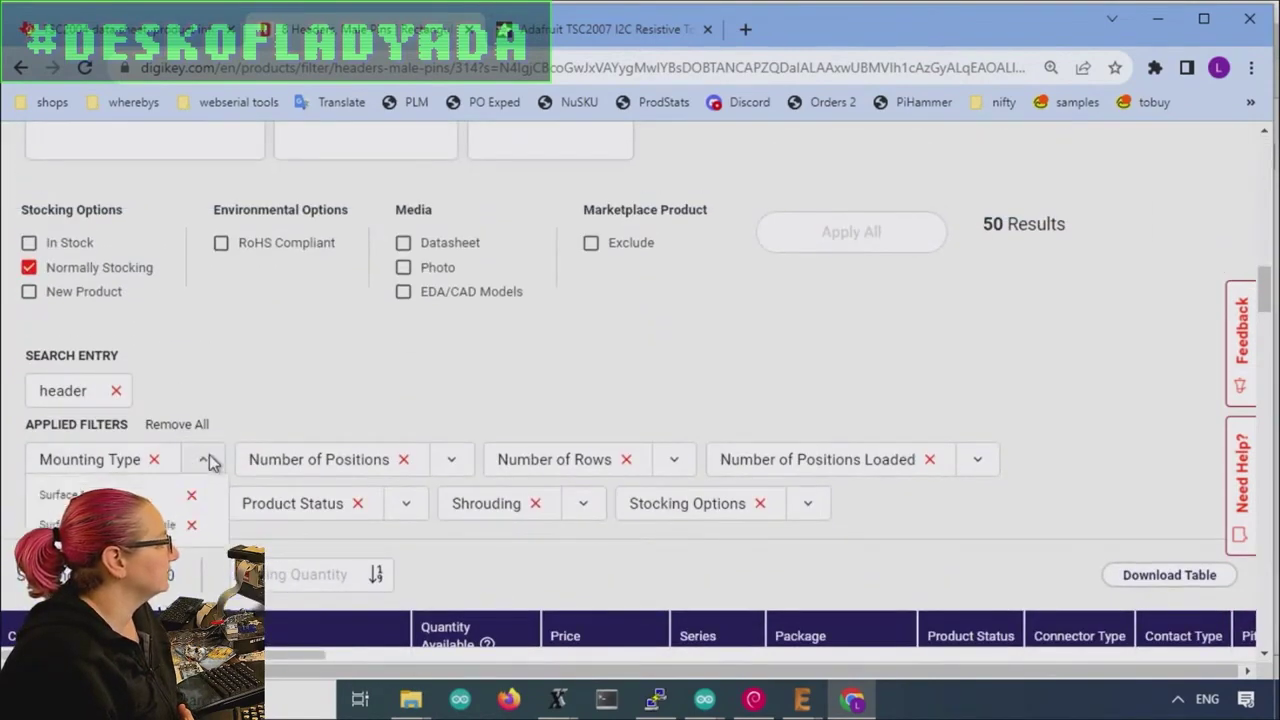
click(190, 527)
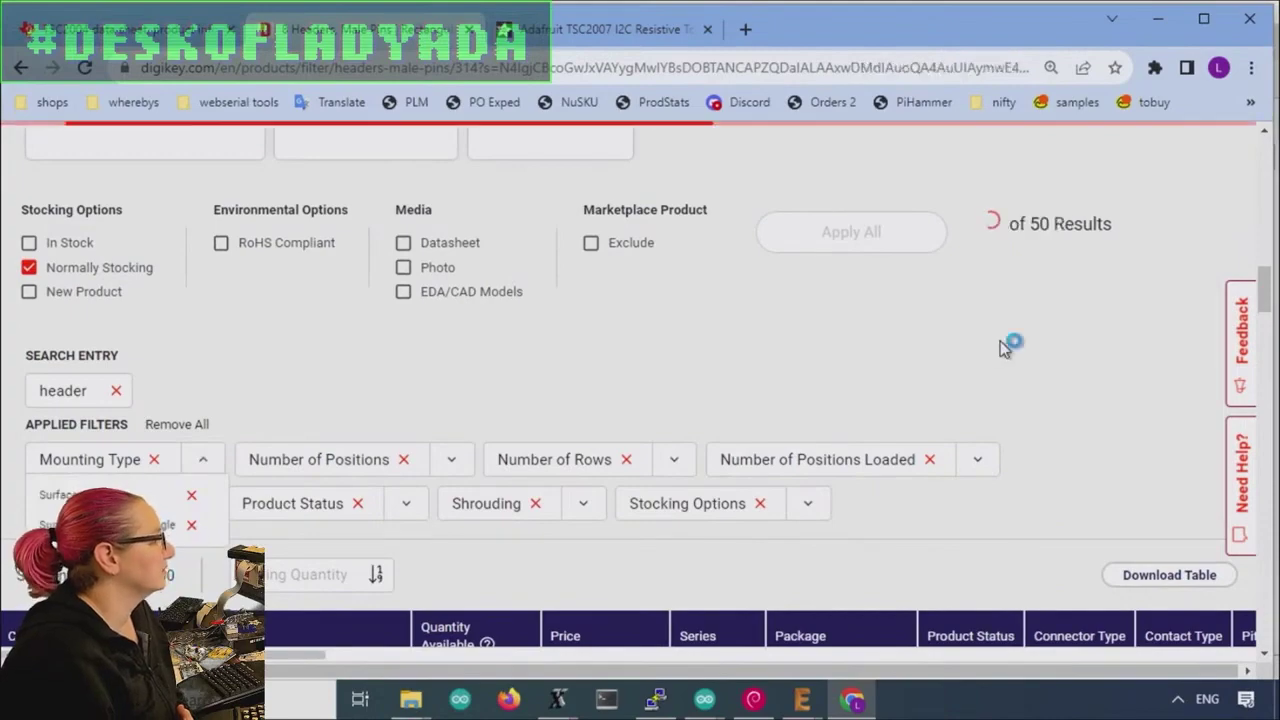
scroll(1010, 370, down, 10)
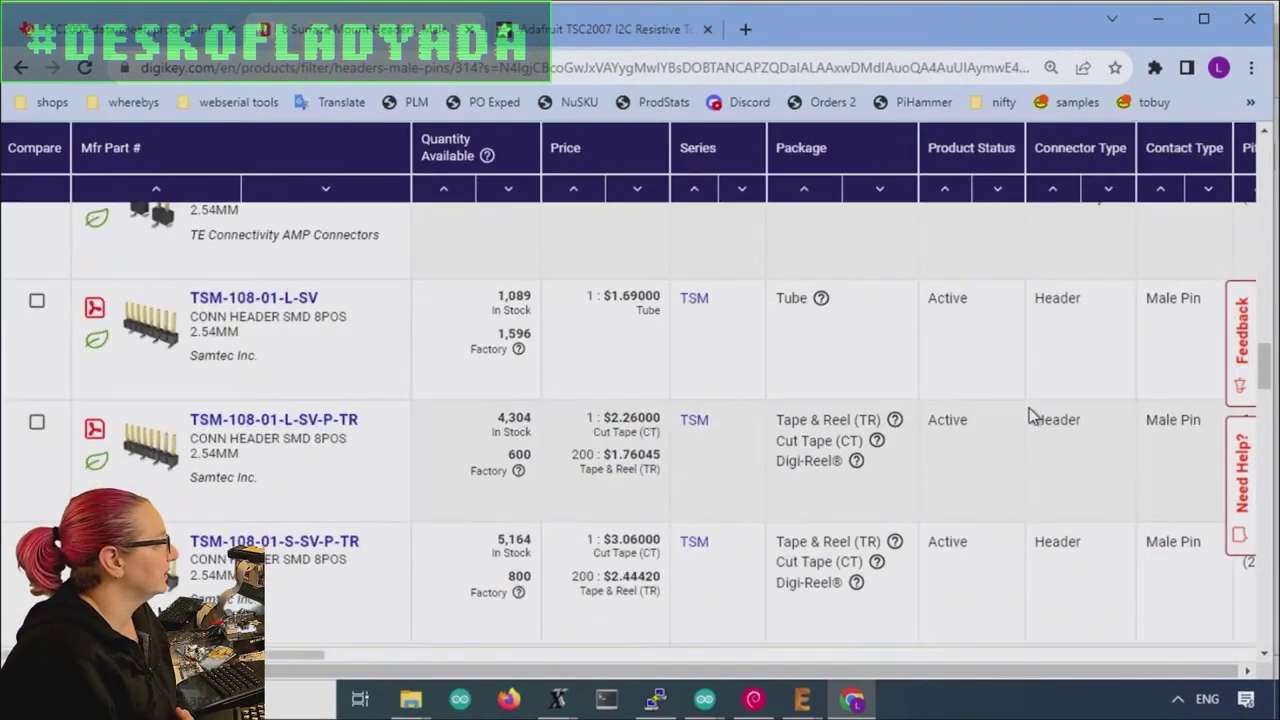
scroll(1035, 405, up, 5)
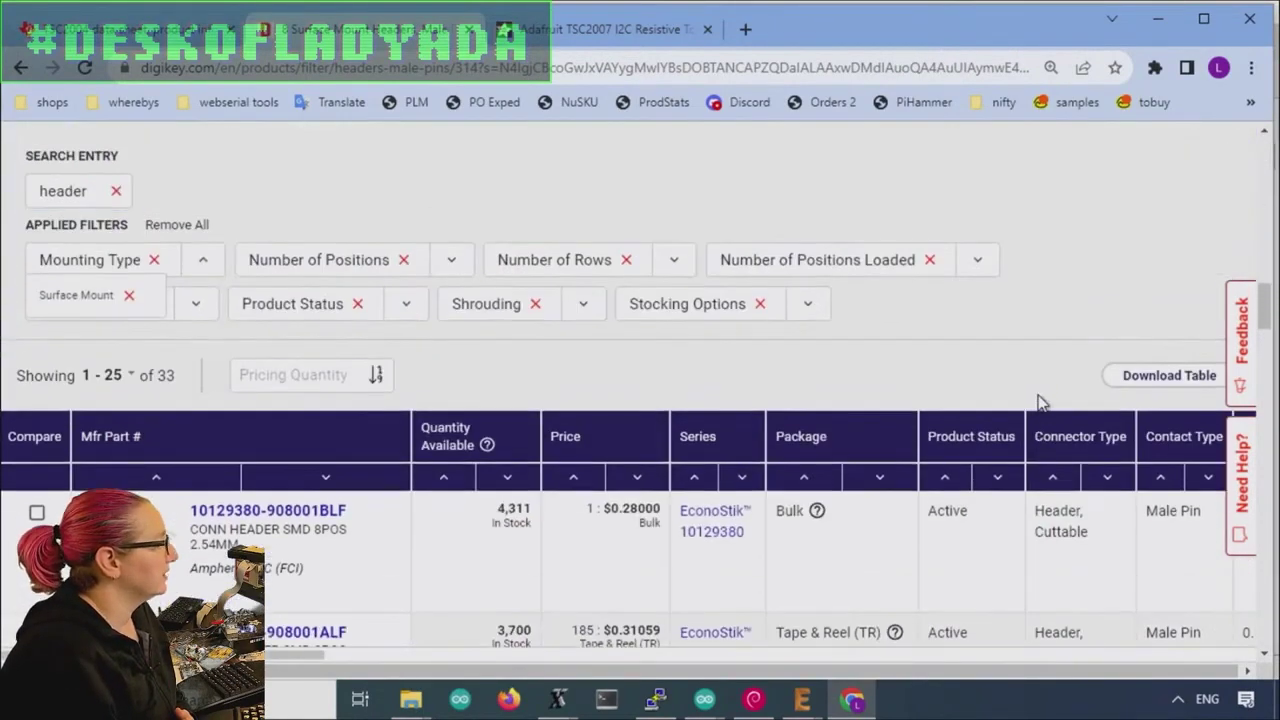
Step: Add the In Stock option to the stocking filters and apply it
scroll(1040, 403, up, 3)
click(58, 345)
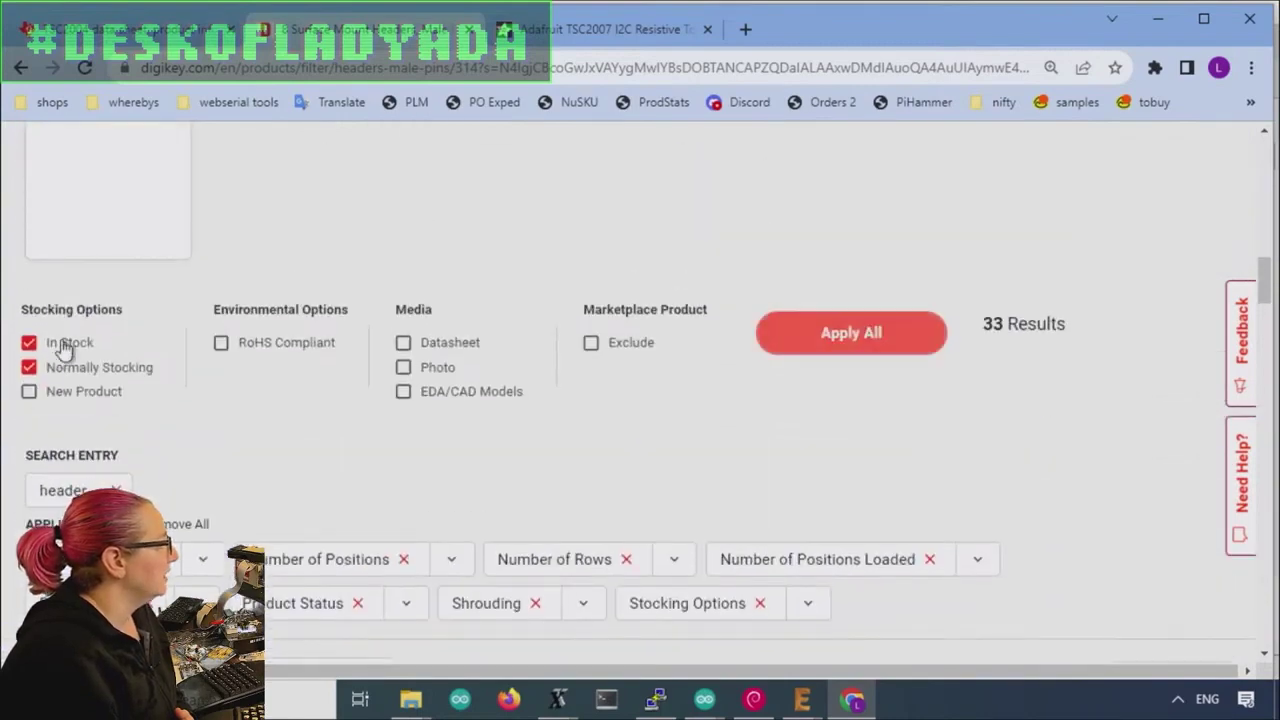
click(914, 334)
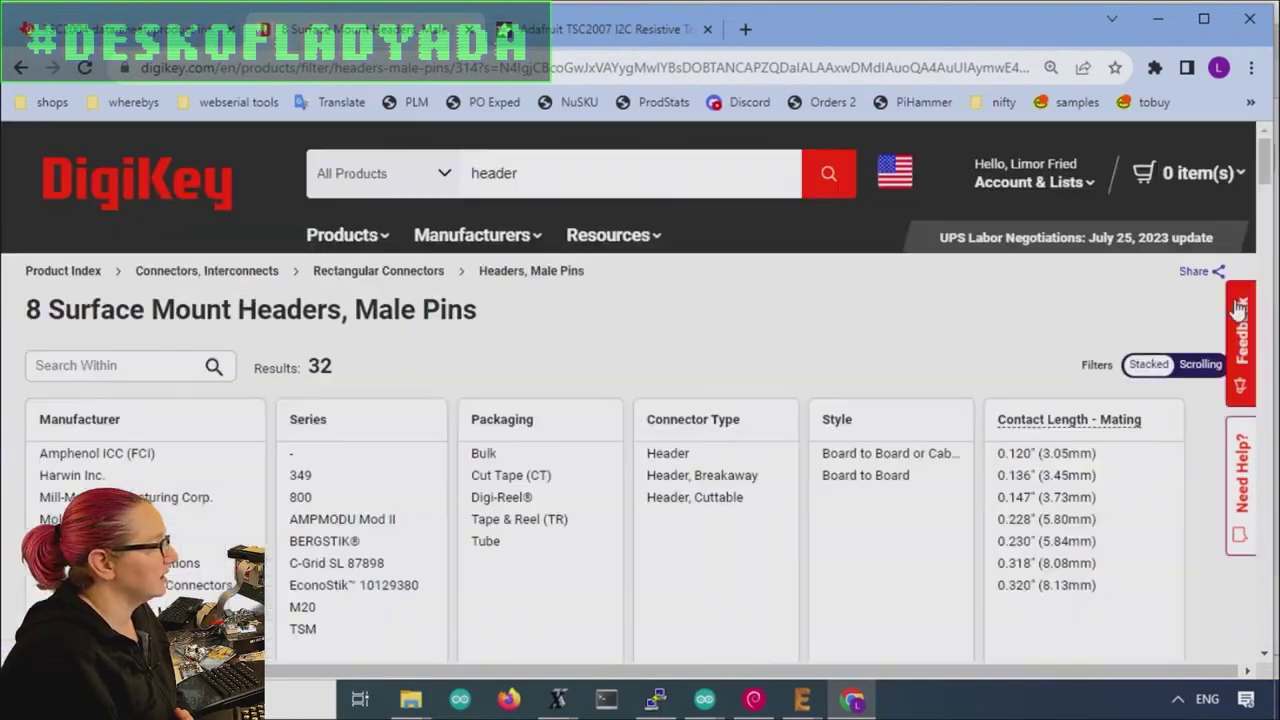
Step: Examine the cheapest surface-mount headers, comparing the photos, prices and packaging of the two EconoStik 10129380 parts
scroll(897, 475, down, 10)
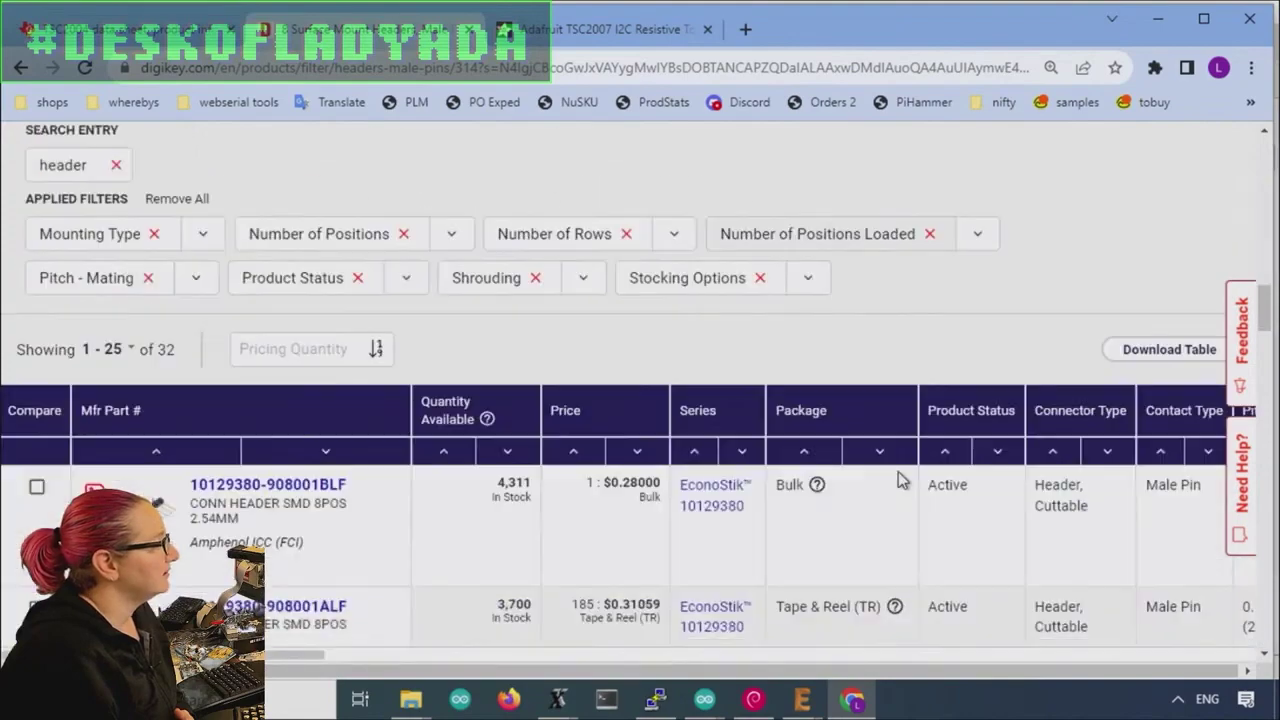
scroll(899, 468, up, 1)
scroll(872, 285, down, 2)
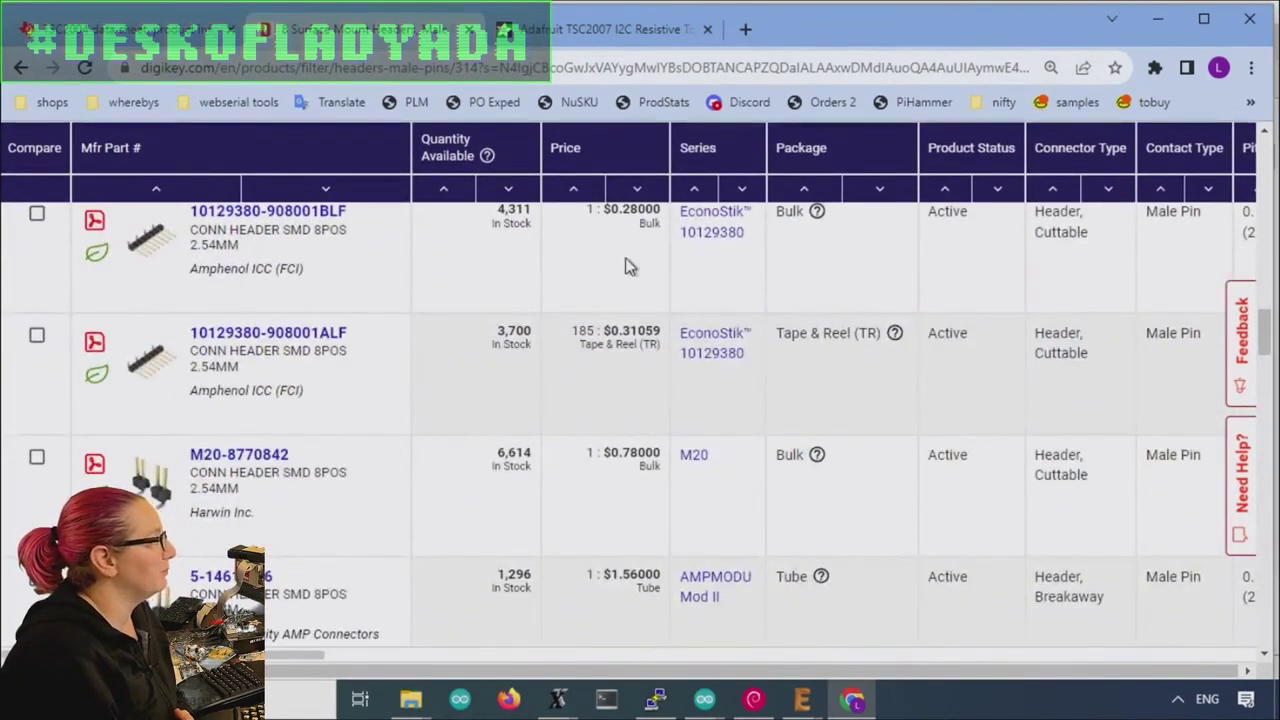
scroll(629, 266, up, 1)
mouse_move(150, 340)
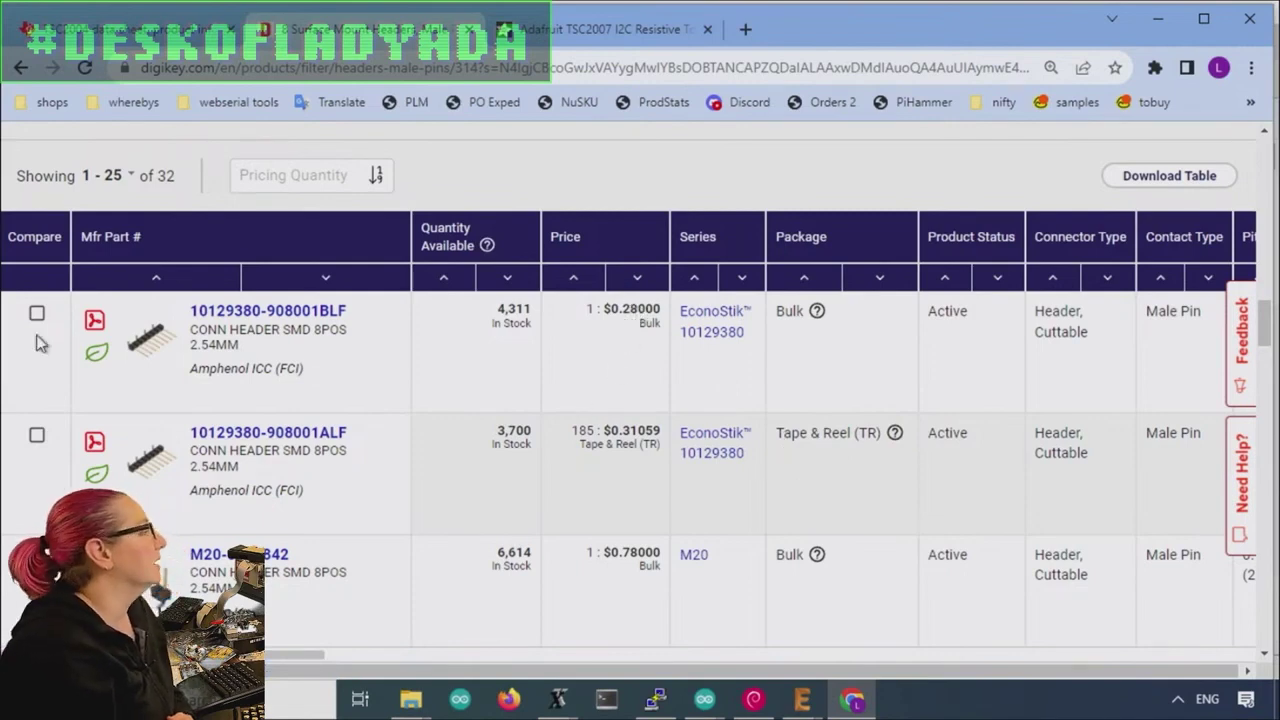
mouse_move(158, 470)
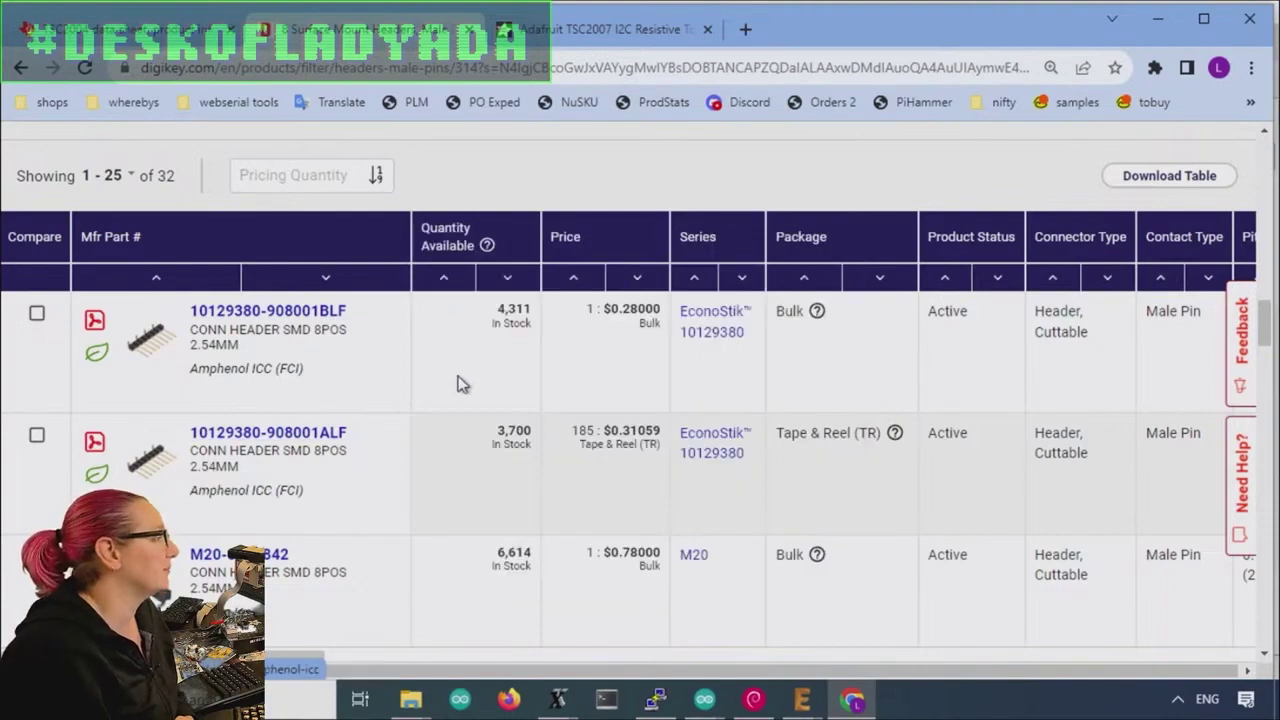
Step: Filter the headers to Tape & Reel (TR) packaging and apply the filter
scroll(800, 490, up, 5)
scroll(757, 433, up, 10)
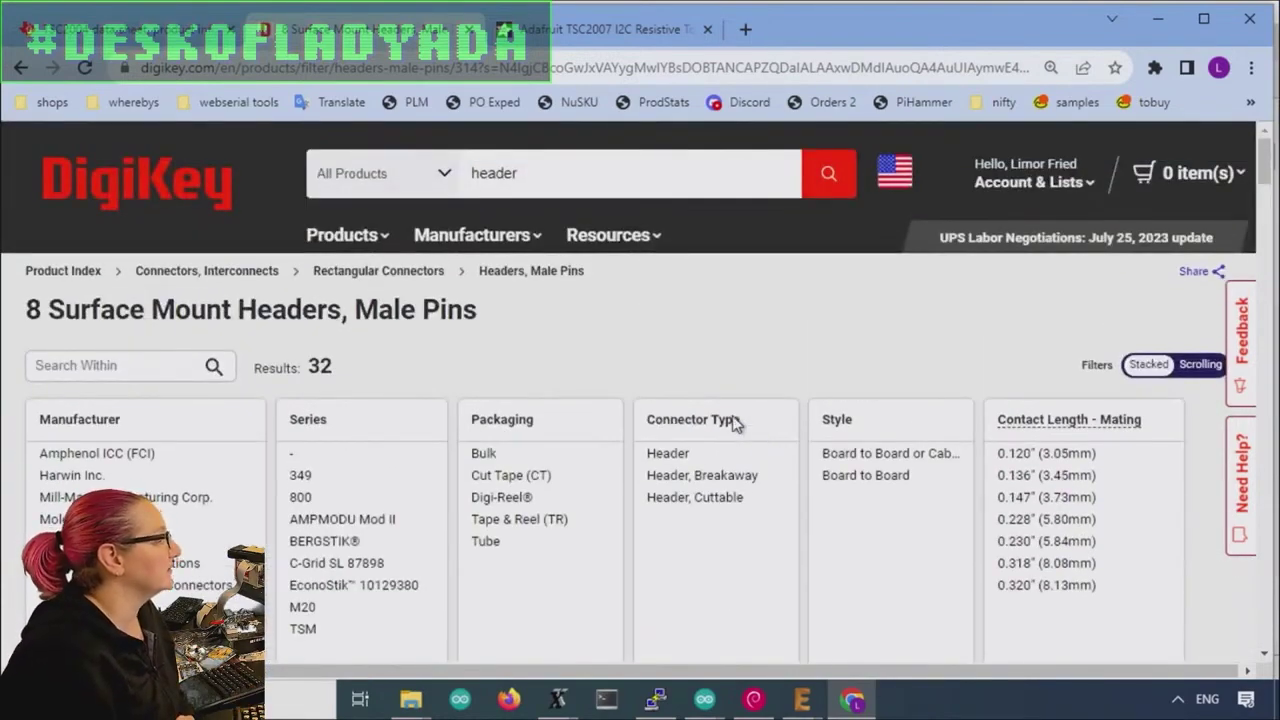
click(520, 530)
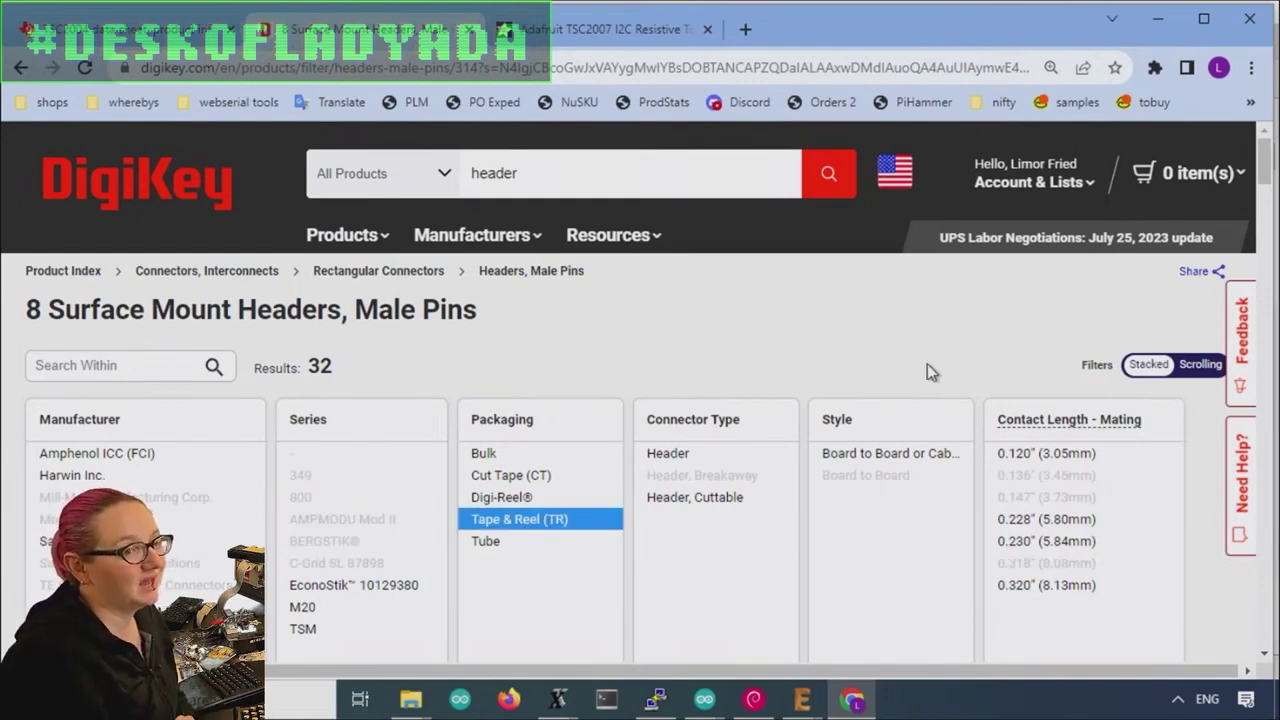
scroll(988, 320, down, 15)
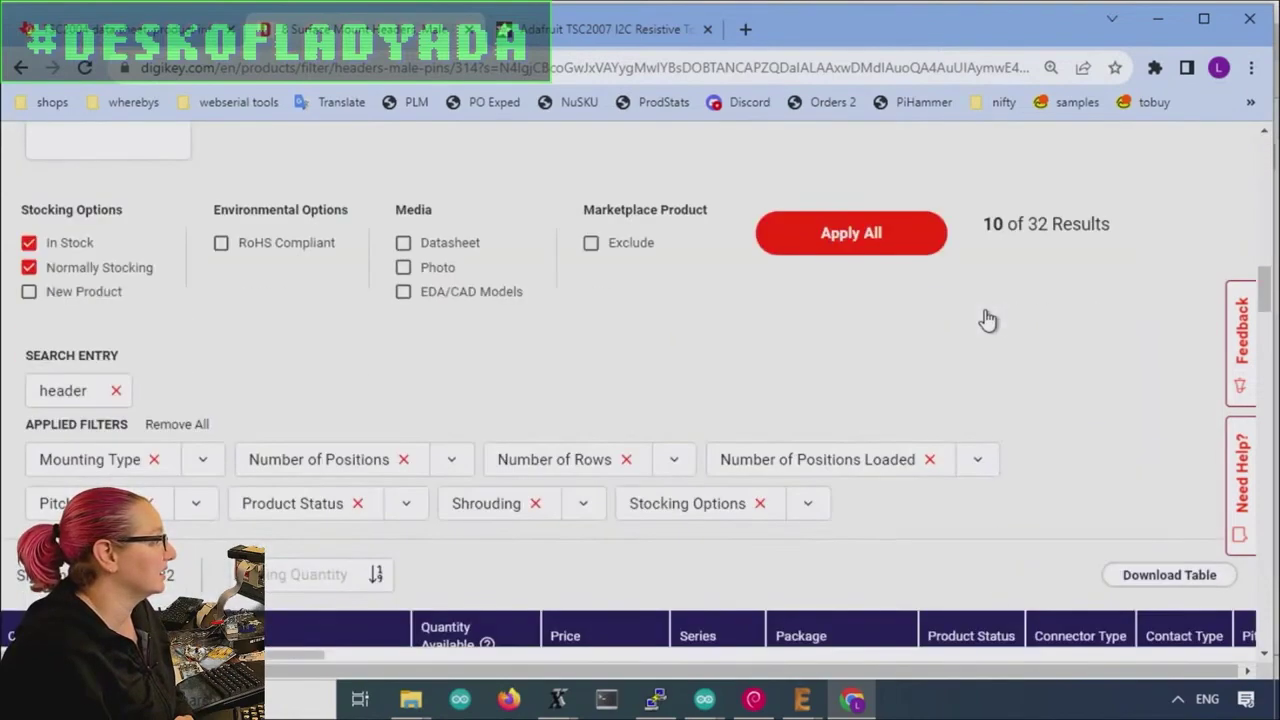
click(856, 242)
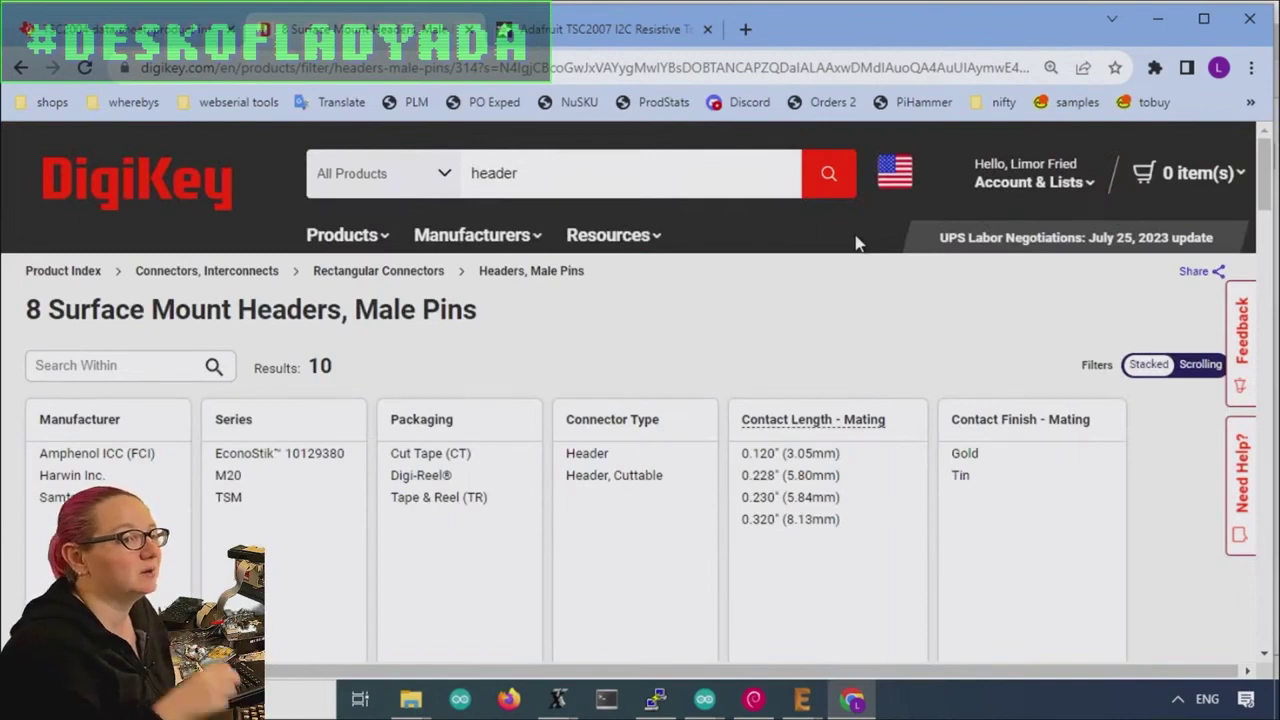
Step: Filter the mating contact length to 0.228" (5.80mm) and 0.230" (5.84mm) and apply it
scroll(855, 243, down, 5)
scroll(855, 243, up, 5)
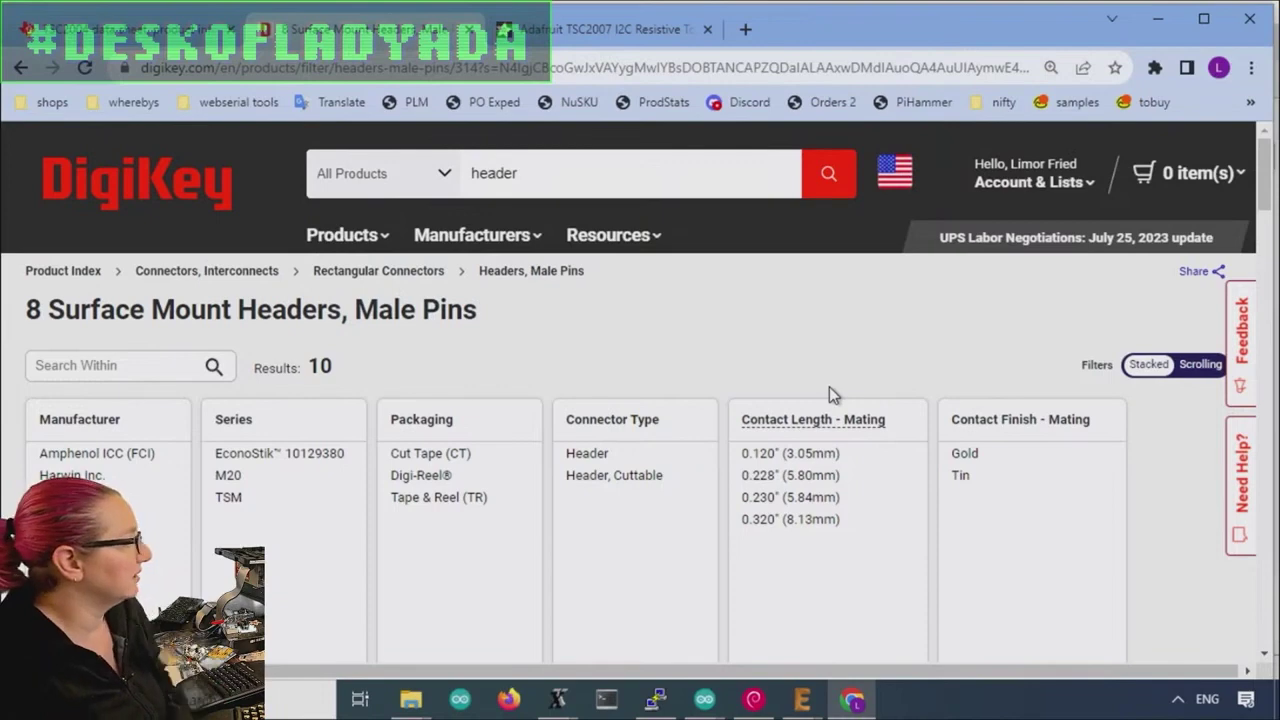
drag(797, 474, 790, 500)
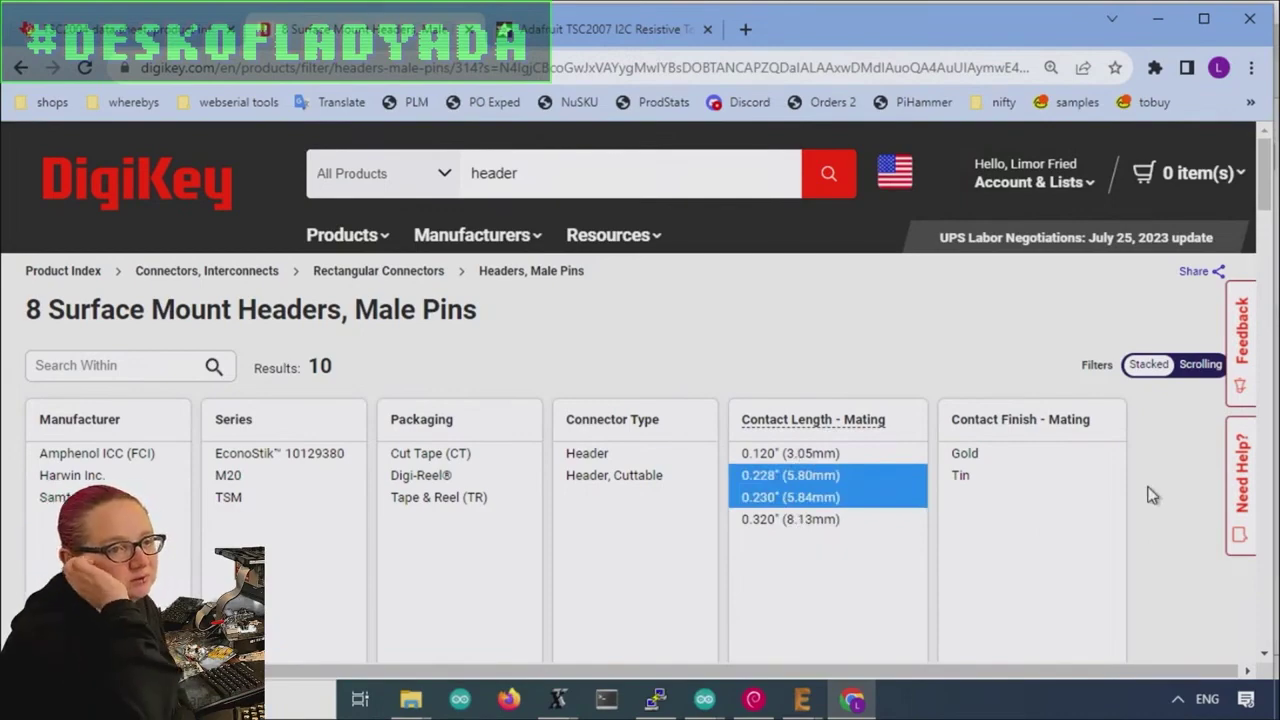
scroll(1150, 494, down, 10)
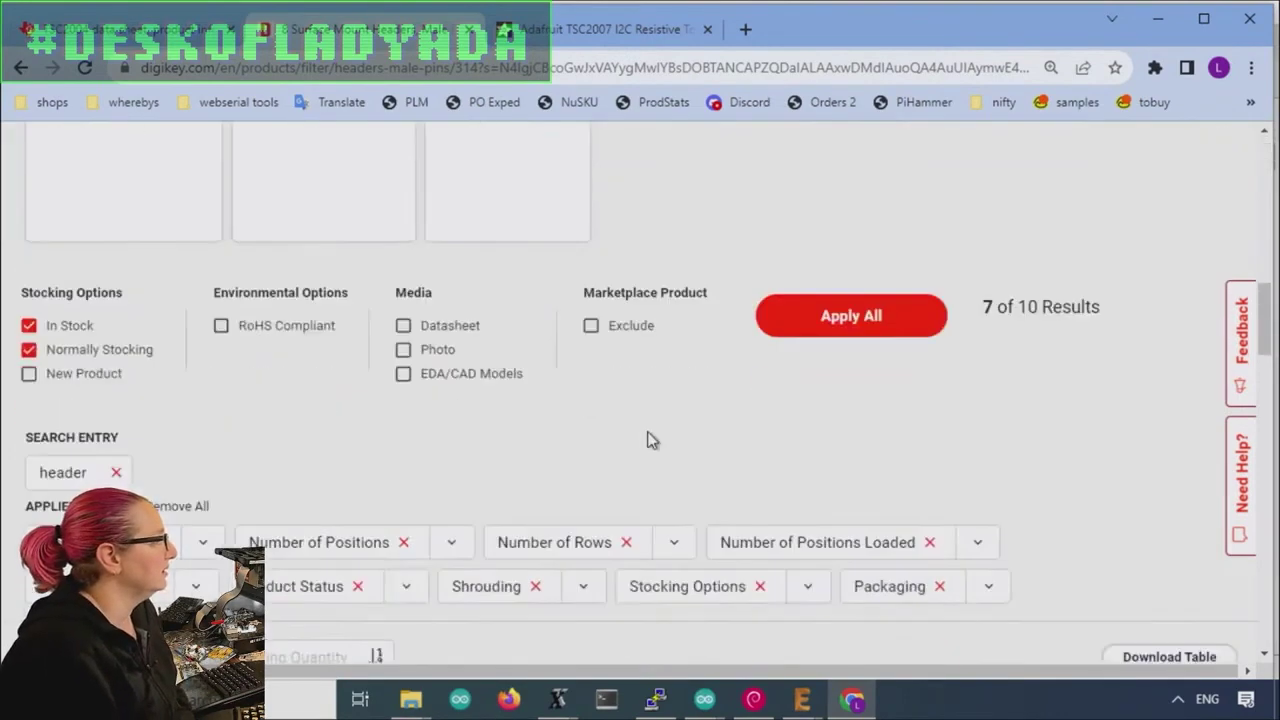
click(808, 325)
Step: Check the contact finishes of the remaining headers, and limit the results to the Gold mating contact finish
scroll(999, 308, down, 10)
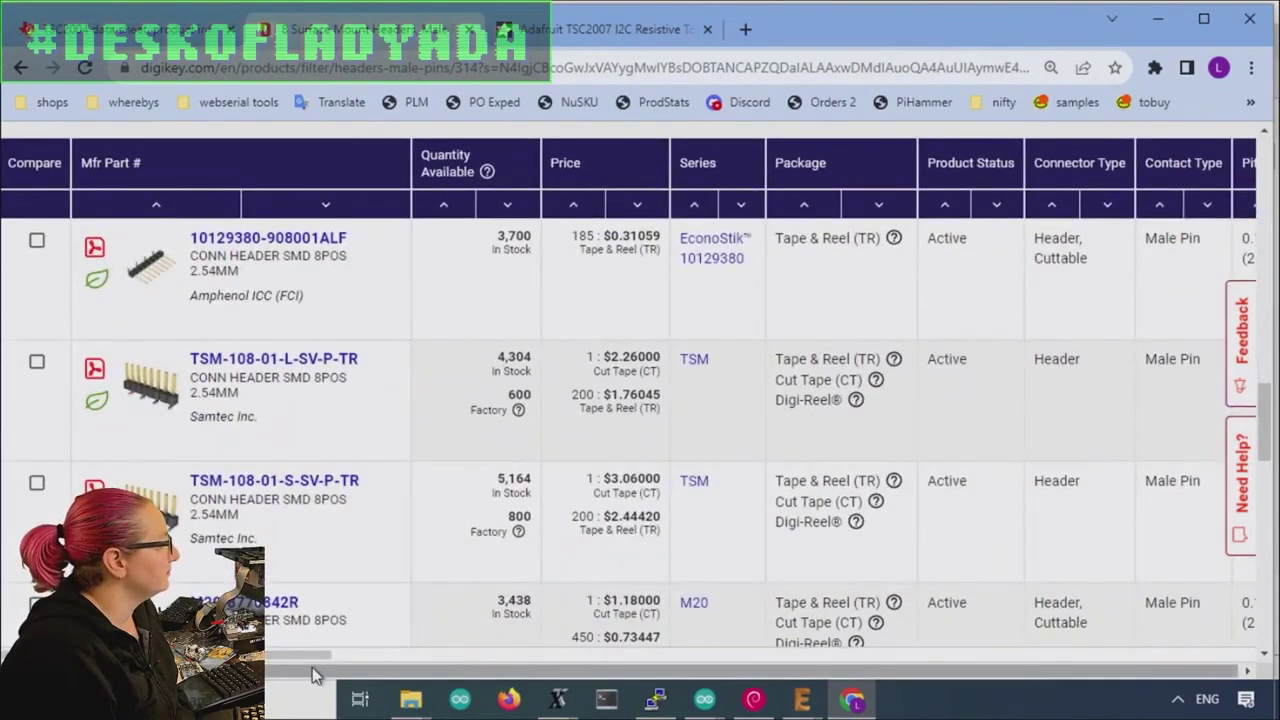
drag(312, 657, 959, 657)
scroll(874, 566, down, 4)
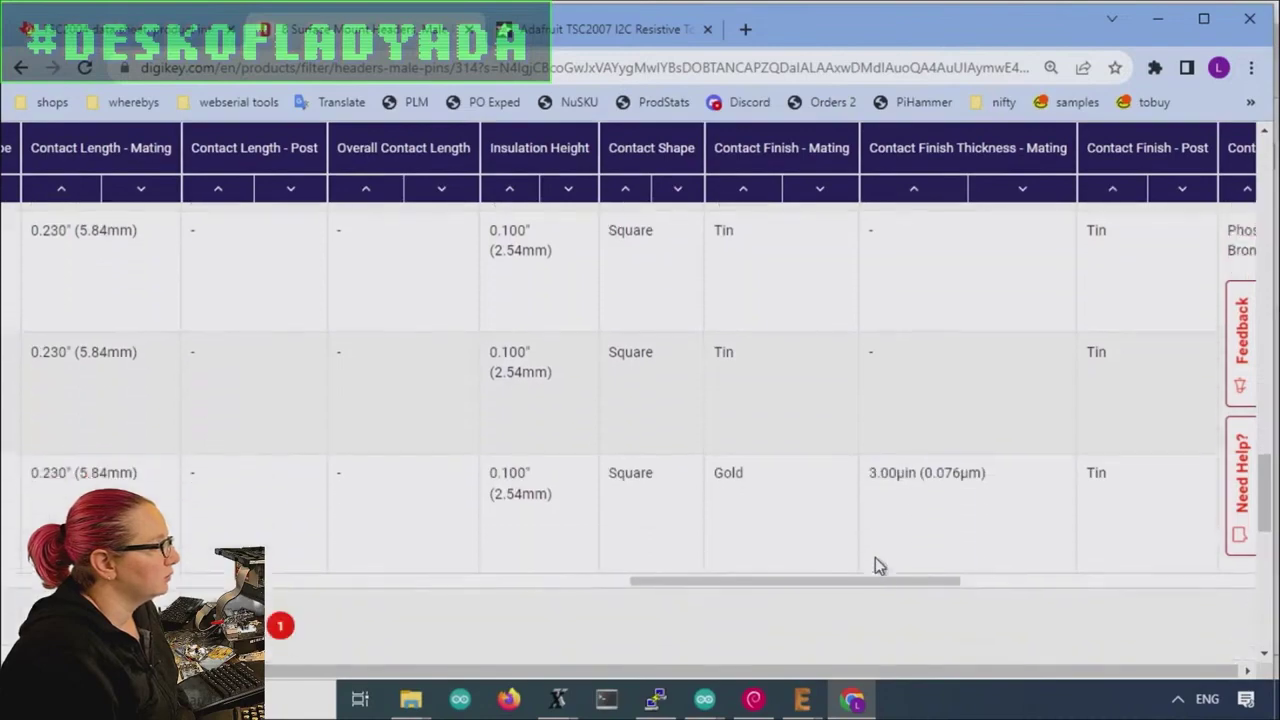
drag(840, 577, 210, 577)
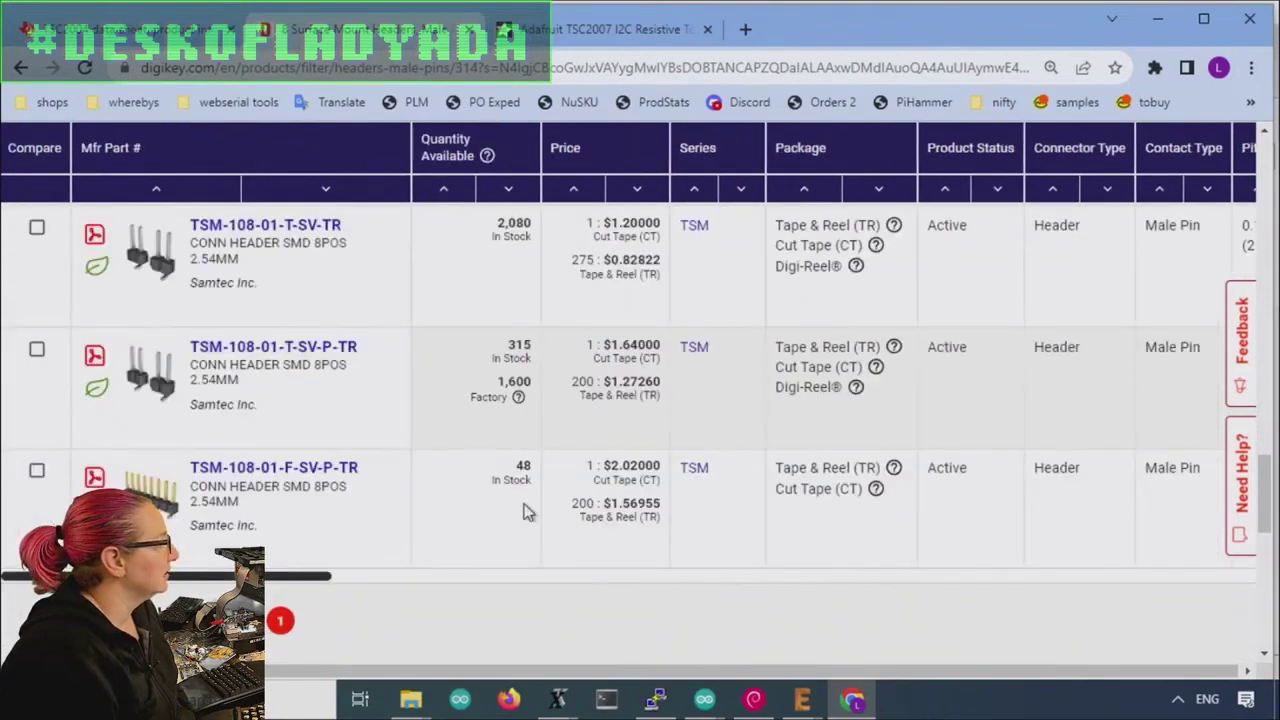
scroll(845, 388, up, 10)
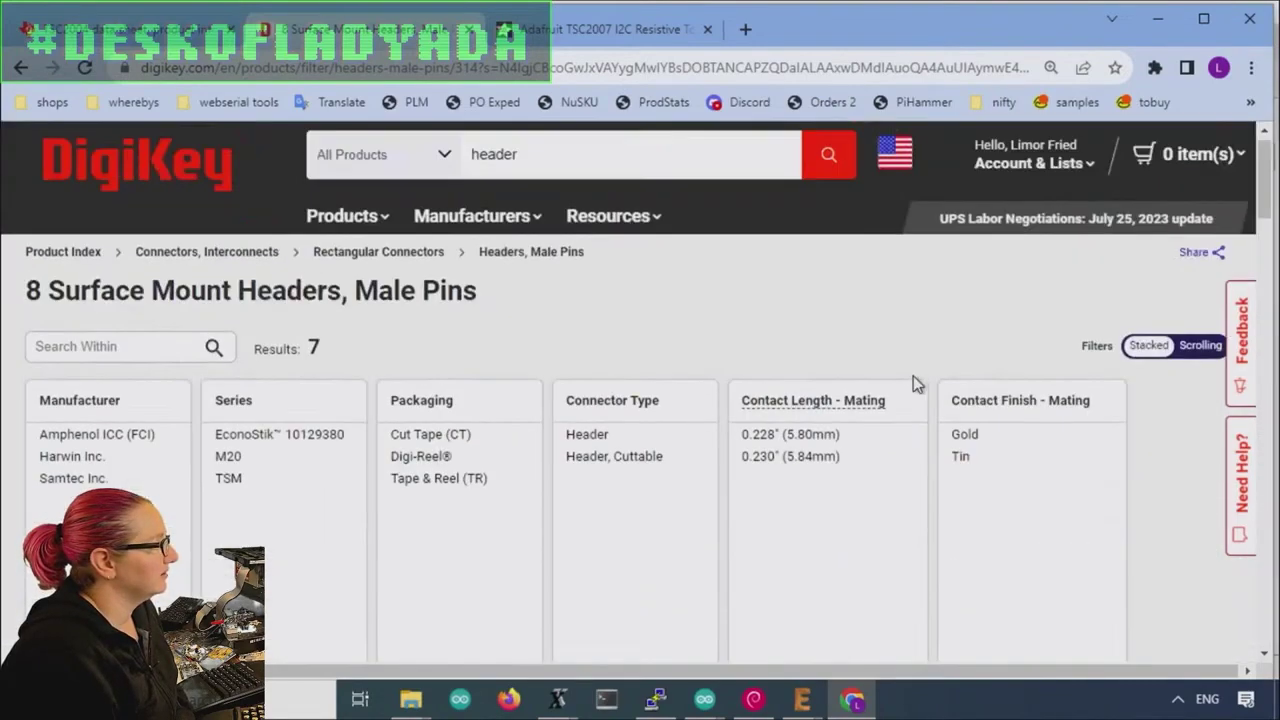
scroll(748, 320, down, 5)
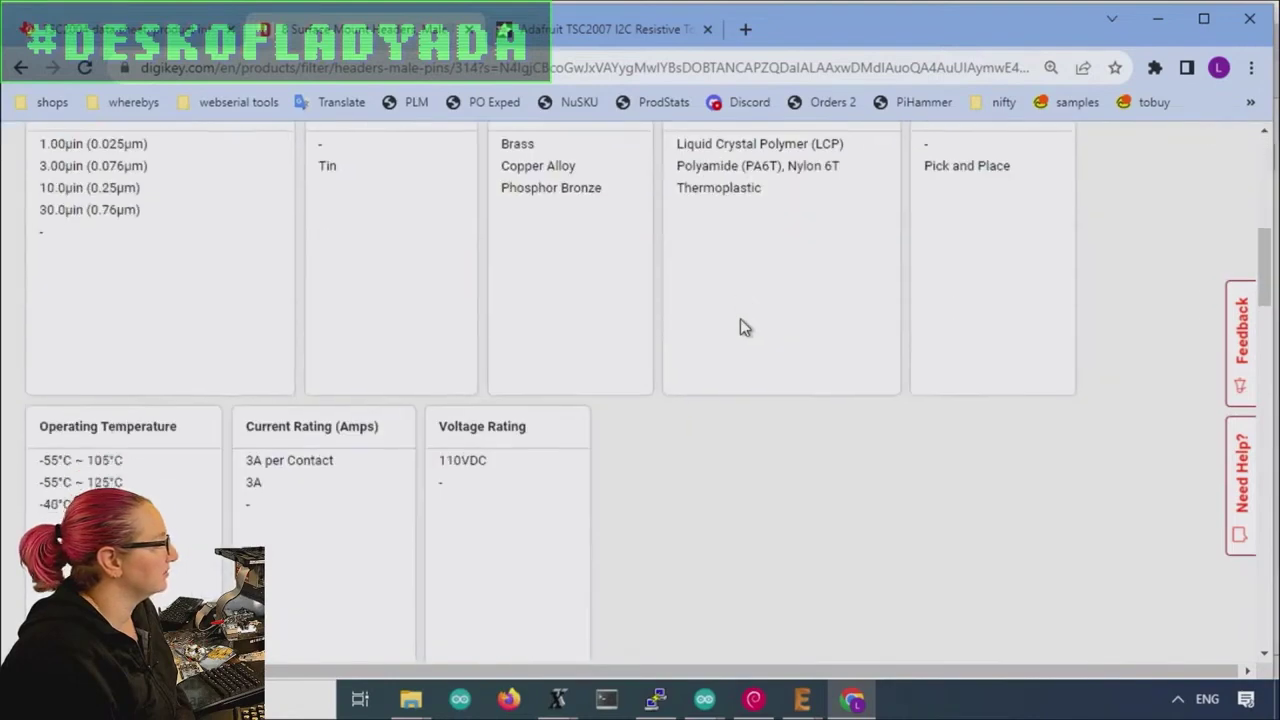
scroll(740, 325, down, 4)
click(852, 316)
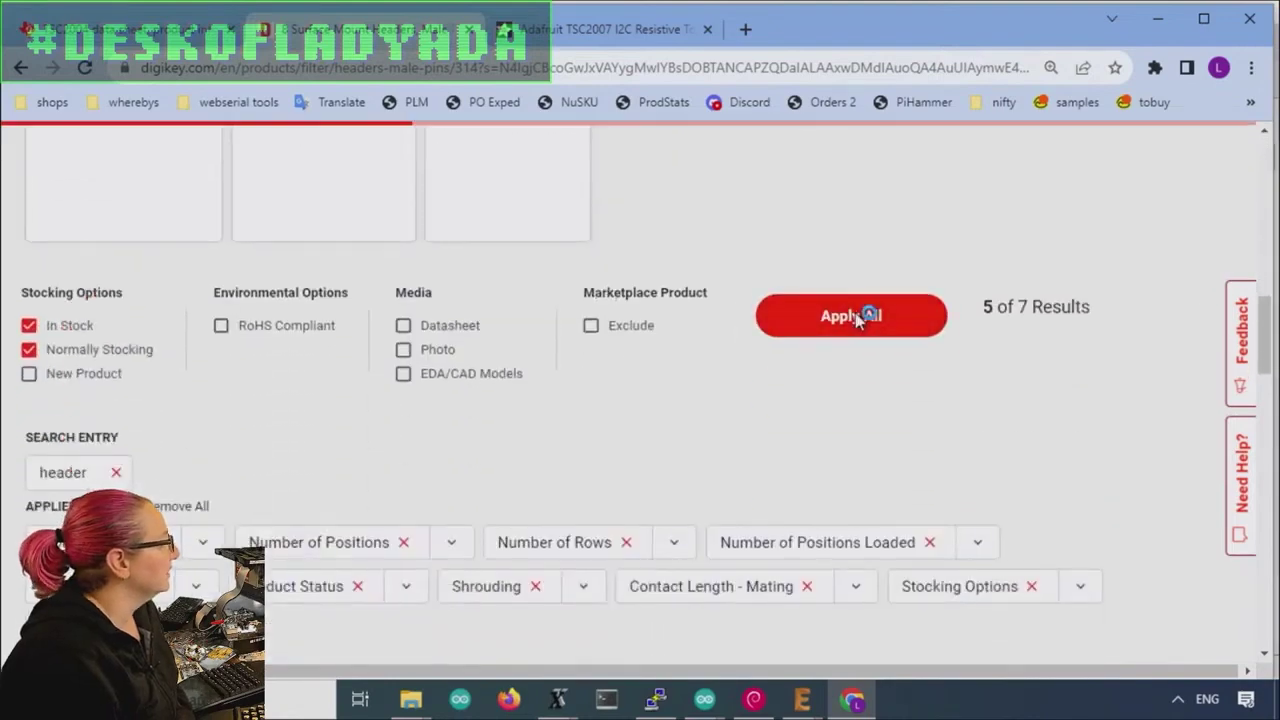
scroll(855, 320, down, 4)
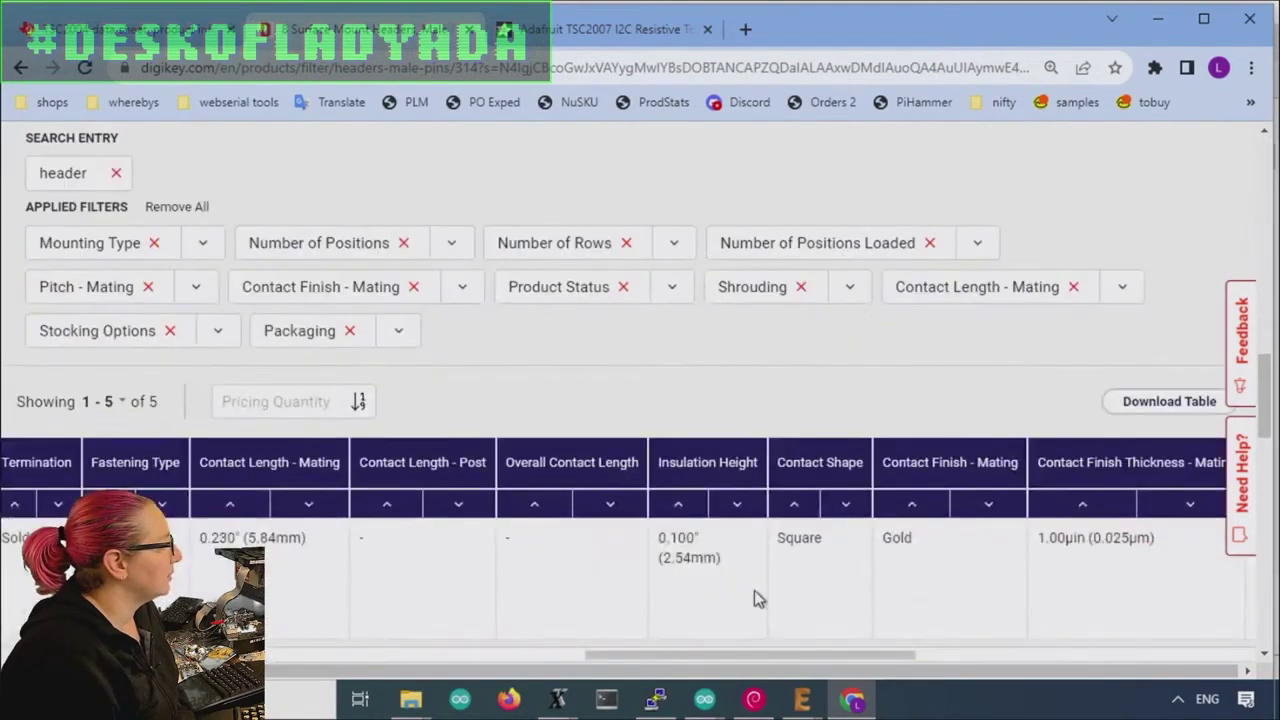
drag(712, 656, 310, 656)
scroll(829, 400, down, 3)
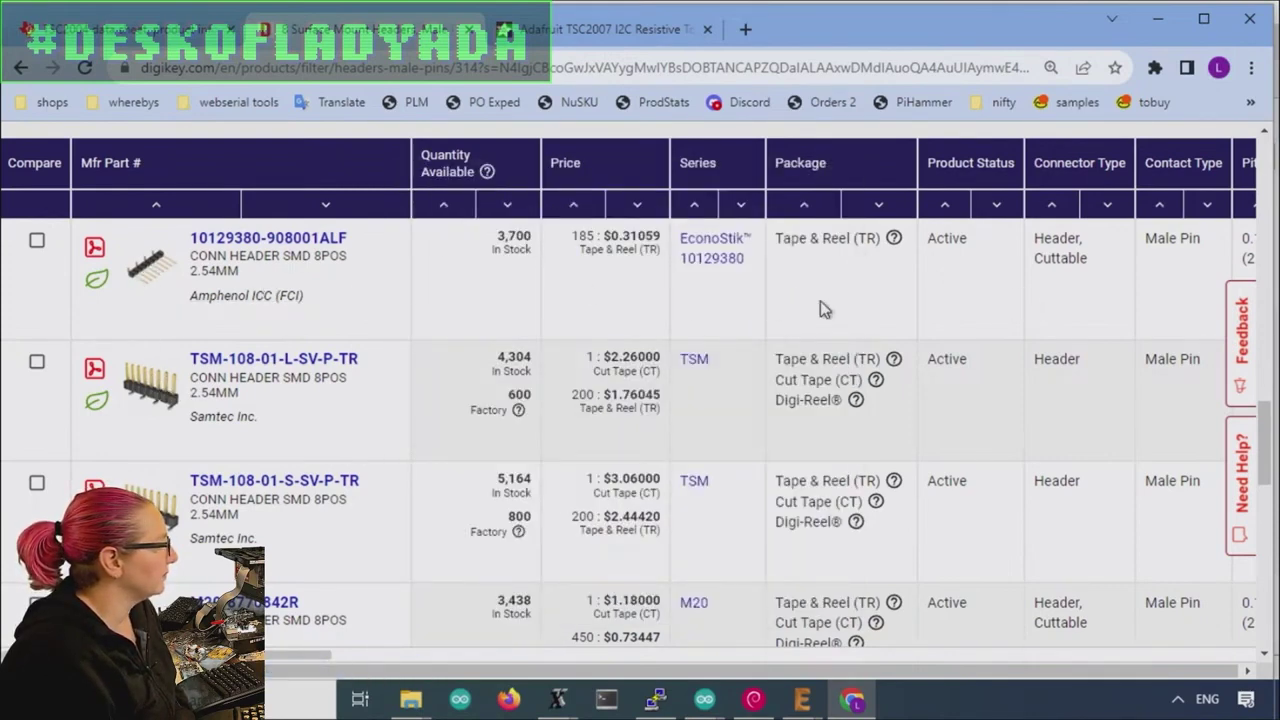
scroll(817, 296, down, 2)
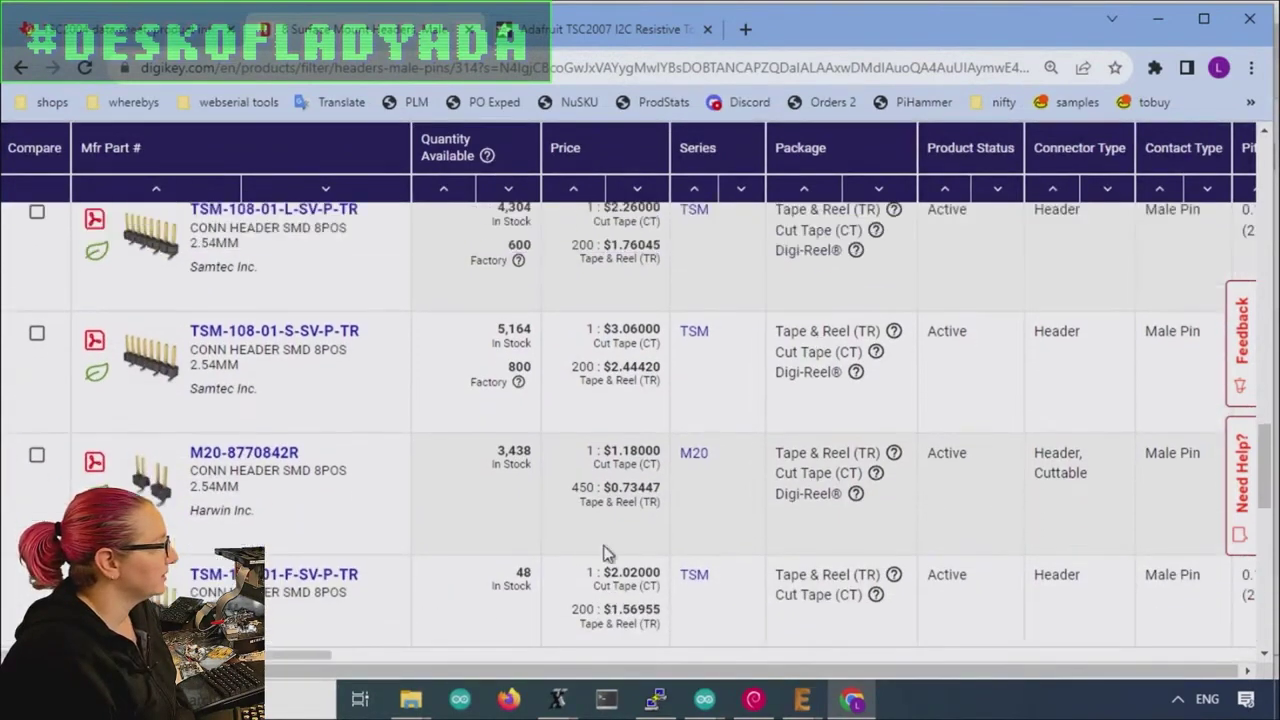
scroll(332, 623, up, 3)
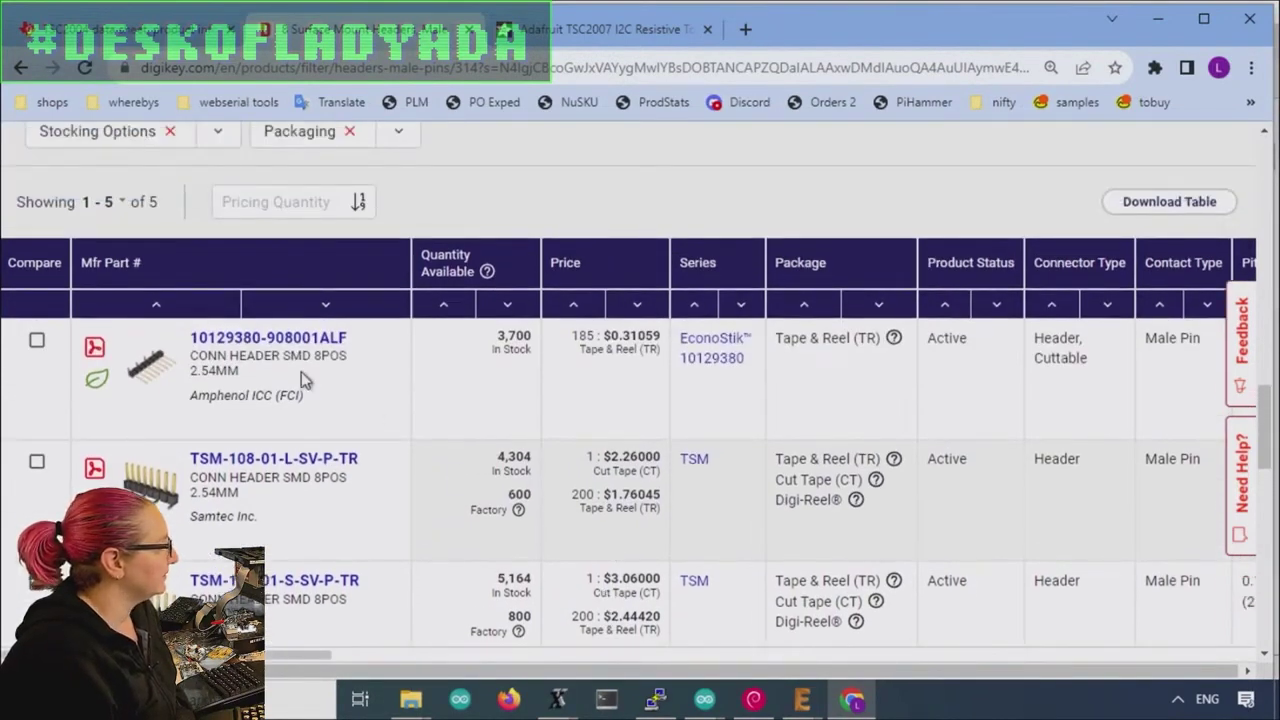
click(294, 343)
Step: Show the standard pricing of the header and review its tape and reel price breaks
scroll(825, 300, down, 5)
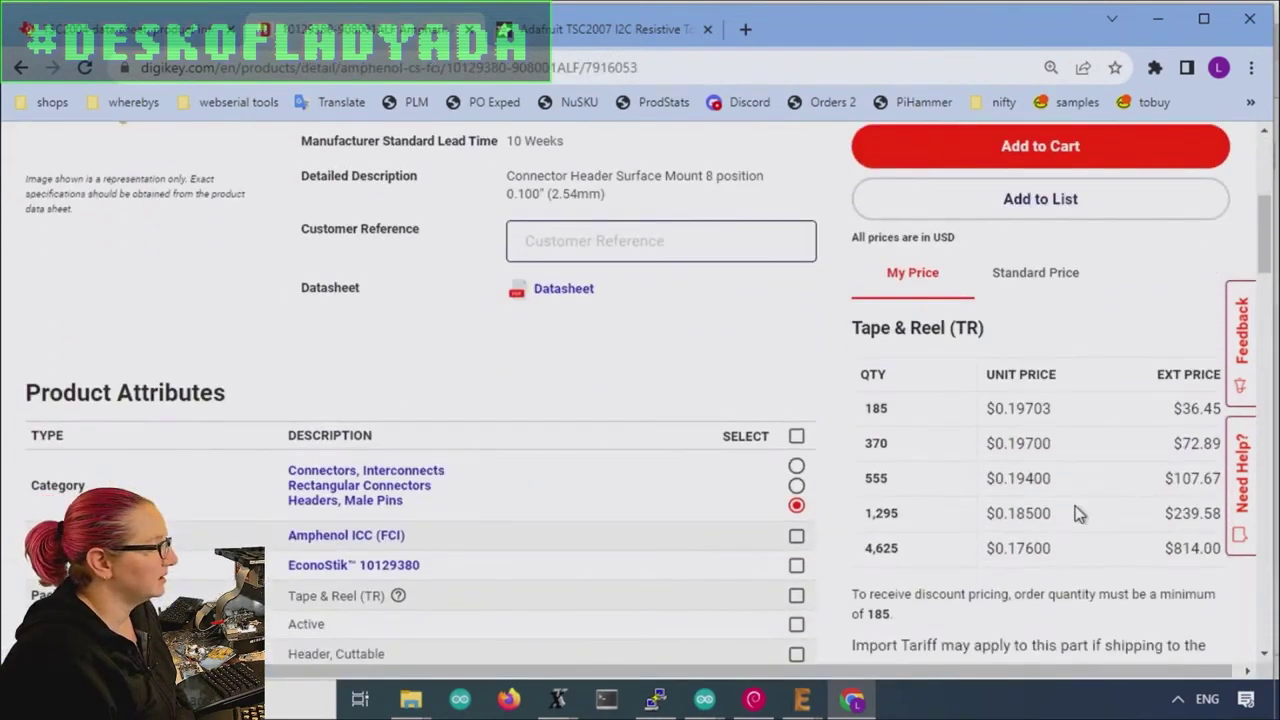
click(1020, 272)
scroll(1030, 290, down, 3)
scroll(1035, 300, up, 2)
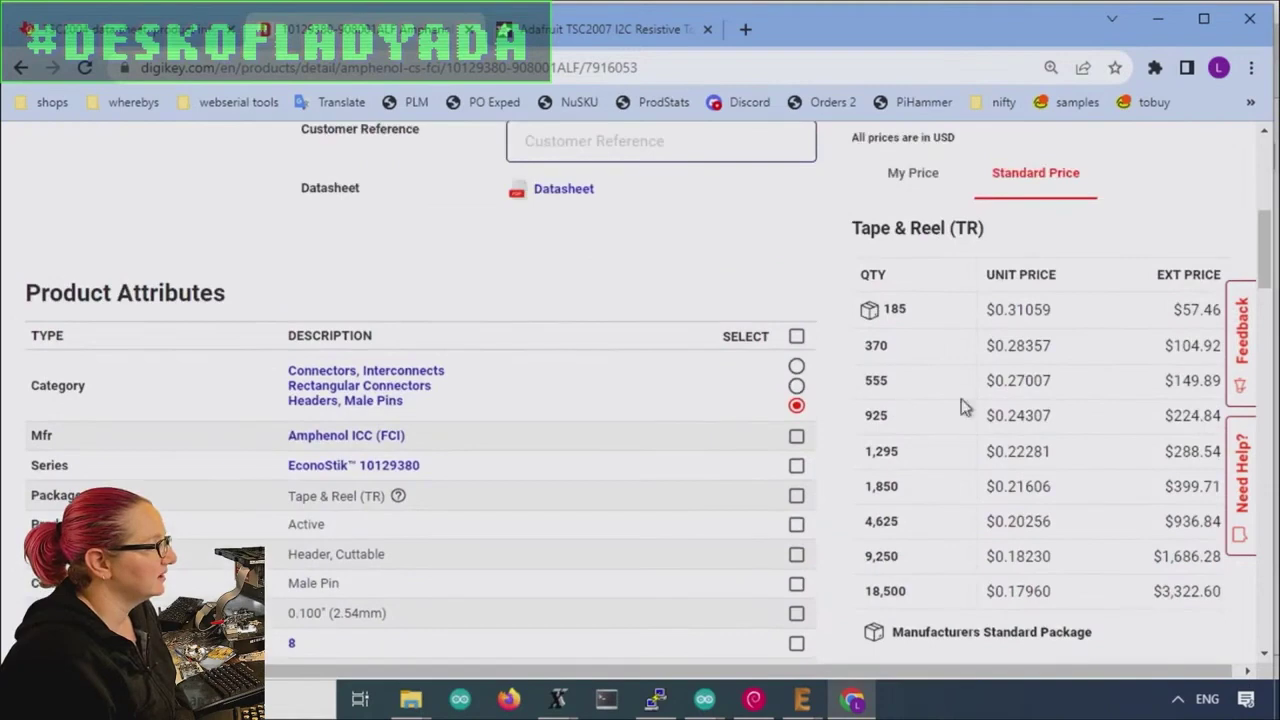
scroll(614, 329, up, 4)
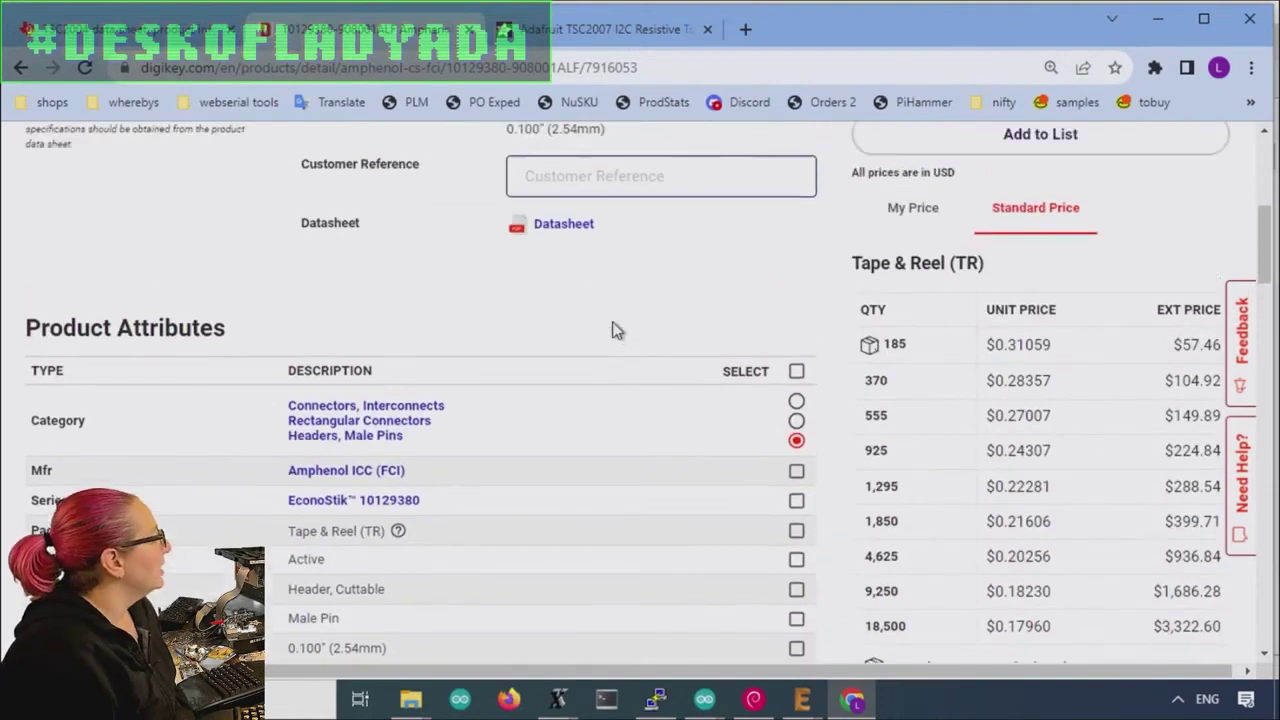
Step: Open the header's datasheet, examine the dimensions, pick-up cap and recommended pad layout, and return to the product page
scroll(614, 329, down, 2)
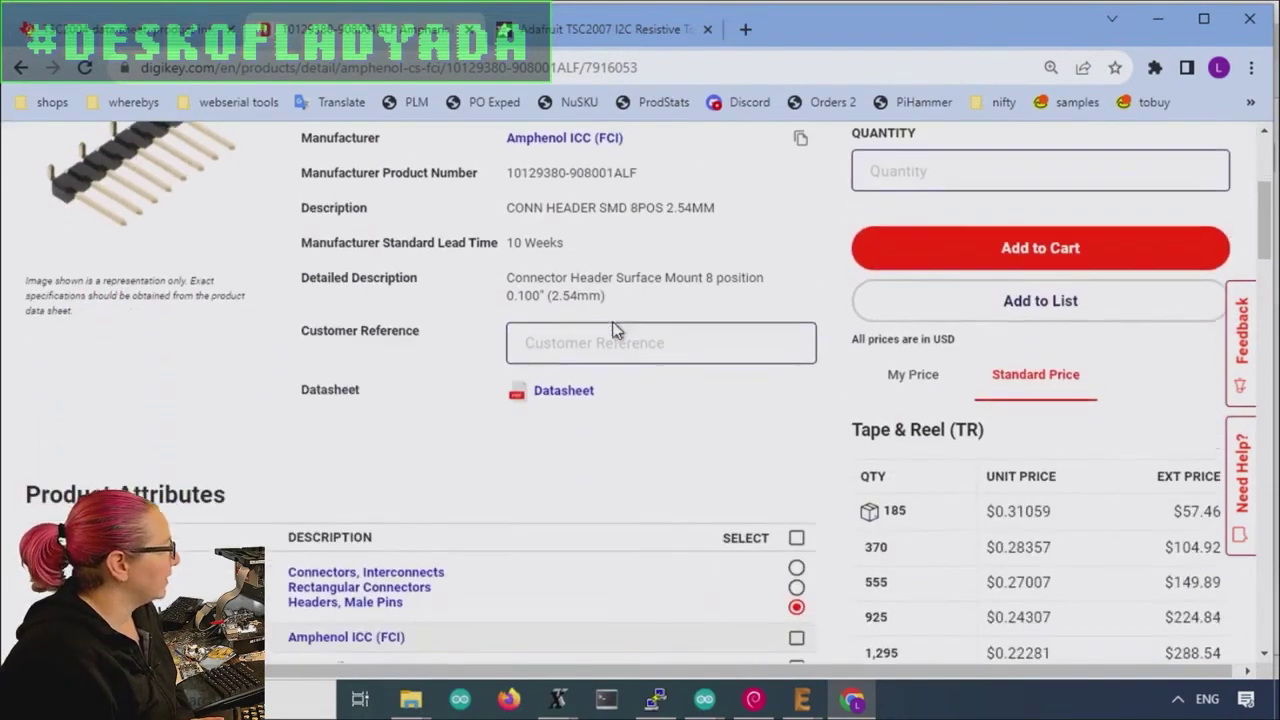
click(548, 390)
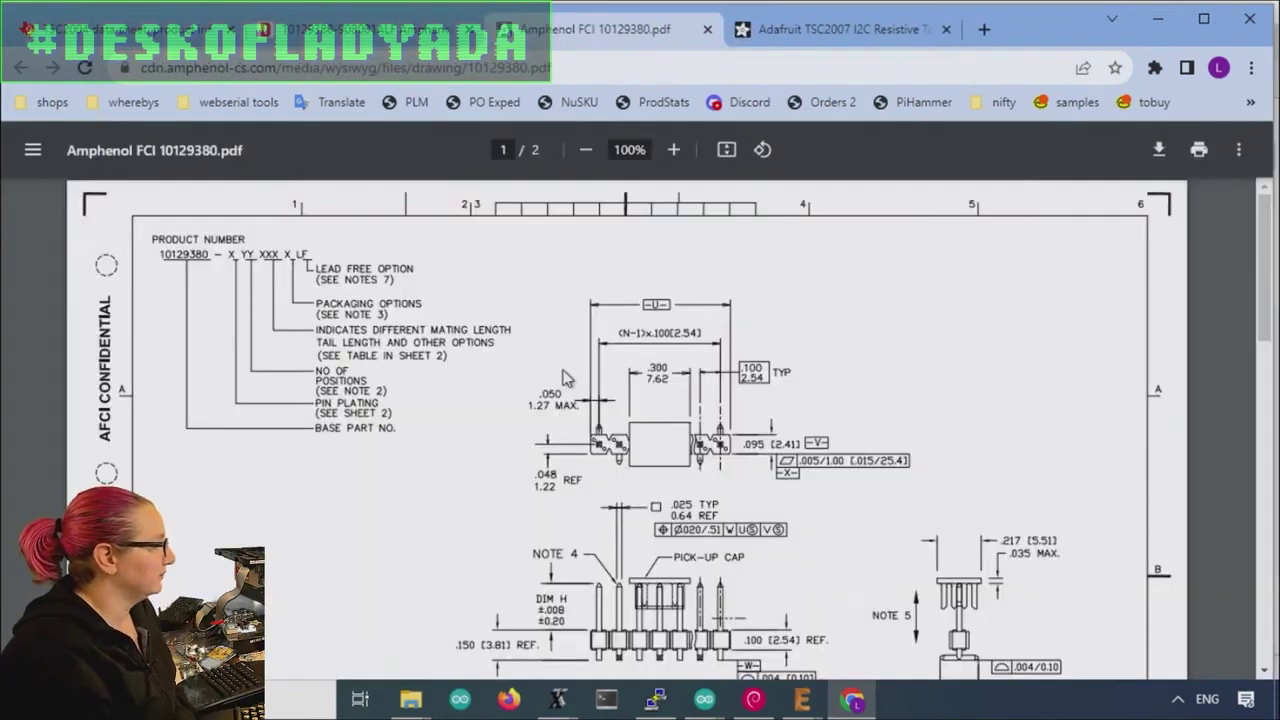
scroll(784, 354, down, 2)
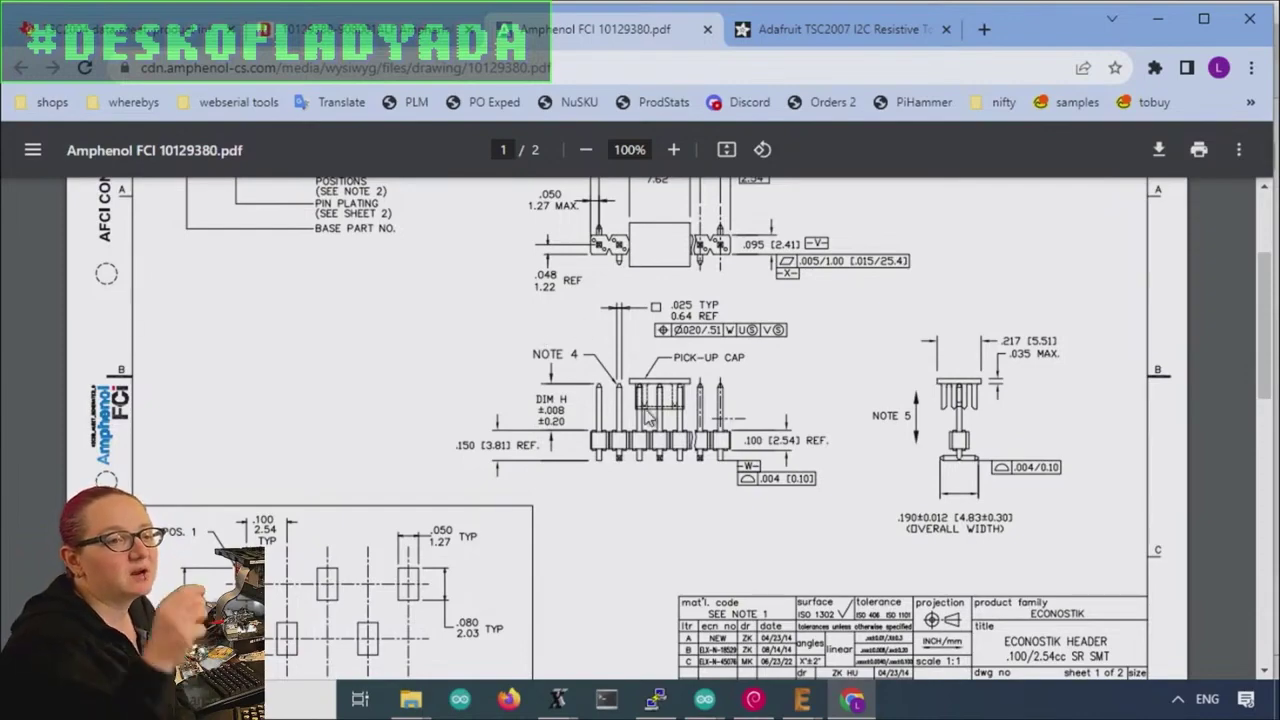
scroll(648, 418, down, 3)
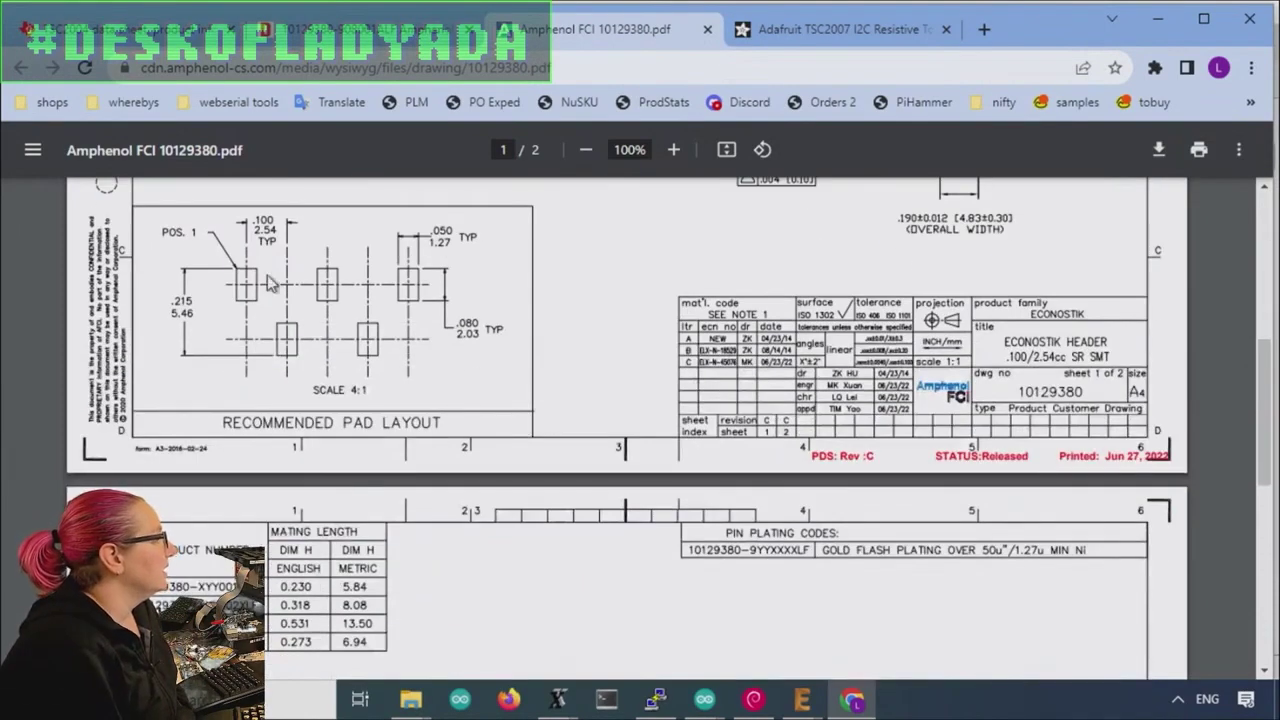
scroll(322, 383, down, 4)
scroll(430, 385, up, 6)
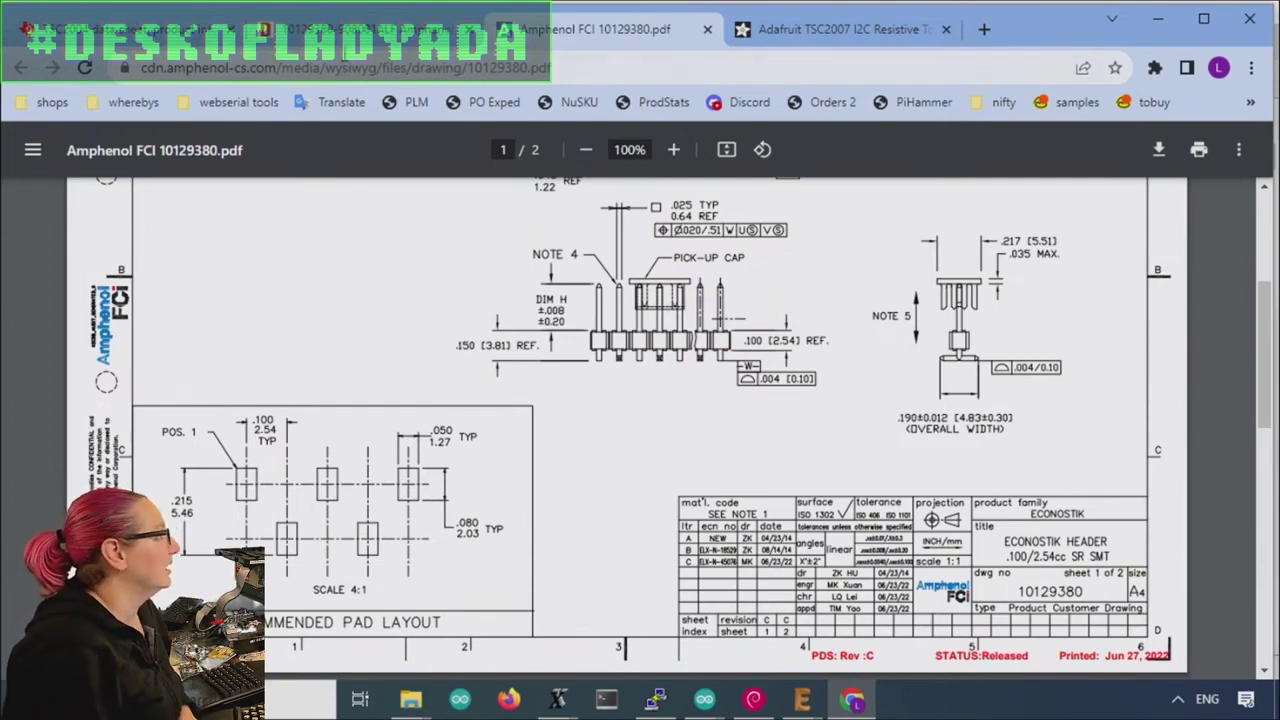
key(ctrl+shift+Tab)
scroll(503, 370, up, 2)
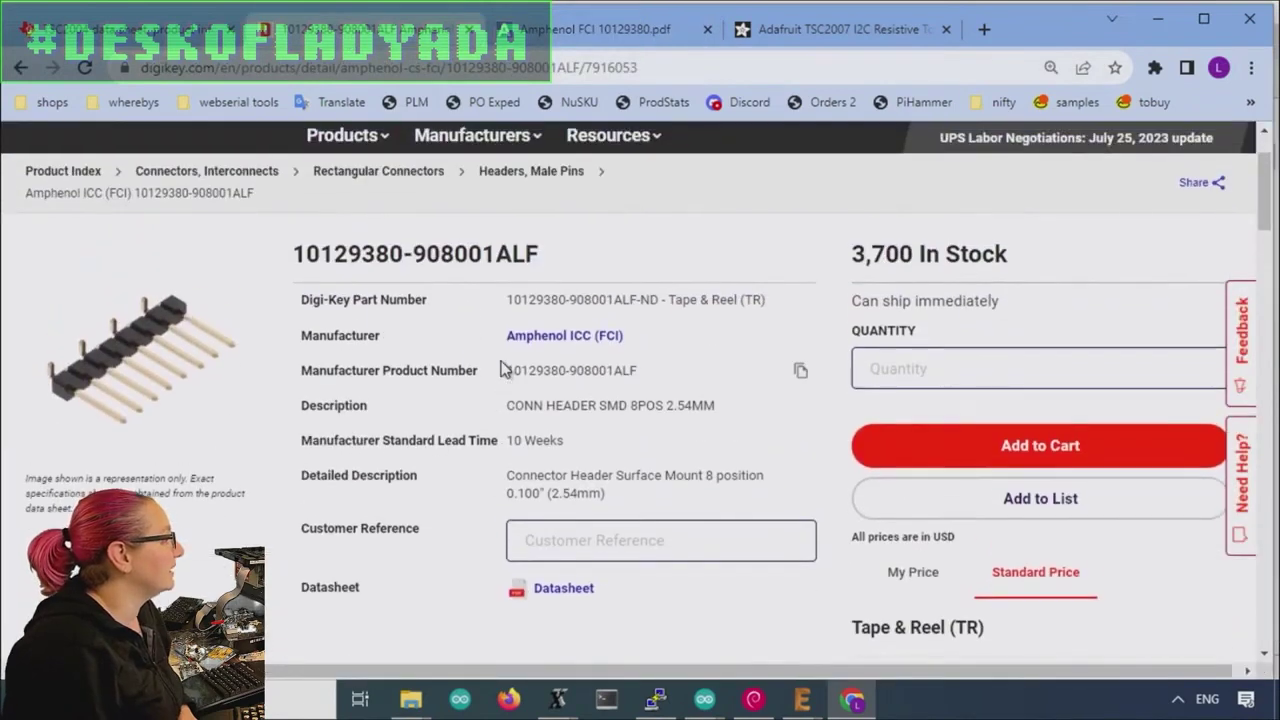